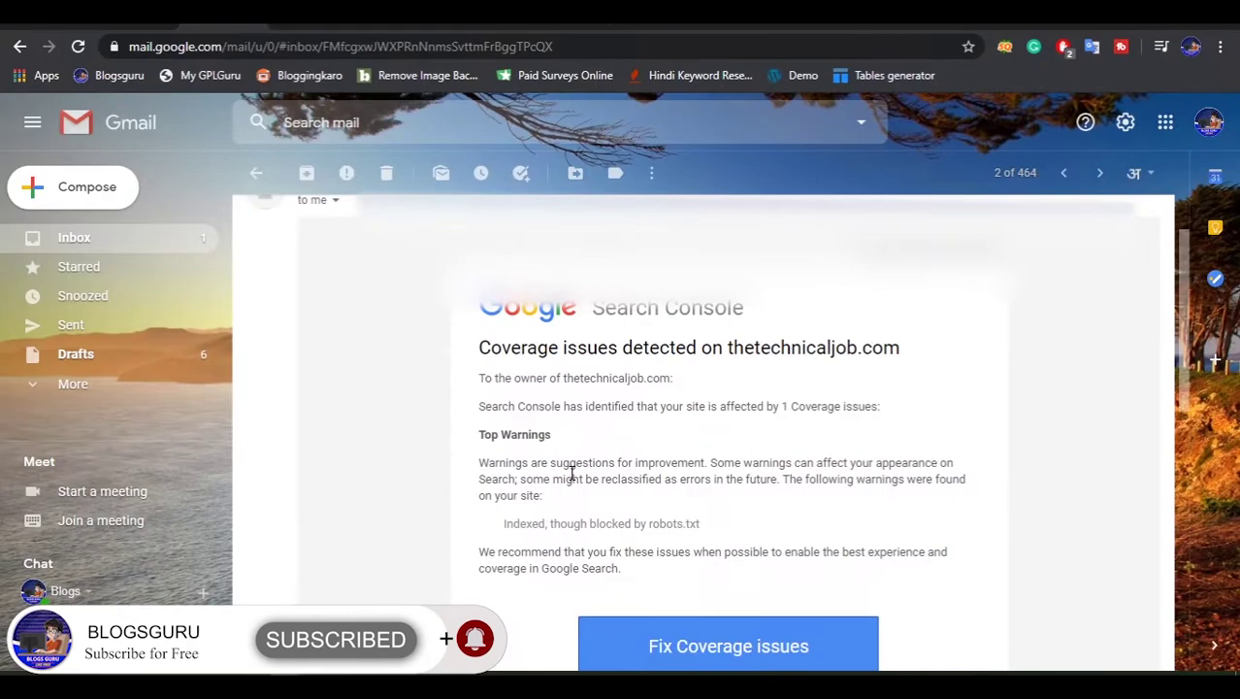
Step: Review the Search Console email about thetechnicaljob.com, focusing on the top warning listed under its coverage issues
{"action": "scroll", "coordinate": [728, 402], "scroll_direction": "down", "scroll_amount": 1}
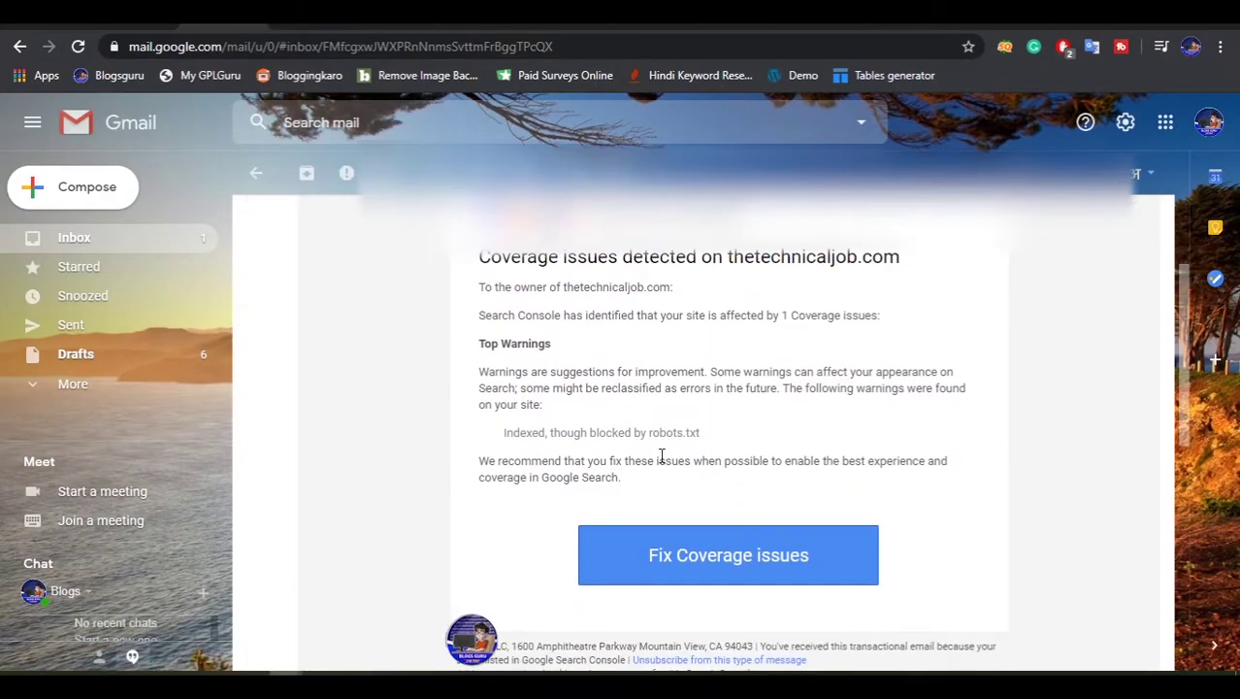
{"action": "scroll", "coordinate": [549, 439], "scroll_direction": "down", "scroll_amount": 1}
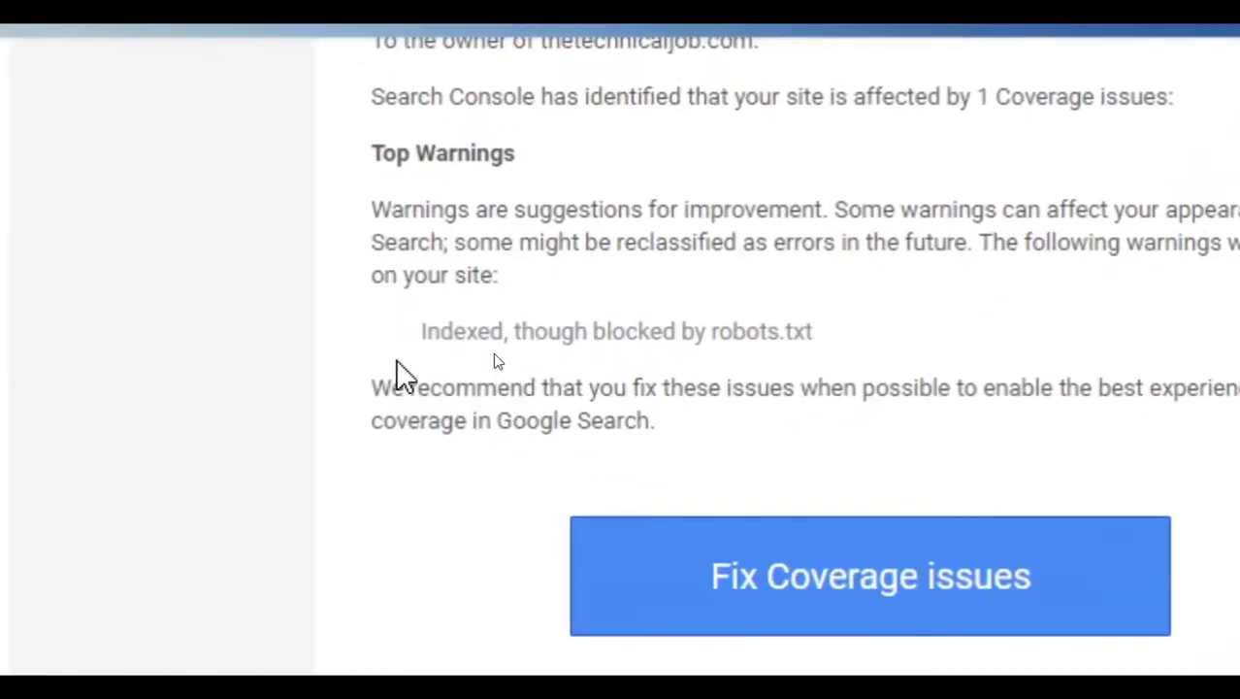
{"action": "left_click_drag", "start_coordinate": [503, 343], "coordinate": [817, 349]}
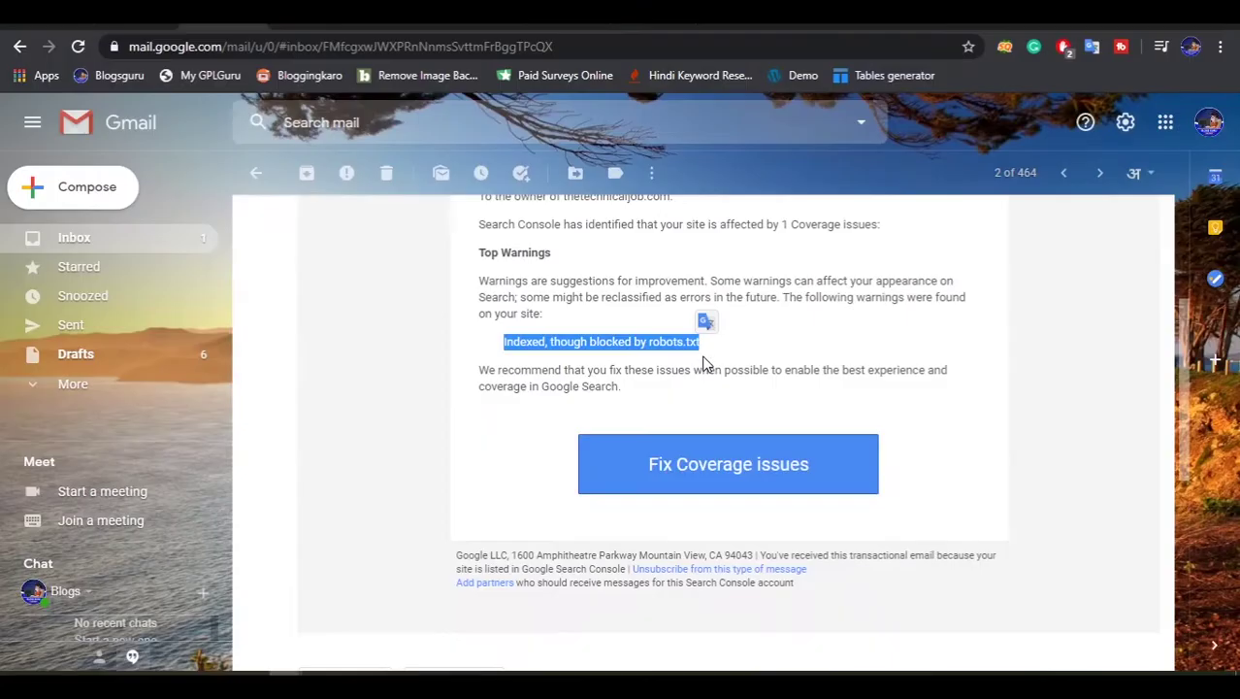
{"action": "left_click", "coordinate": [972, 431]}
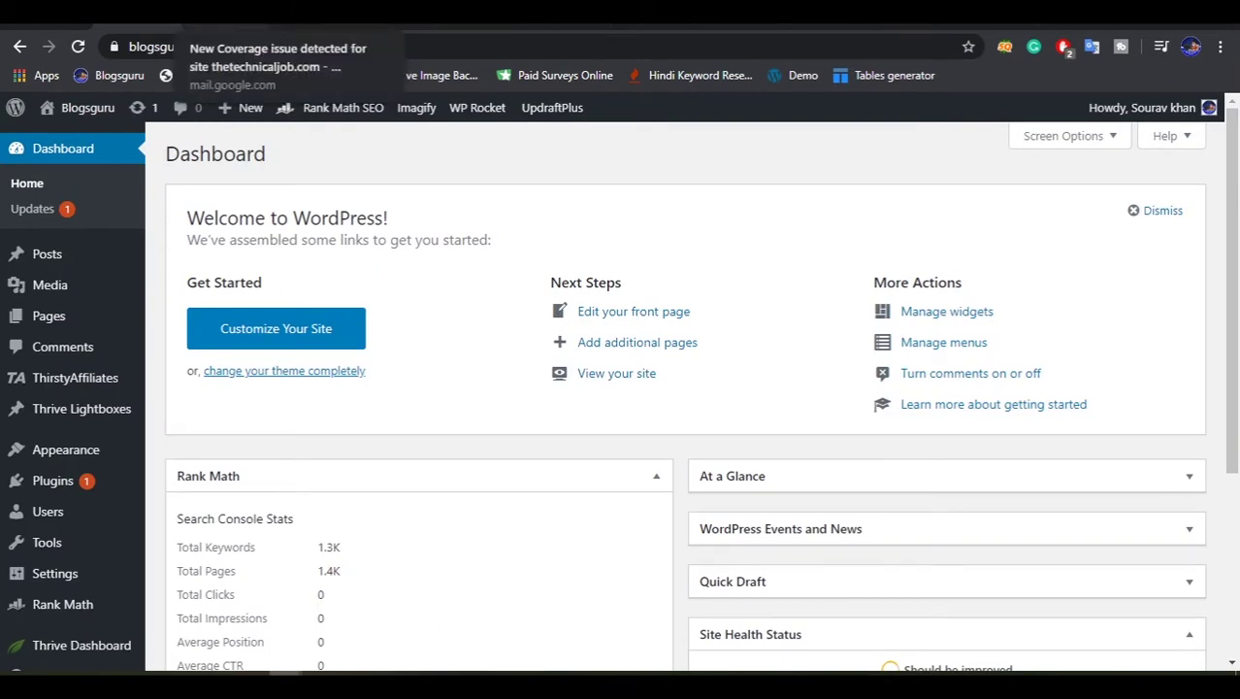
{"action": "left_click", "coordinate": [242, 13]}
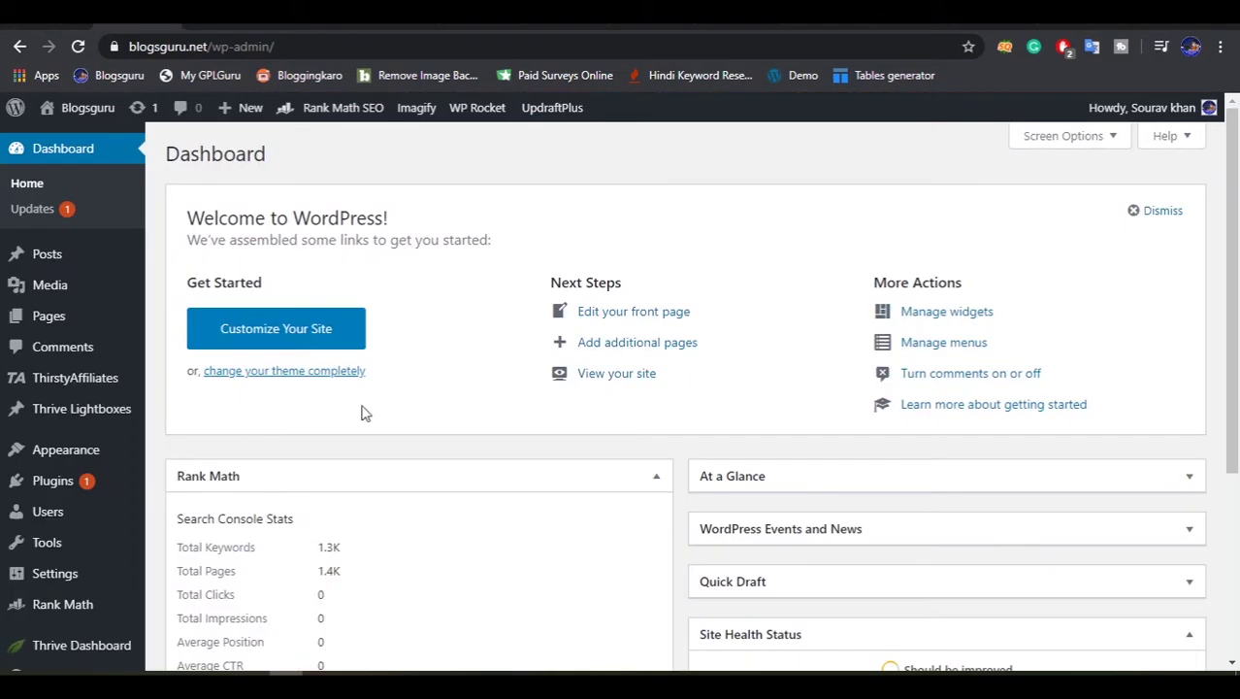
Step: Open the page for adding new plugins in a separate browser tab and switch to it
{"action": "scroll", "coordinate": [283, 511], "scroll_direction": "down", "scroll_amount": 3}
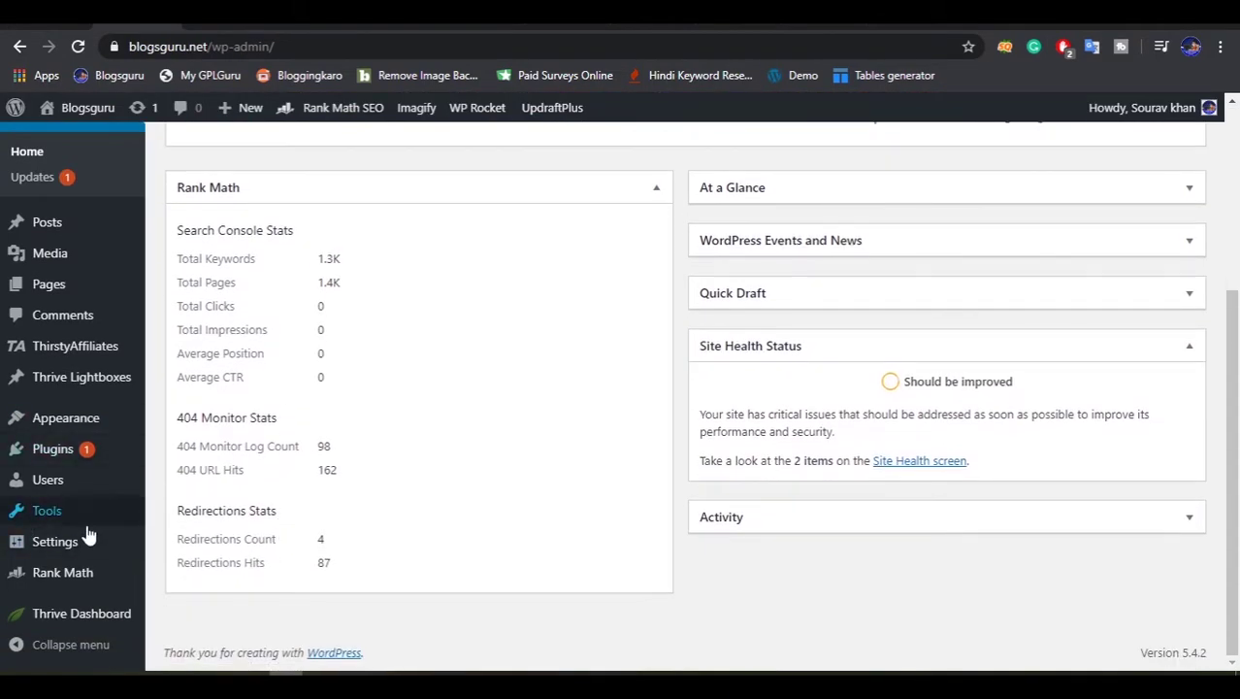
{"action": "mouse_move", "coordinate": [98, 470]}
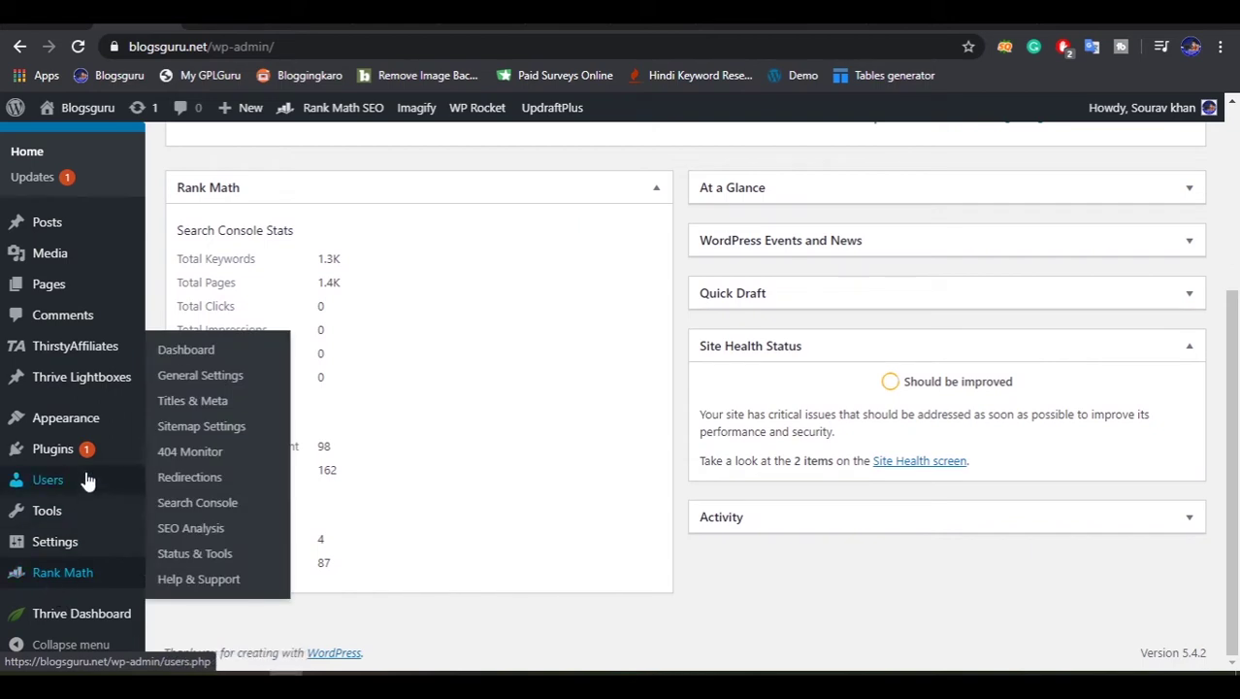
{"action": "right_click", "coordinate": [177, 490]}
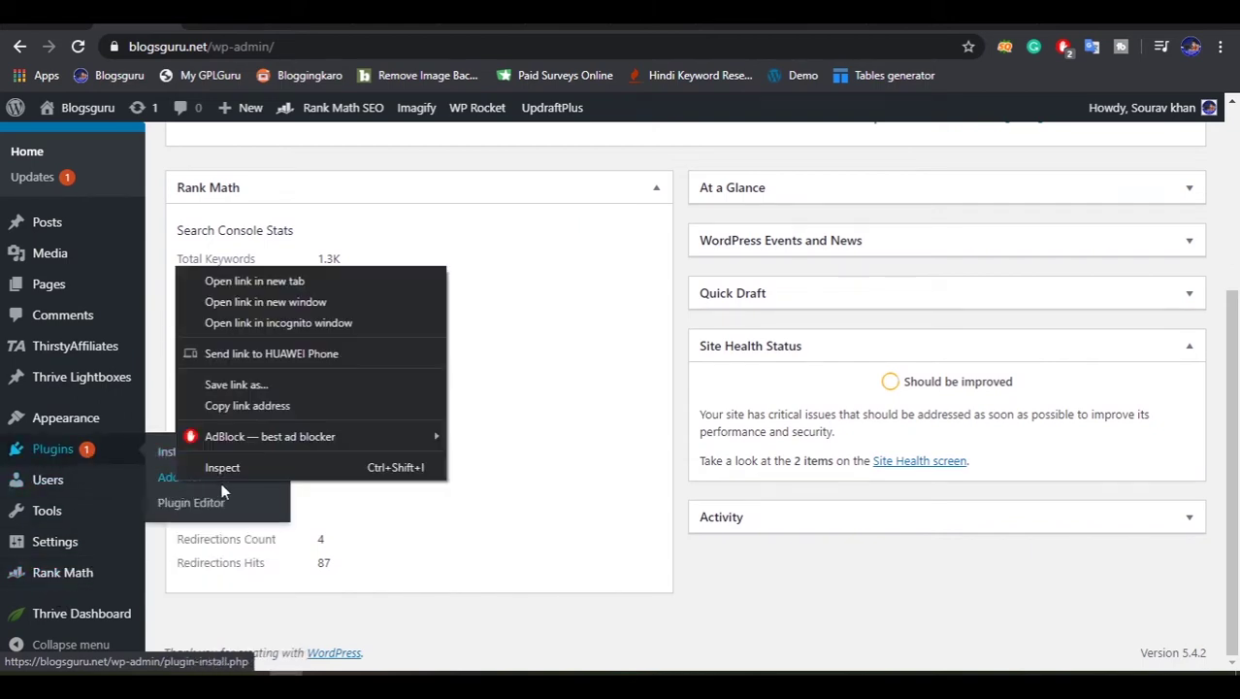
{"action": "left_click", "coordinate": [270, 282]}
{"action": "key", "text": "ctrl+Tab"}
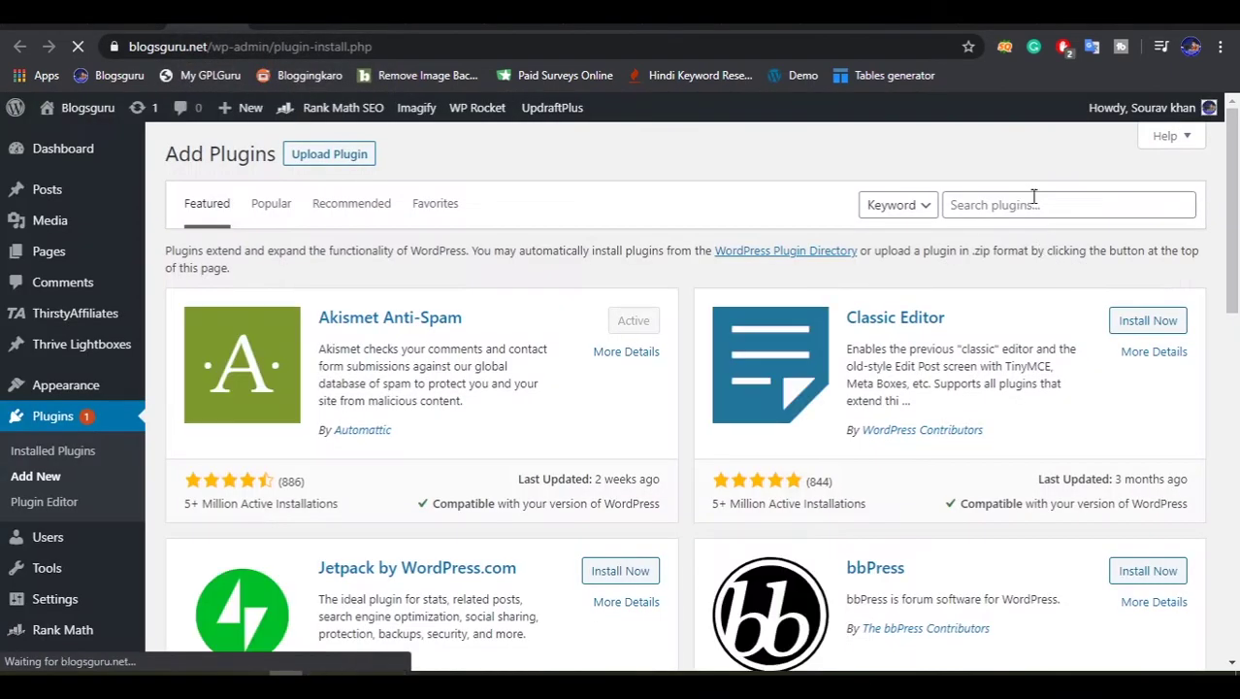
Step: Search the plugin directory for "rank math seo" and look at the details of WordPress SEO Plugin – Rank Math
{"action": "left_click", "coordinate": [1033, 201]}
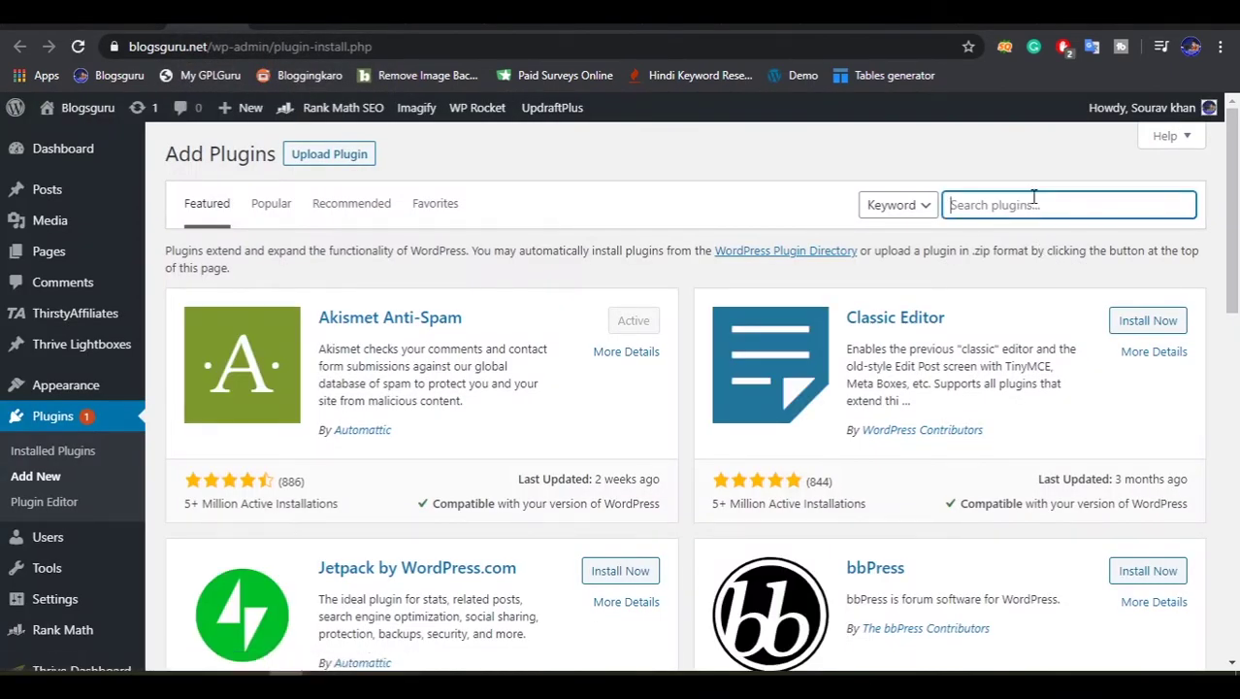
{"action": "type", "text": "rank ma"}
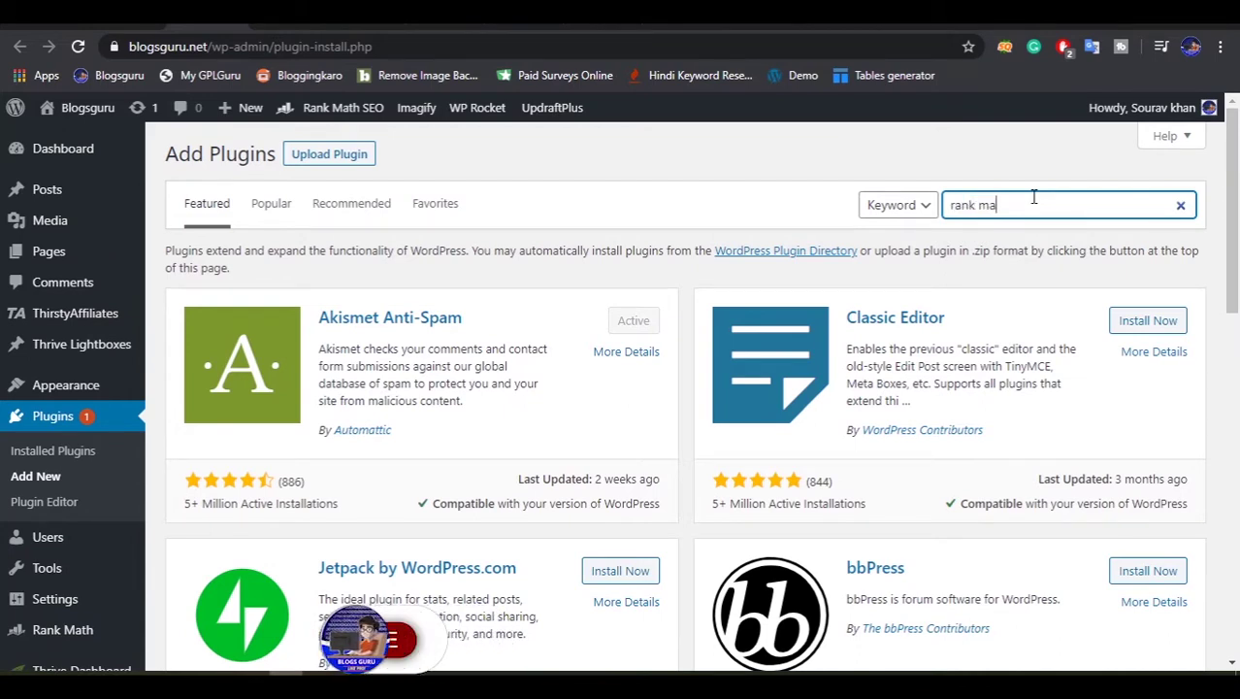
{"action": "type", "text": "th seo"}
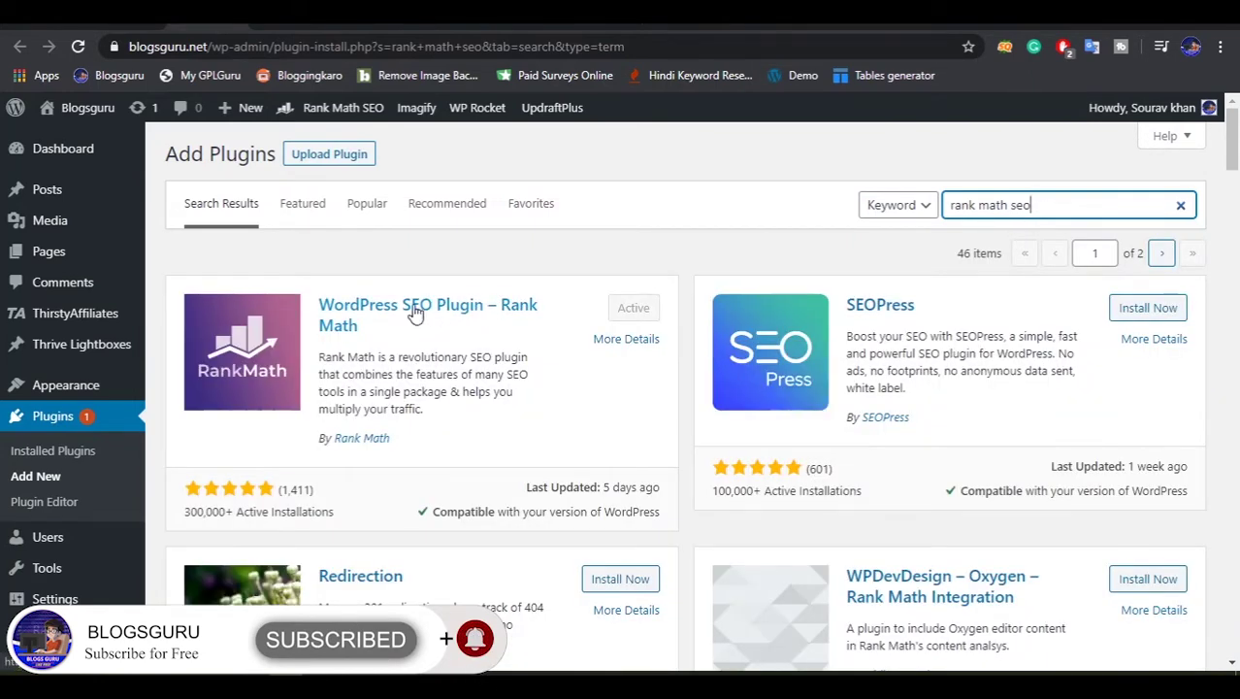
{"action": "left_click", "coordinate": [456, 308]}
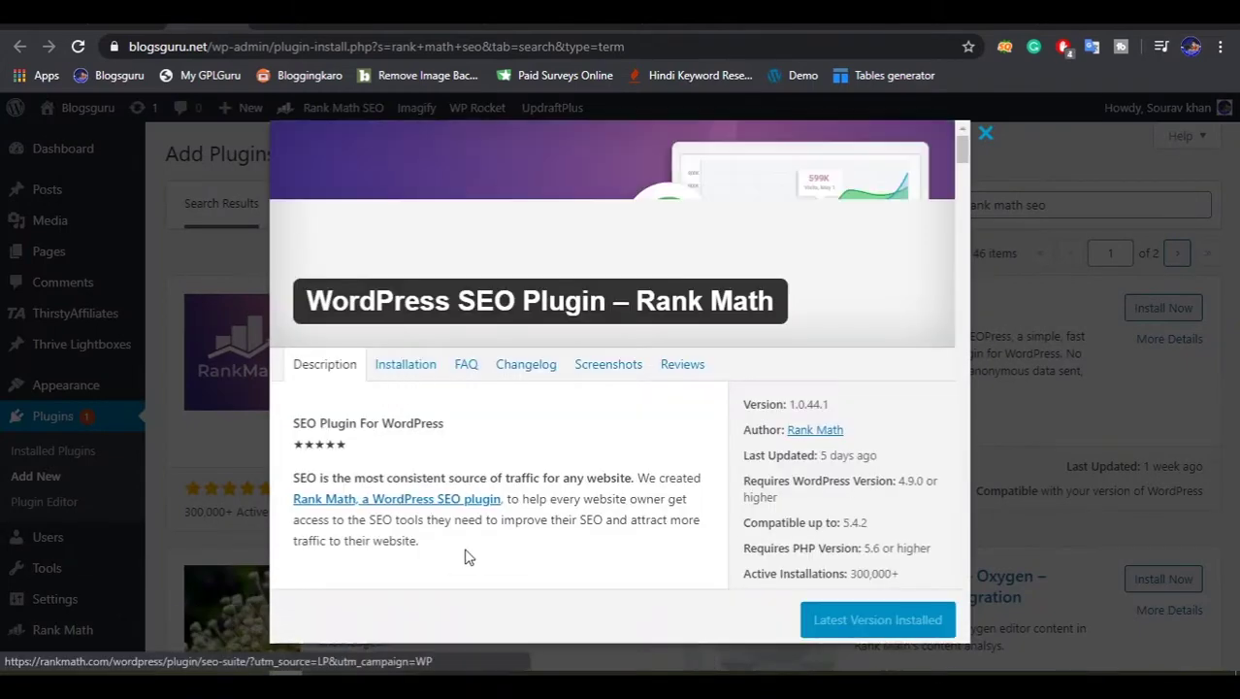
{"action": "scroll", "coordinate": [679, 426], "scroll_direction": "down", "scroll_amount": 1}
{"action": "scroll", "coordinate": [776, 388], "scroll_direction": "up", "scroll_amount": 1}
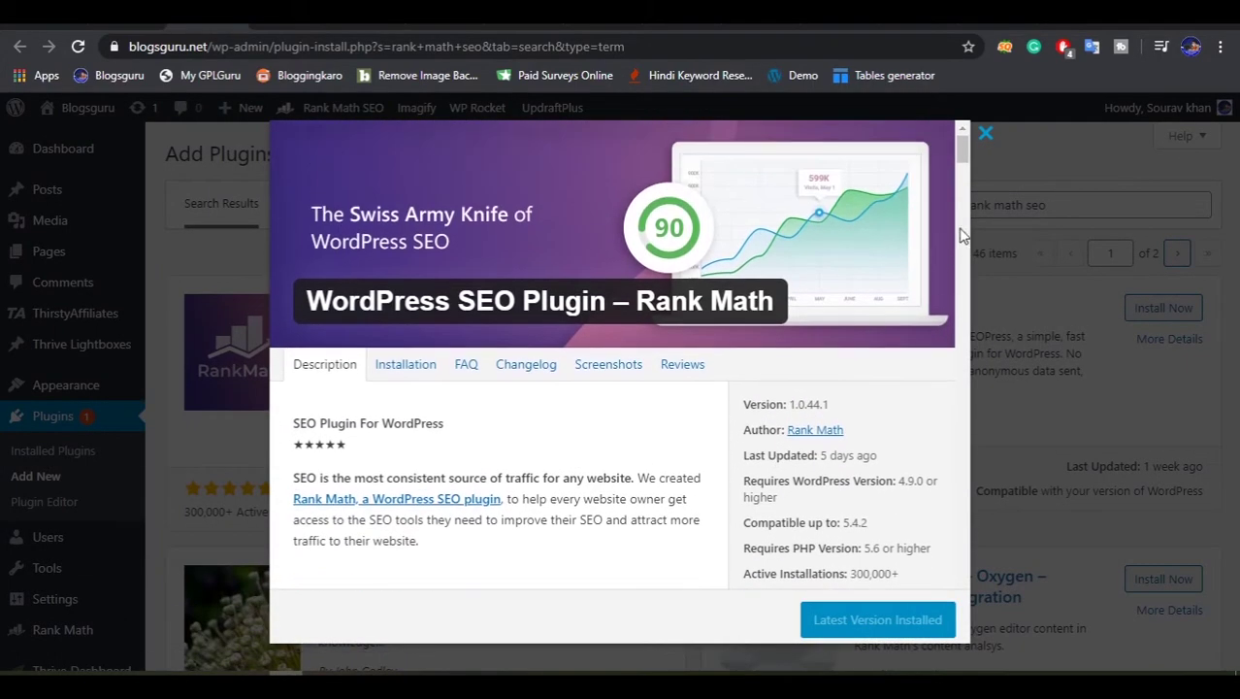
{"action": "left_click", "coordinate": [985, 136]}
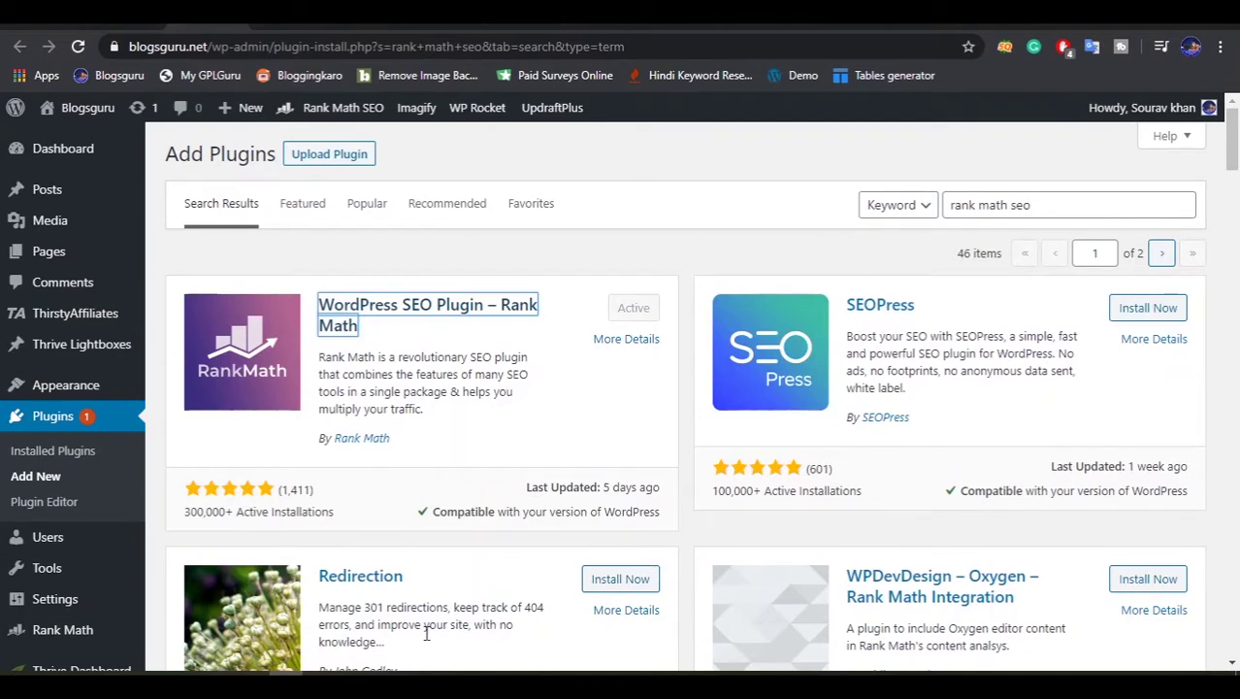
Step: Open Rank Math's Titles & Meta settings
{"action": "scroll", "coordinate": [160, 553], "scroll_direction": "down", "scroll_amount": 3}
{"action": "mouse_move", "coordinate": [11, 570]}
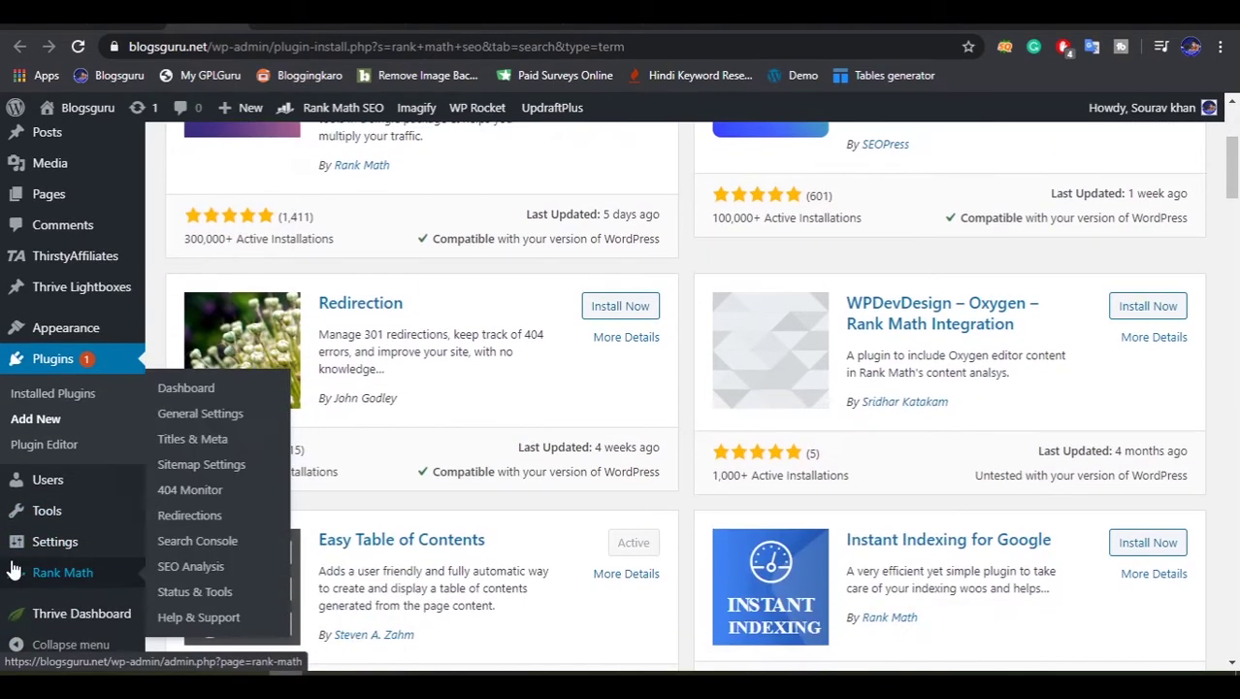
{"action": "scroll", "coordinate": [11, 571], "scroll_direction": "down", "scroll_amount": 2}
{"action": "mouse_move", "coordinate": [82, 573]}
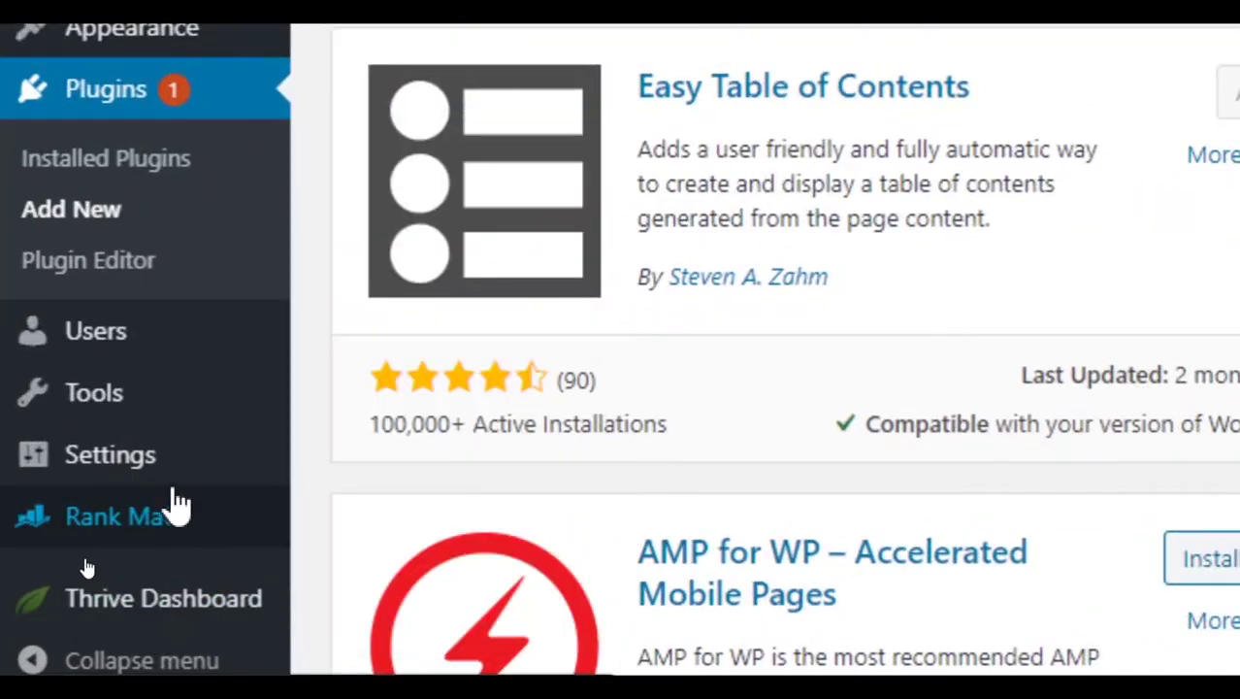
{"action": "mouse_move", "coordinate": [83, 580]}
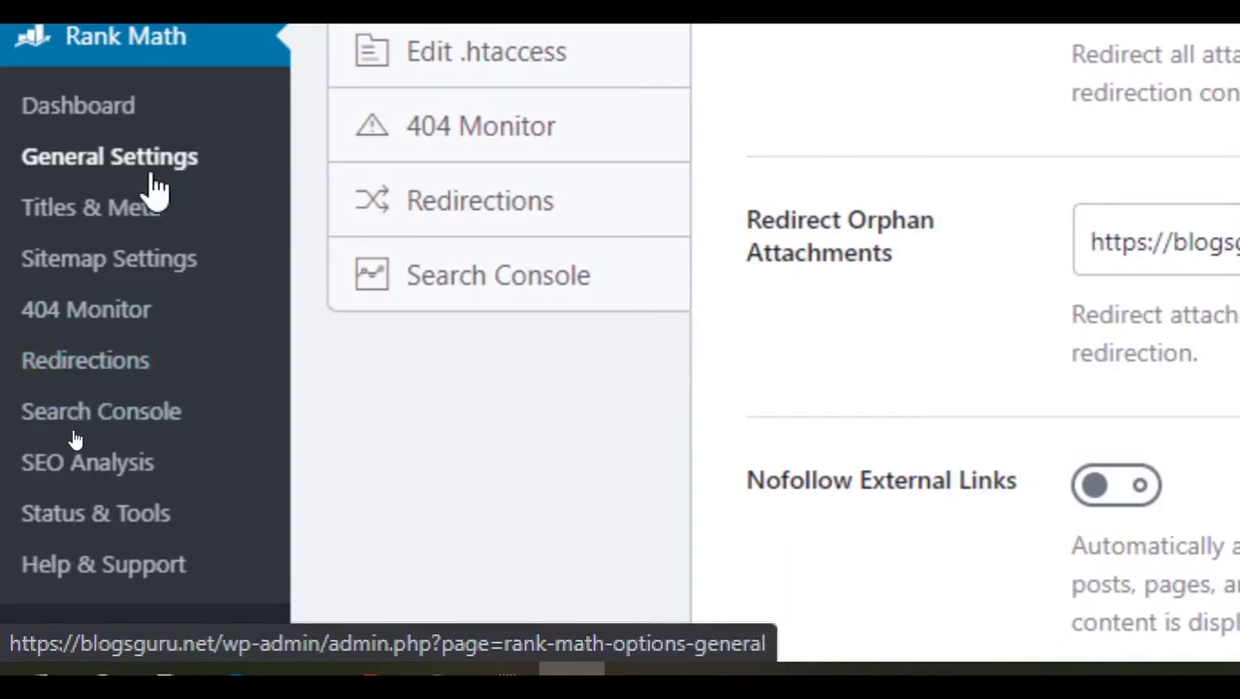
{"action": "left_click", "coordinate": [110, 215]}
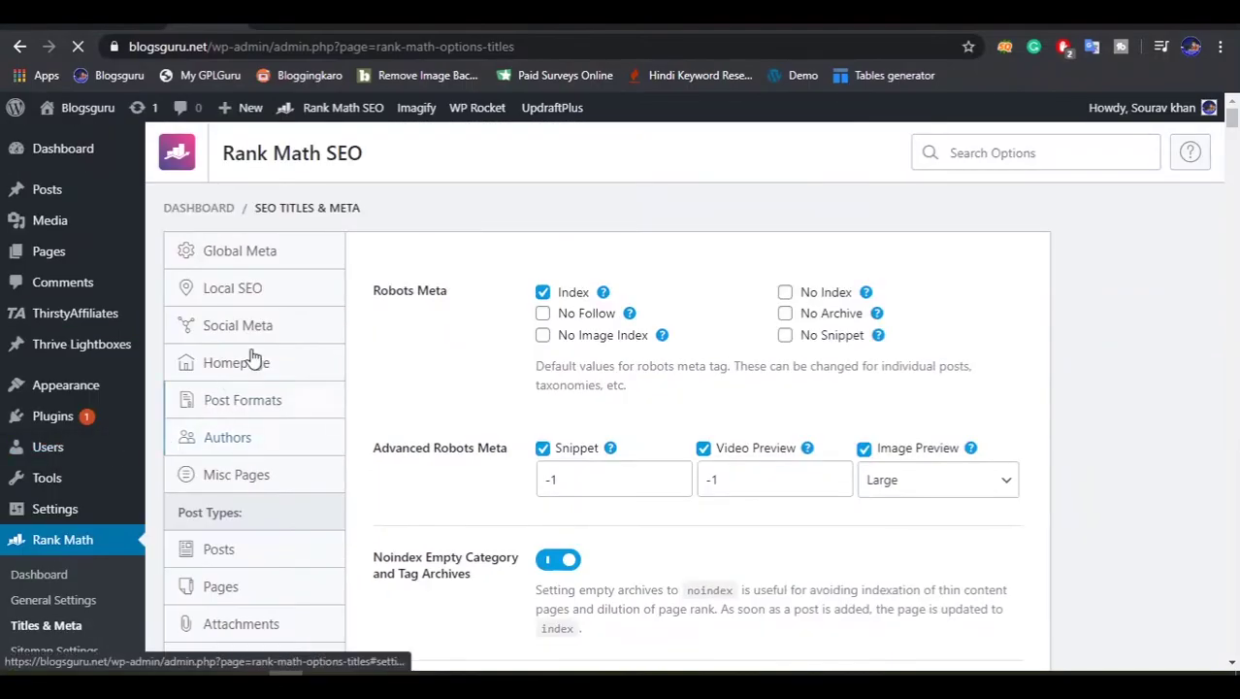
Step: Look over the Global Meta options and open the Categories section of the post settings
{"action": "scroll", "coordinate": [252, 465], "scroll_direction": "down", "scroll_amount": 3}
{"action": "scroll", "coordinate": [252, 466], "scroll_direction": "up", "scroll_amount": 3}
{"action": "scroll", "coordinate": [950, 283], "scroll_direction": "down", "scroll_amount": 2}
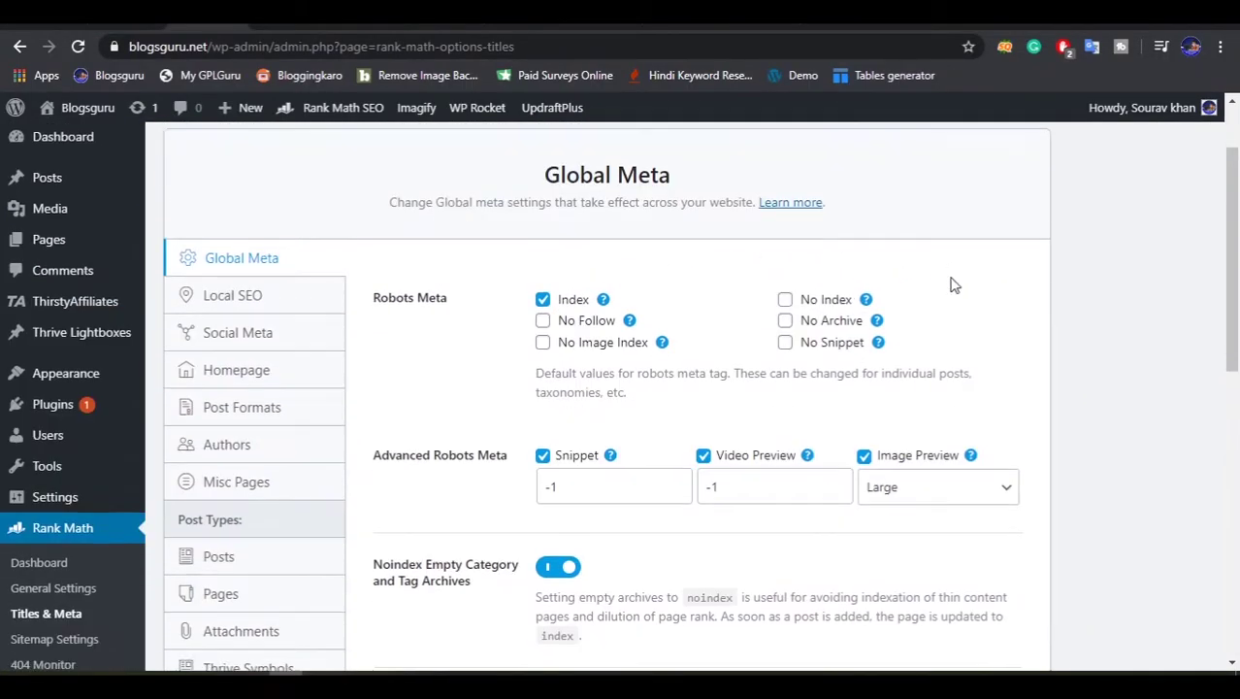
{"action": "scroll", "coordinate": [838, 568], "scroll_direction": "down", "scroll_amount": 2}
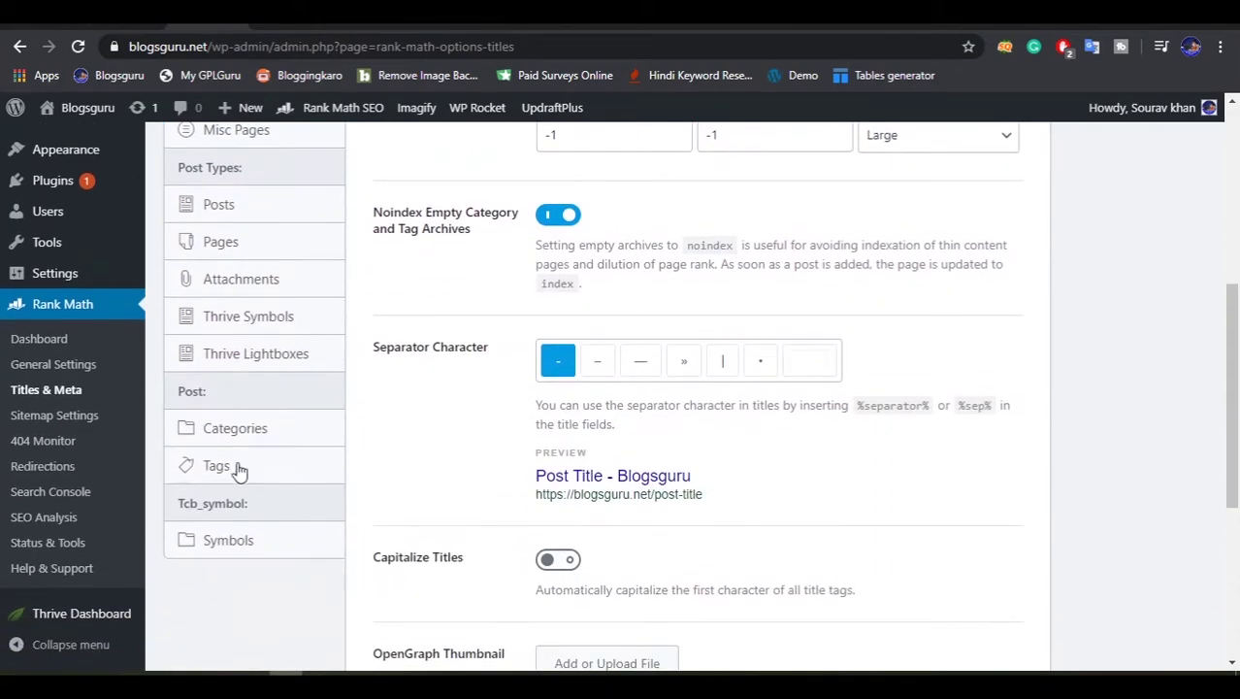
{"action": "left_click", "coordinate": [260, 428]}
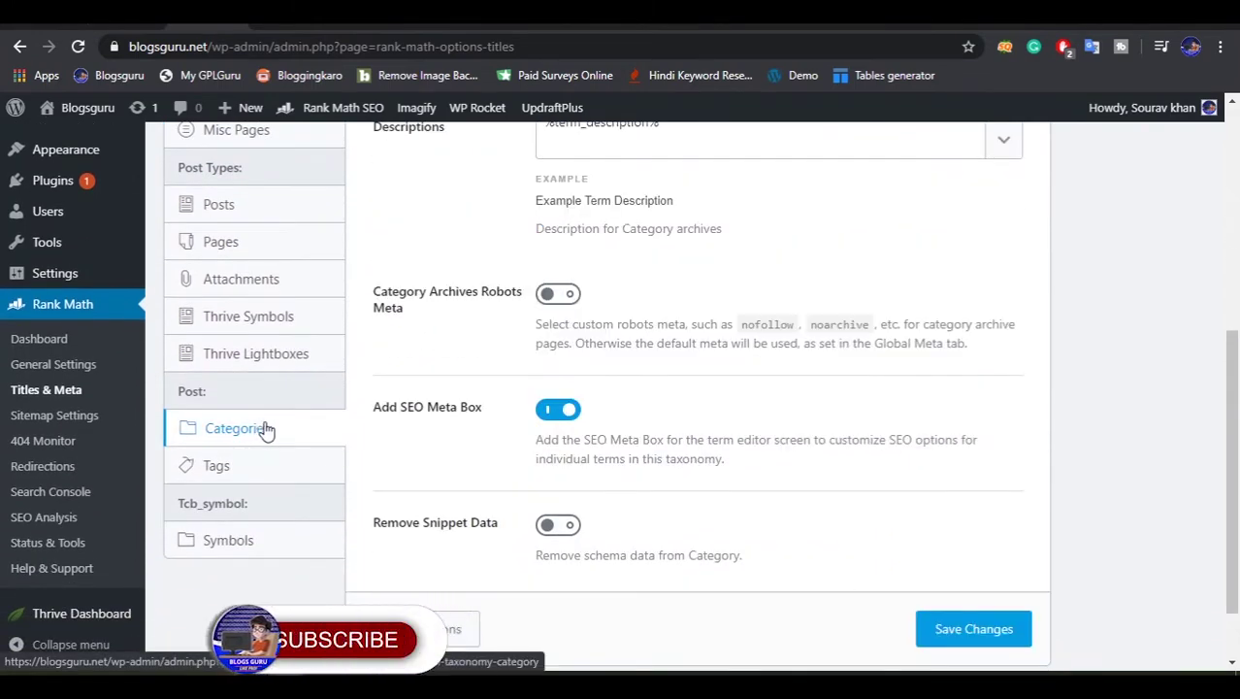
{"action": "scroll", "coordinate": [432, 367], "scroll_direction": "up", "scroll_amount": 1}
{"action": "scroll", "coordinate": [432, 367], "scroll_direction": "up", "scroll_amount": 5}
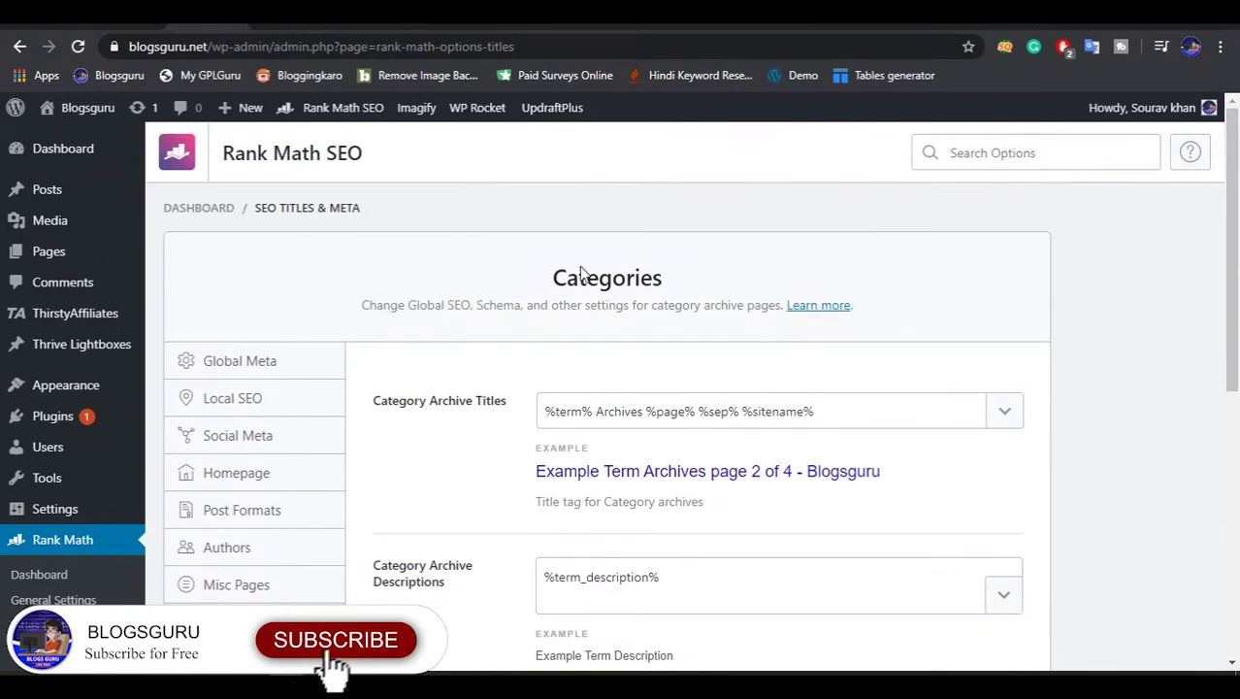
{"action": "left_click_drag", "start_coordinate": [606, 270], "coordinate": [551, 296]}
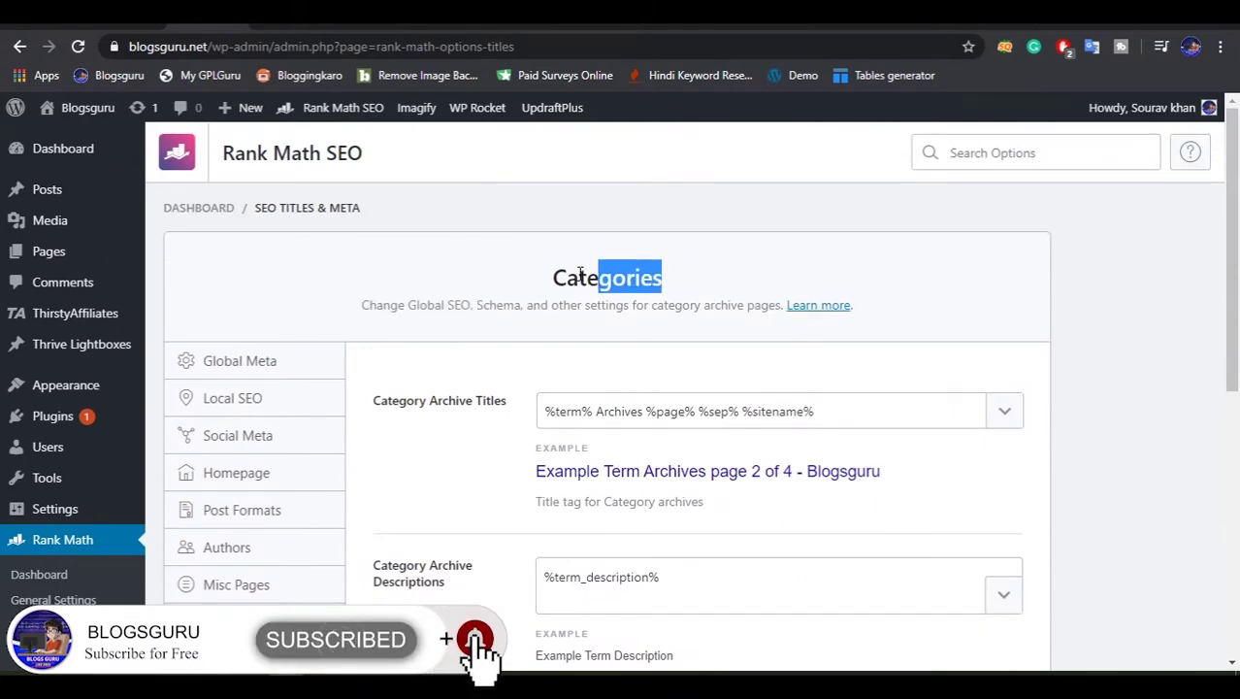
{"action": "left_click", "coordinate": [613, 276]}
{"action": "double_click", "coordinate": [613, 277]}
Step: Make sure Category Archives Robots Meta is turned off for categories and save the changes
{"action": "scroll", "coordinate": [678, 269], "scroll_direction": "down", "scroll_amount": 7}
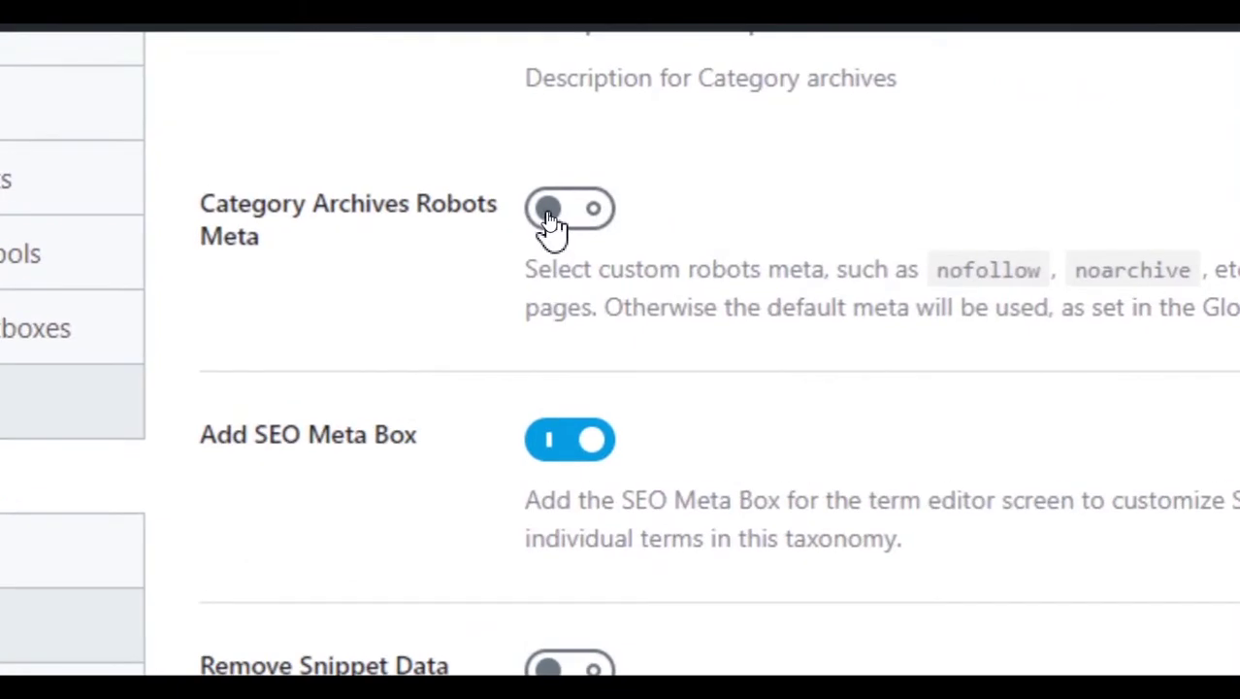
{"action": "left_click", "coordinate": [548, 216]}
{"action": "left_click", "coordinate": [548, 215]}
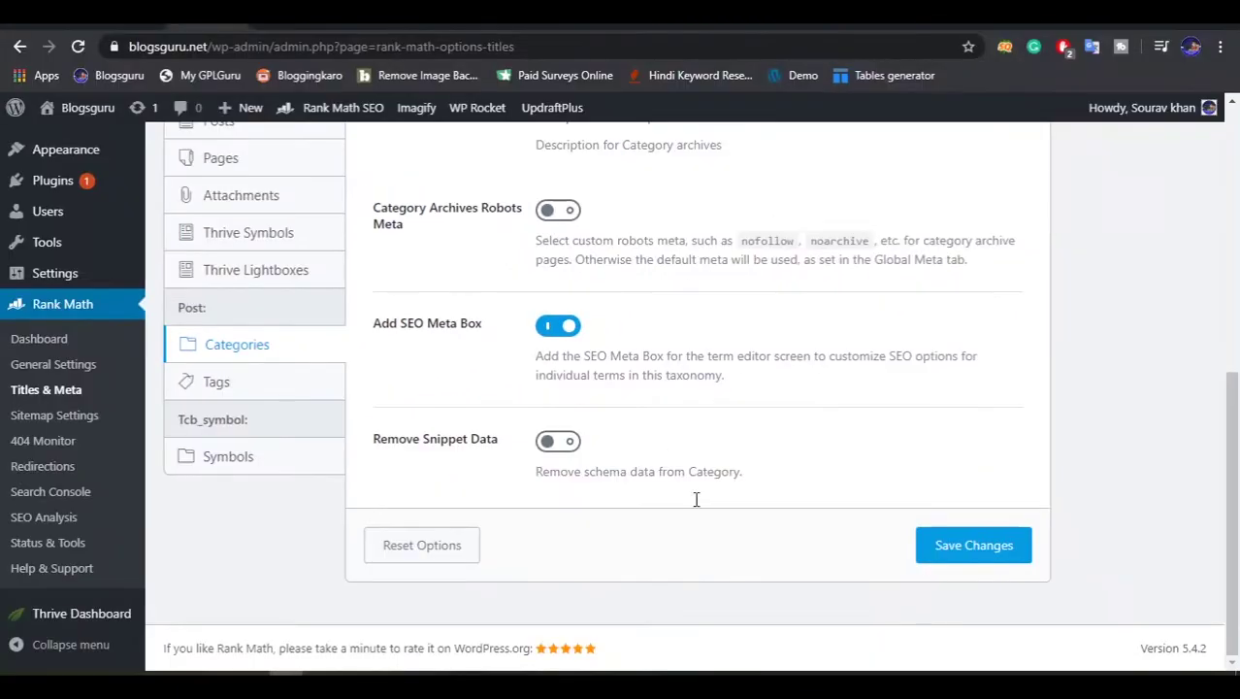
{"action": "left_click", "coordinate": [943, 543]}
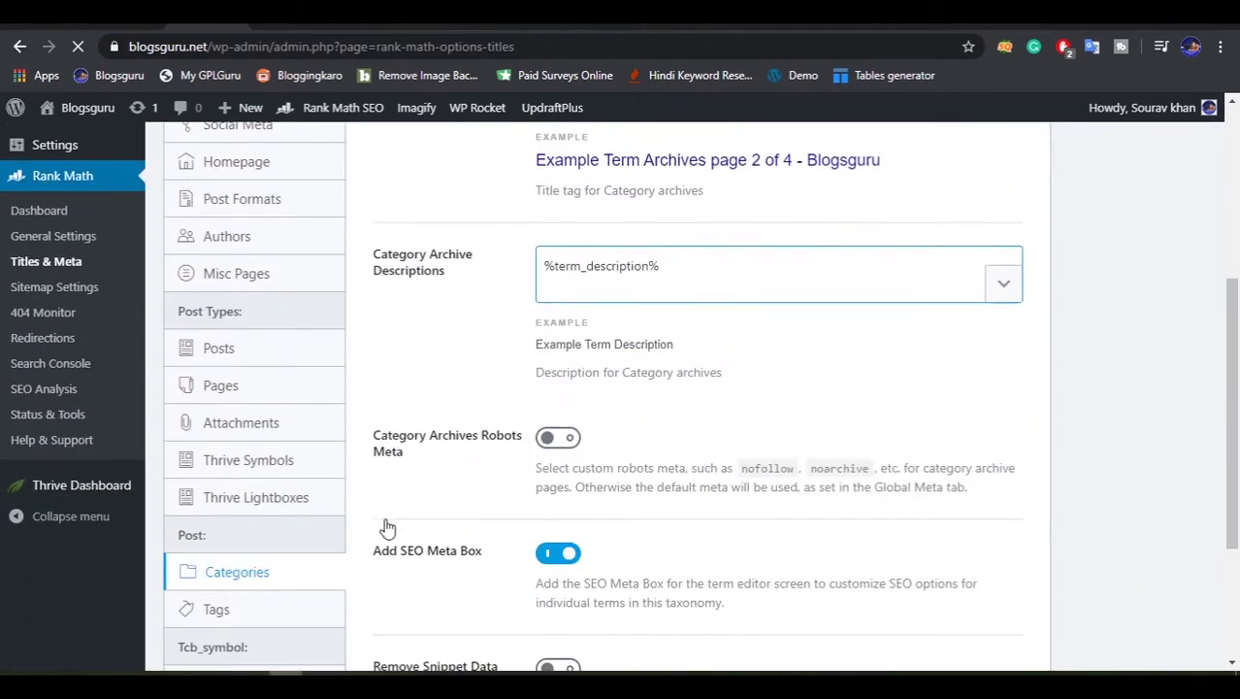
Step: Turn off Tag Archives Robots Meta in the Tags section and save the changes
{"action": "scroll", "coordinate": [387, 528], "scroll_direction": "down", "scroll_amount": 3}
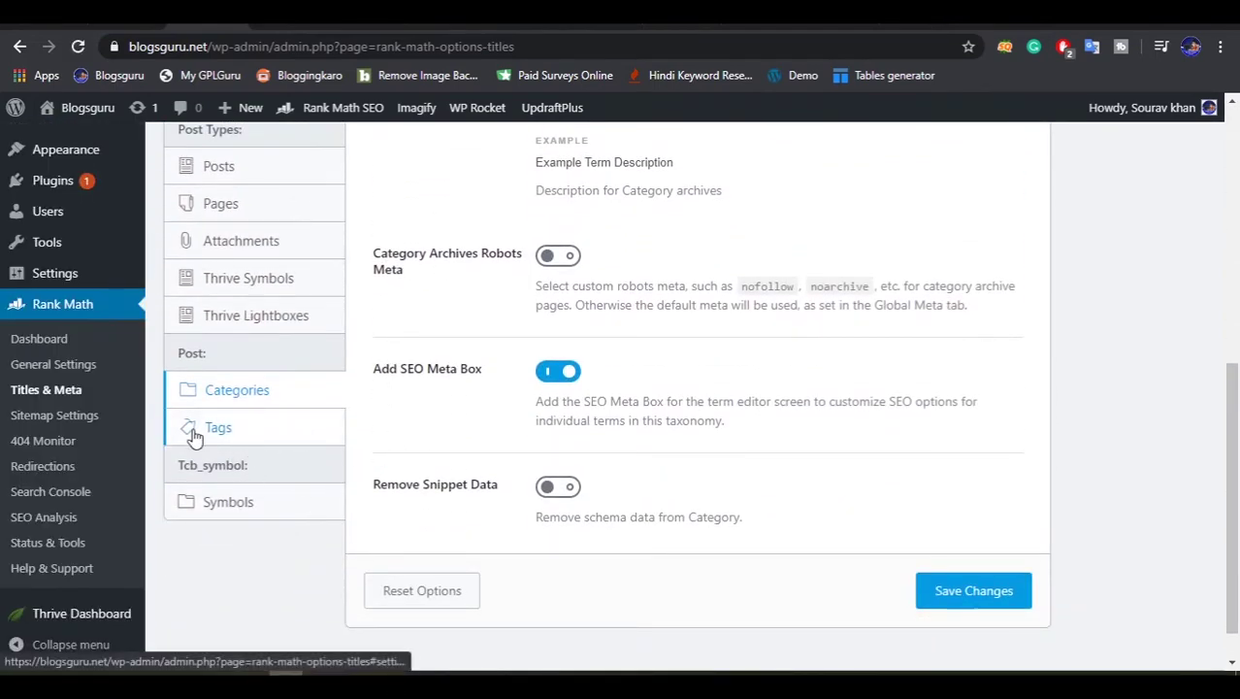
{"action": "left_click", "coordinate": [294, 433]}
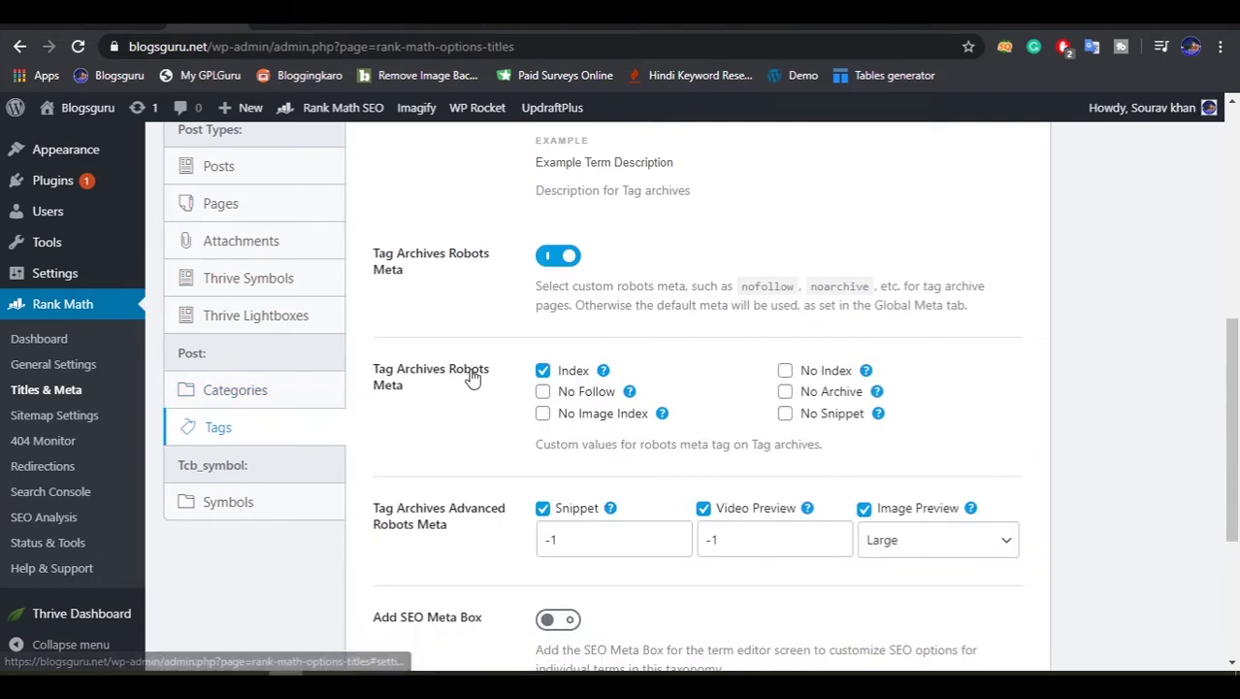
{"action": "scroll", "coordinate": [475, 367], "scroll_direction": "up", "scroll_amount": 1}
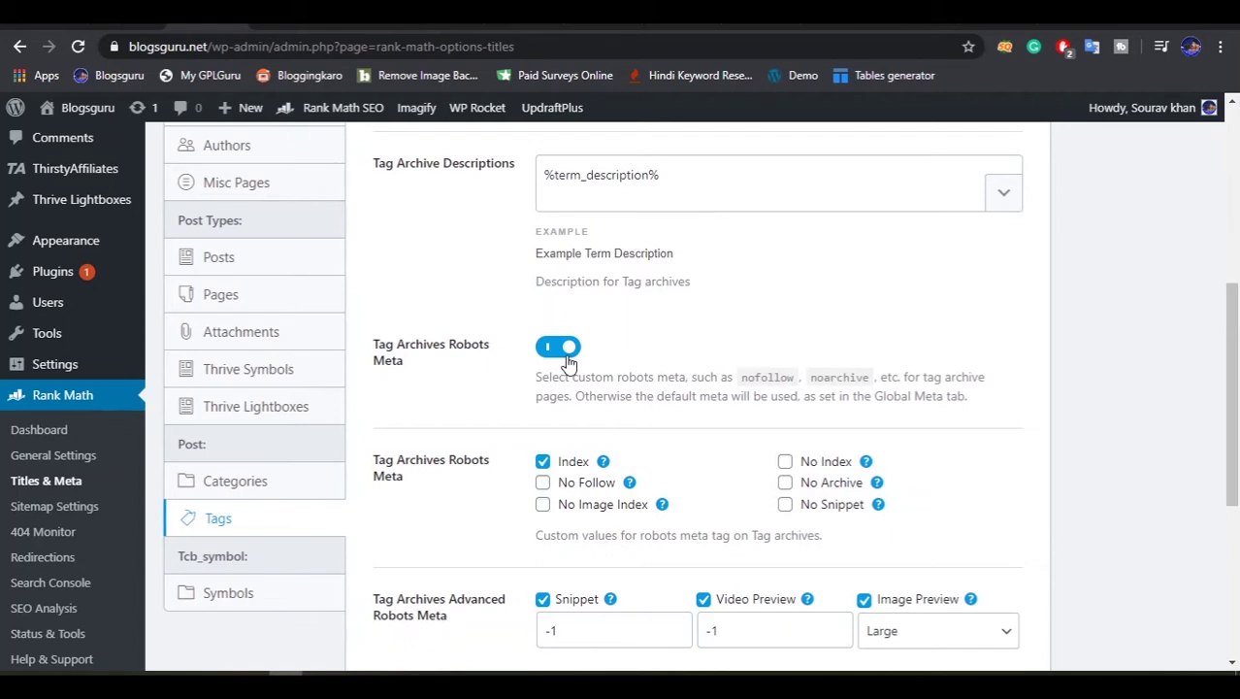
{"action": "left_click", "coordinate": [560, 347]}
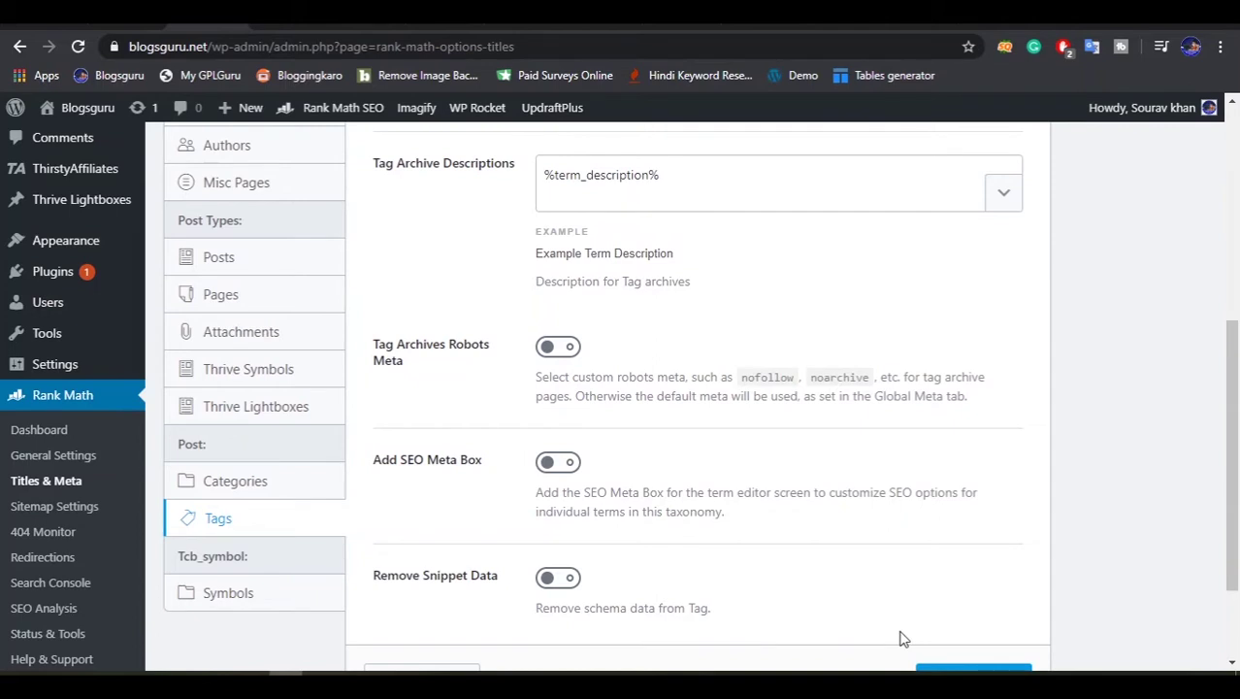
{"action": "scroll", "coordinate": [902, 637], "scroll_direction": "down", "scroll_amount": 2}
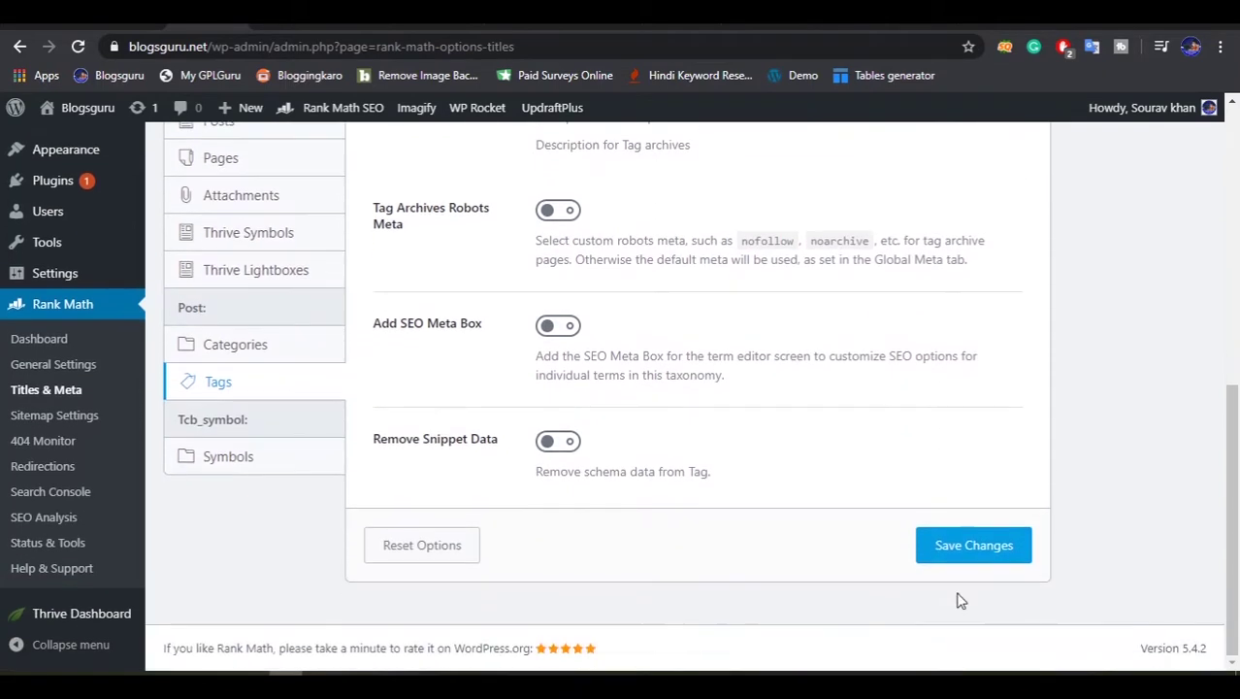
{"action": "left_click", "coordinate": [983, 549]}
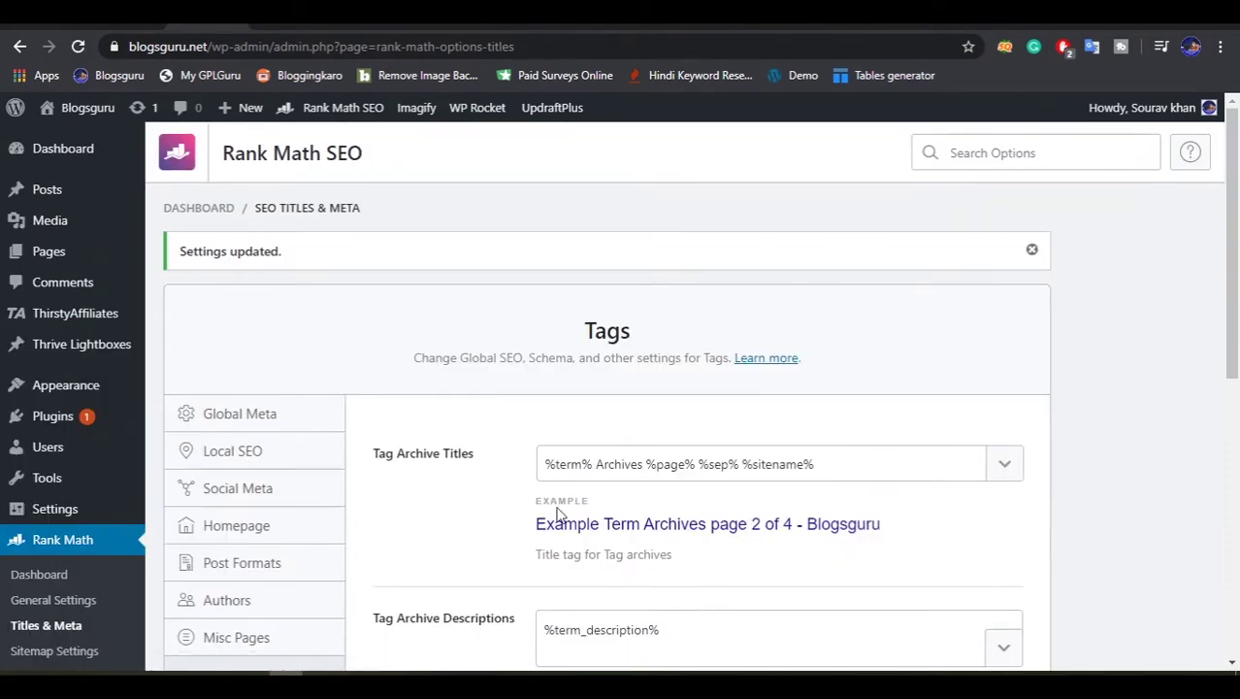
Step: Switch to the Google Search Console overview for thetechnicaljob.com
{"action": "scroll", "coordinate": [427, 524], "scroll_direction": "down", "scroll_amount": 3}
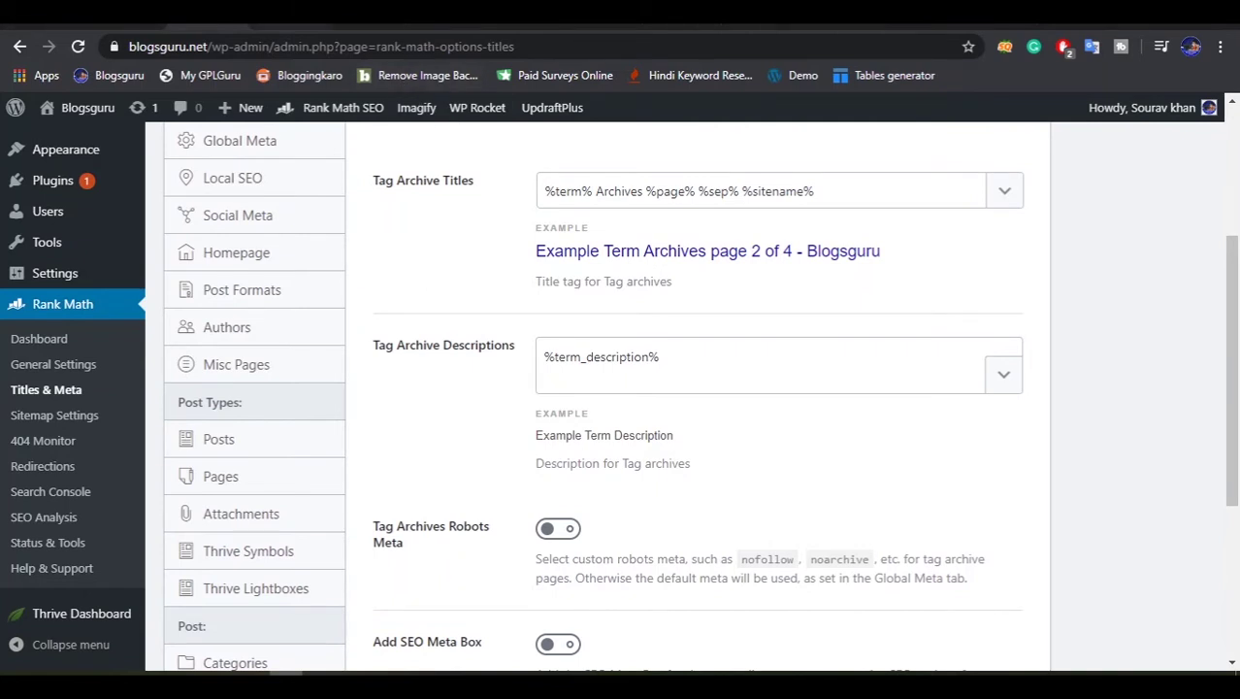
{"action": "left_click", "coordinate": [425, 19]}
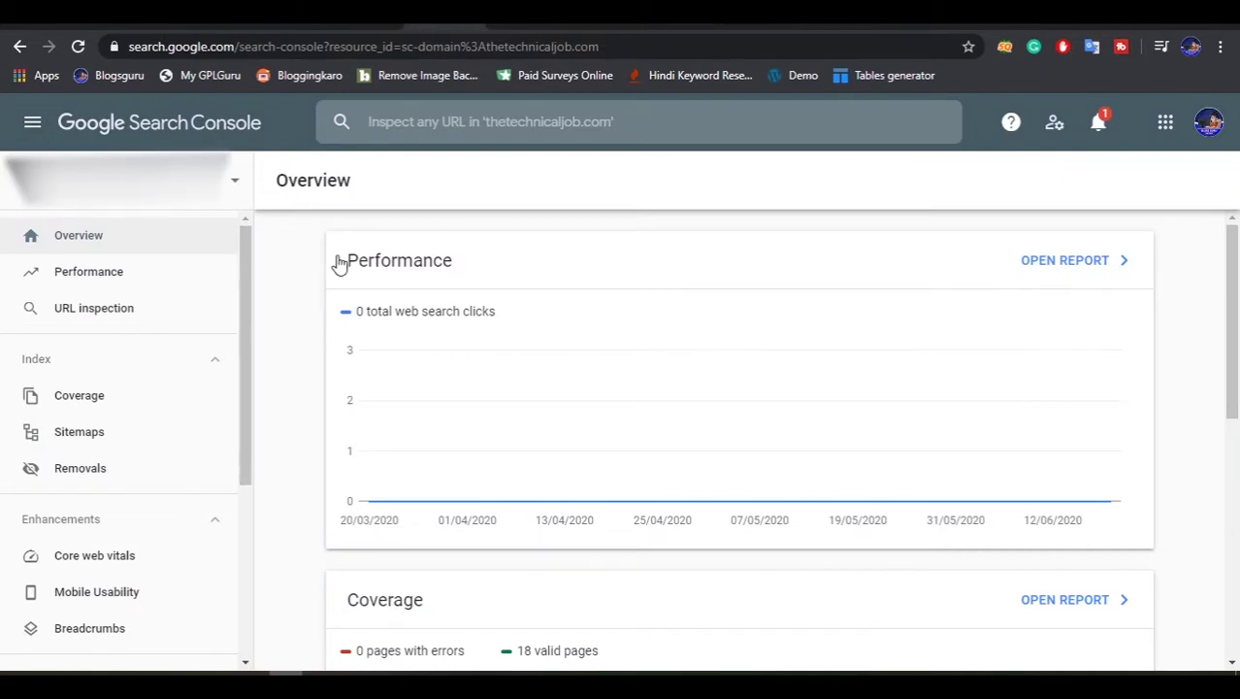
Step: Open the Coverage report for the thetechnicaljob.com property
{"action": "scroll", "coordinate": [339, 264], "scroll_direction": "down", "scroll_amount": 3}
{"action": "scroll", "coordinate": [335, 307], "scroll_direction": "up", "scroll_amount": 2}
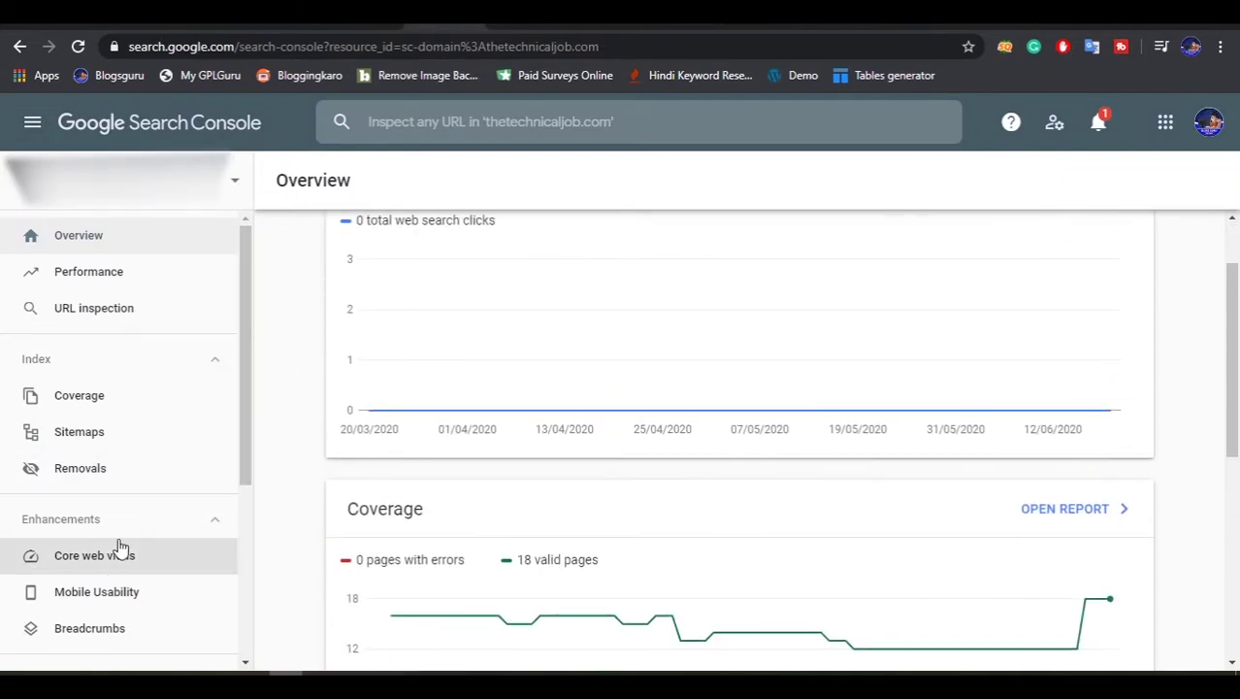
{"action": "scroll", "coordinate": [119, 550], "scroll_direction": "down", "scroll_amount": 3}
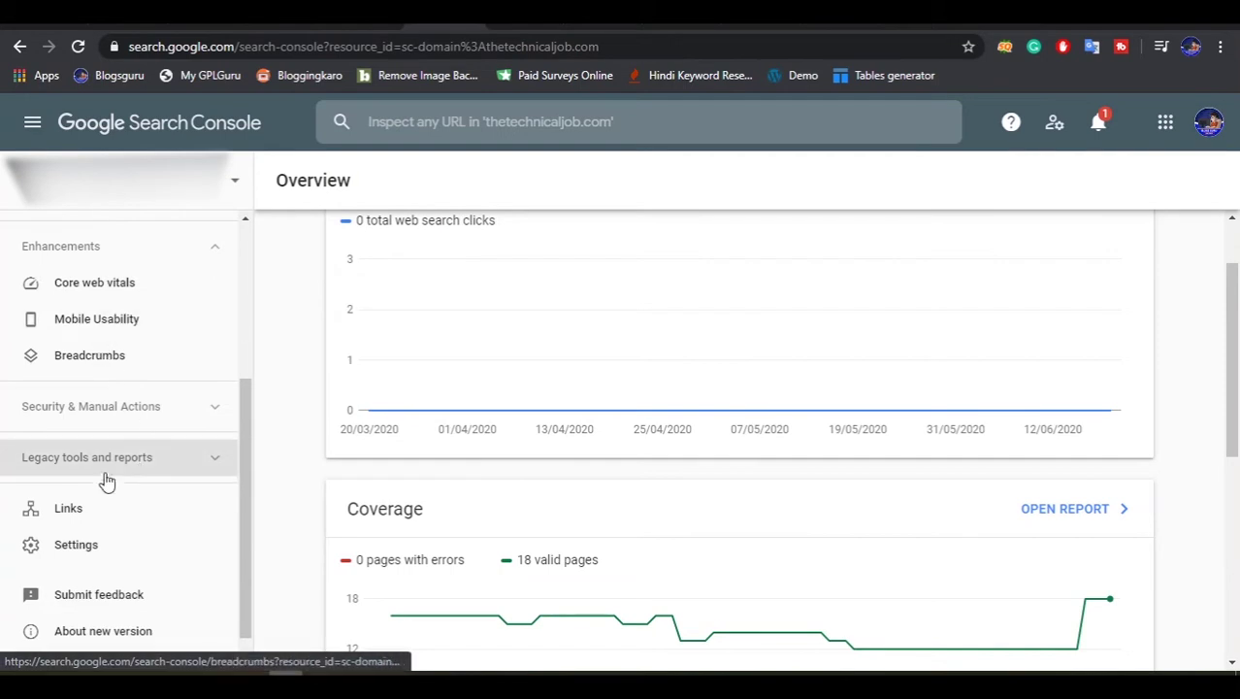
{"action": "scroll", "coordinate": [108, 466], "scroll_direction": "up", "scroll_amount": 2}
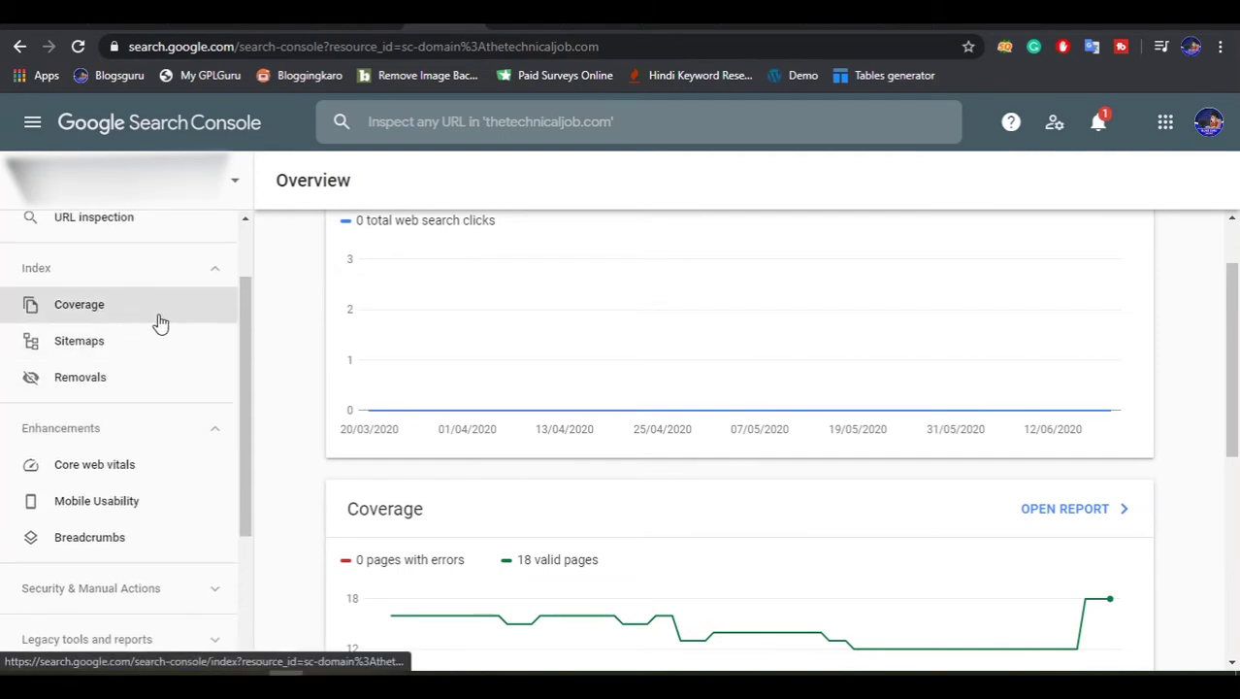
{"action": "left_click", "coordinate": [160, 322]}
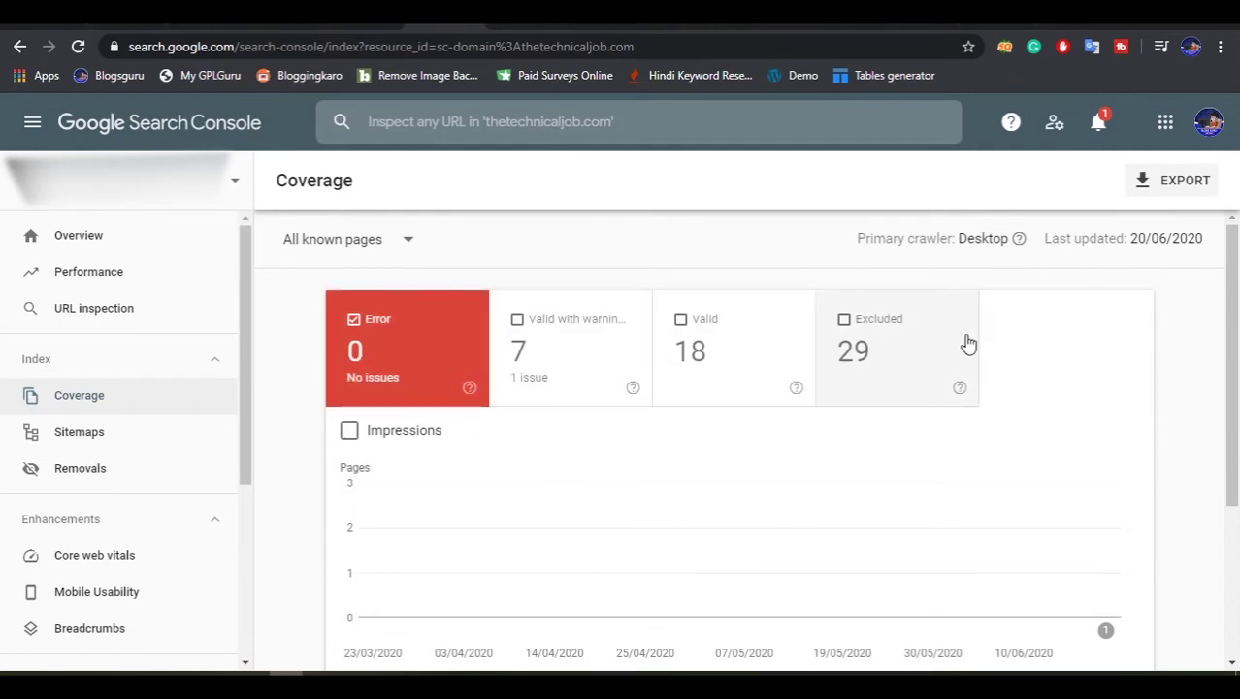
Step: Include the valid-with-warning pages in the Coverage report and check the issue listed in its details
{"action": "left_click", "coordinate": [579, 361]}
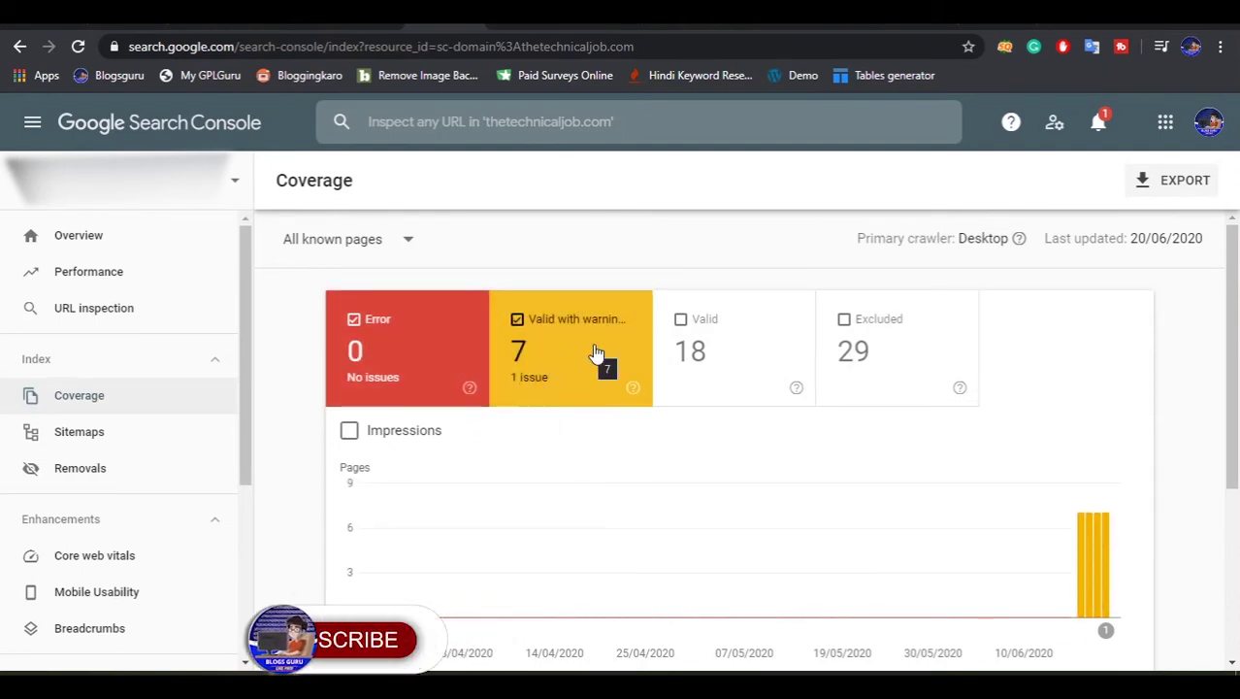
{"action": "scroll", "coordinate": [499, 504], "scroll_direction": "down", "scroll_amount": 2}
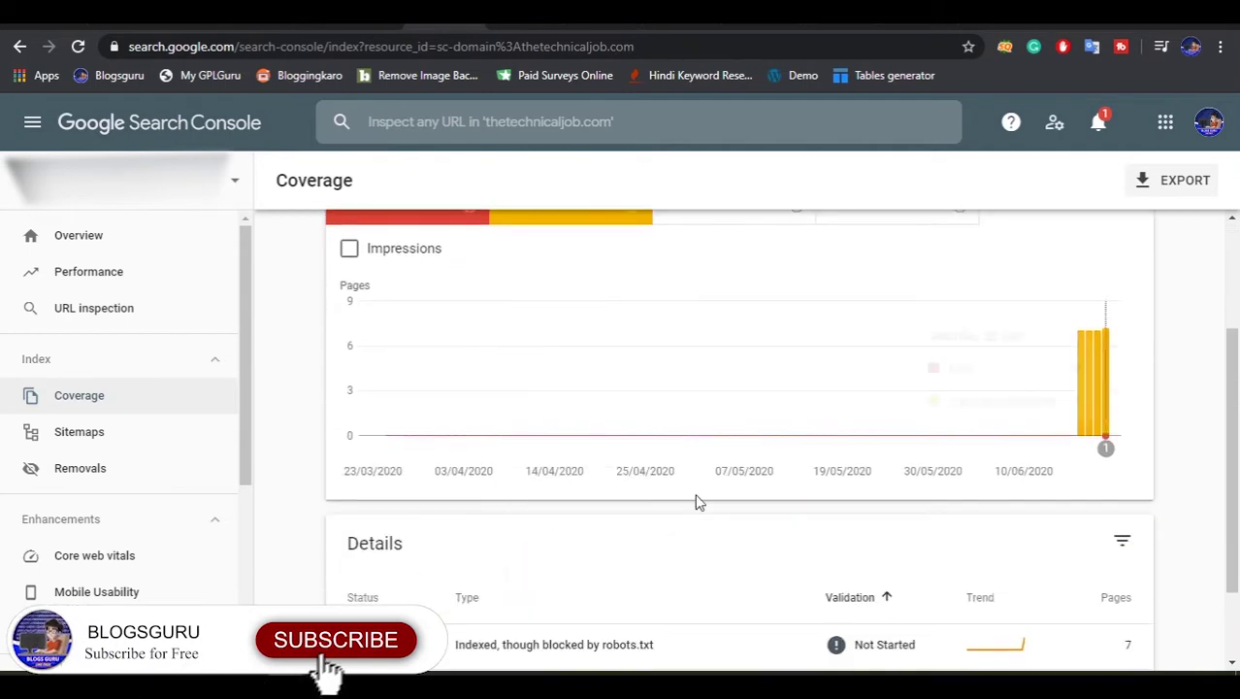
{"action": "scroll", "coordinate": [621, 568], "scroll_direction": "down", "scroll_amount": 1}
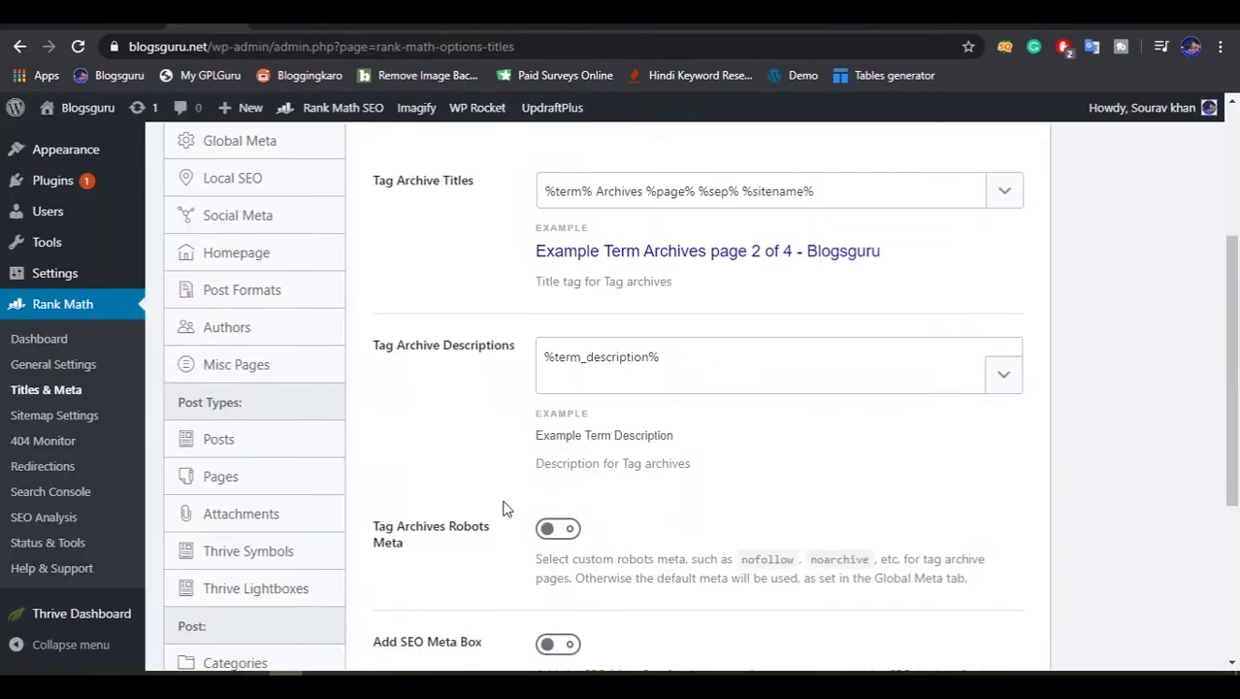
Step: Switch back to Rank Math's Tags settings and check the Tag Archives Robots Meta option
{"action": "scroll", "coordinate": [501, 457], "scroll_direction": "up", "scroll_amount": 1}
{"action": "scroll", "coordinate": [493, 438], "scroll_direction": "down", "scroll_amount": 4}
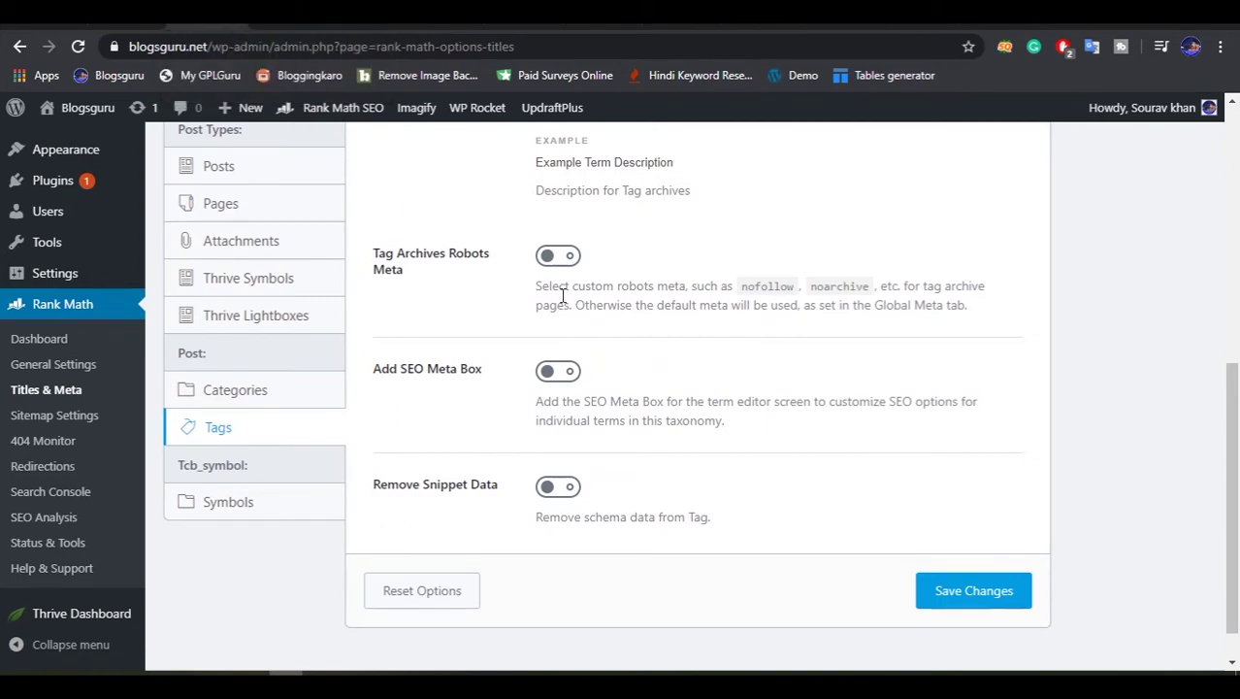
{"action": "left_click", "coordinate": [557, 257]}
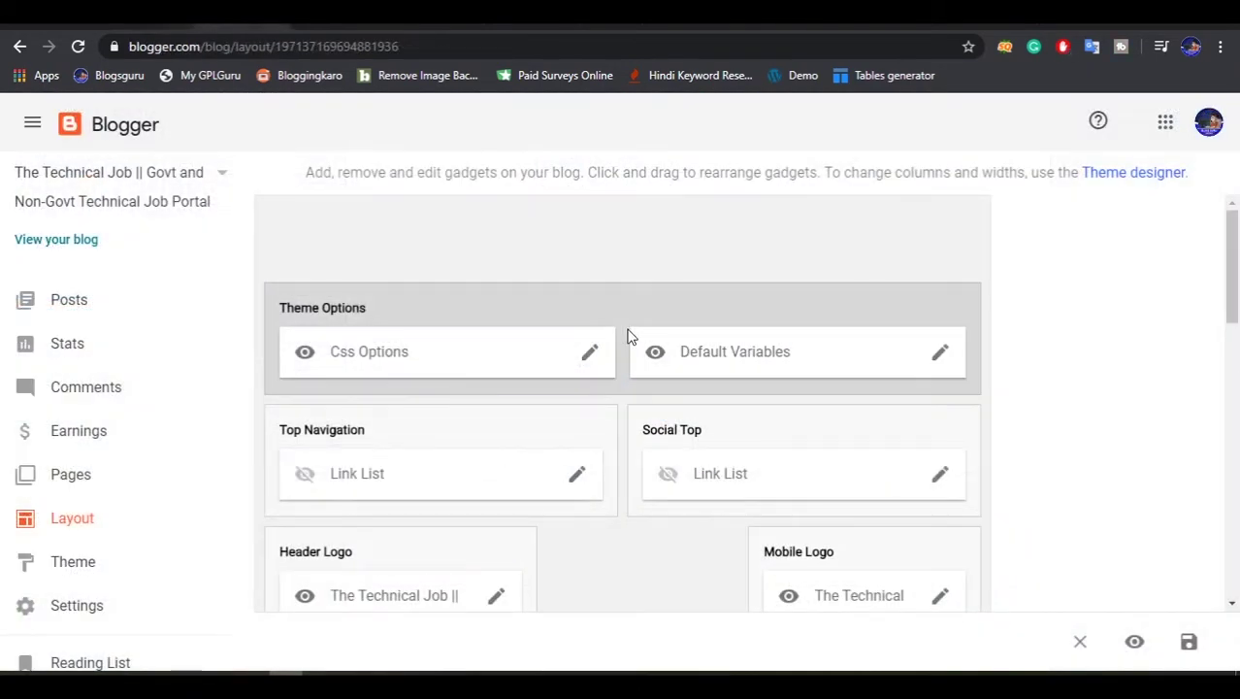
Step: Switch to Blogger and open the blog's settings at the Crawlers and indexing section
{"action": "scroll", "coordinate": [633, 262], "scroll_direction": "down", "scroll_amount": 1}
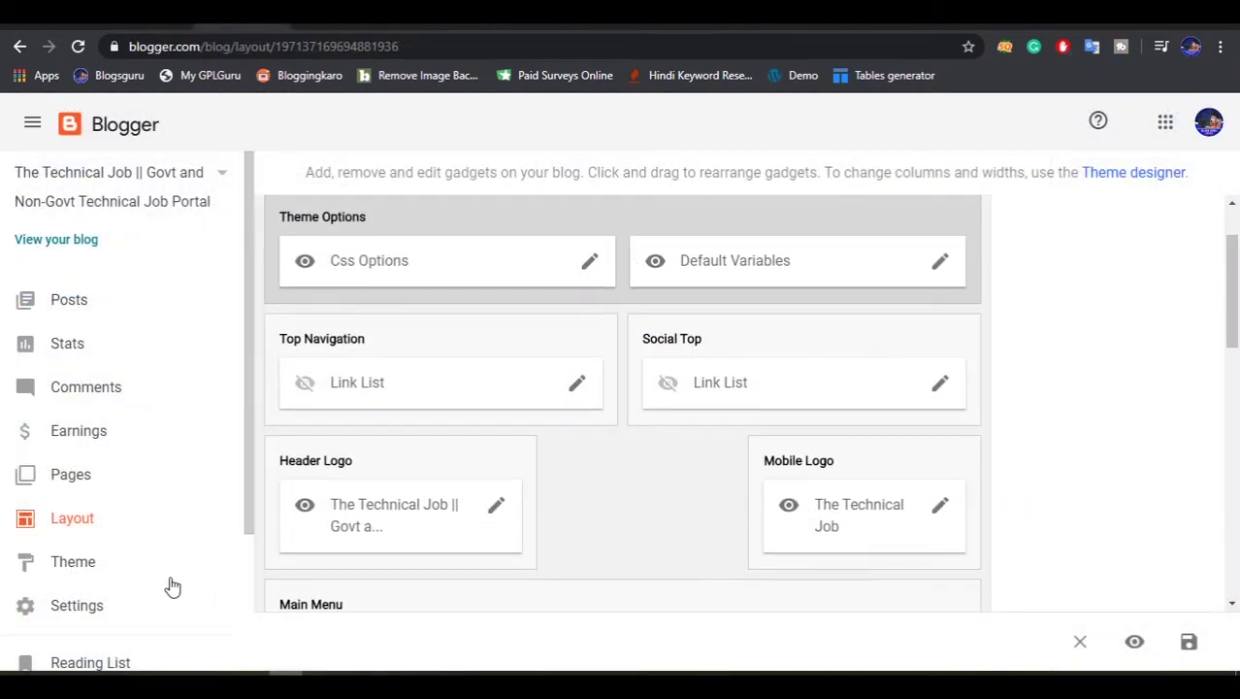
{"action": "left_click", "coordinate": [92, 625]}
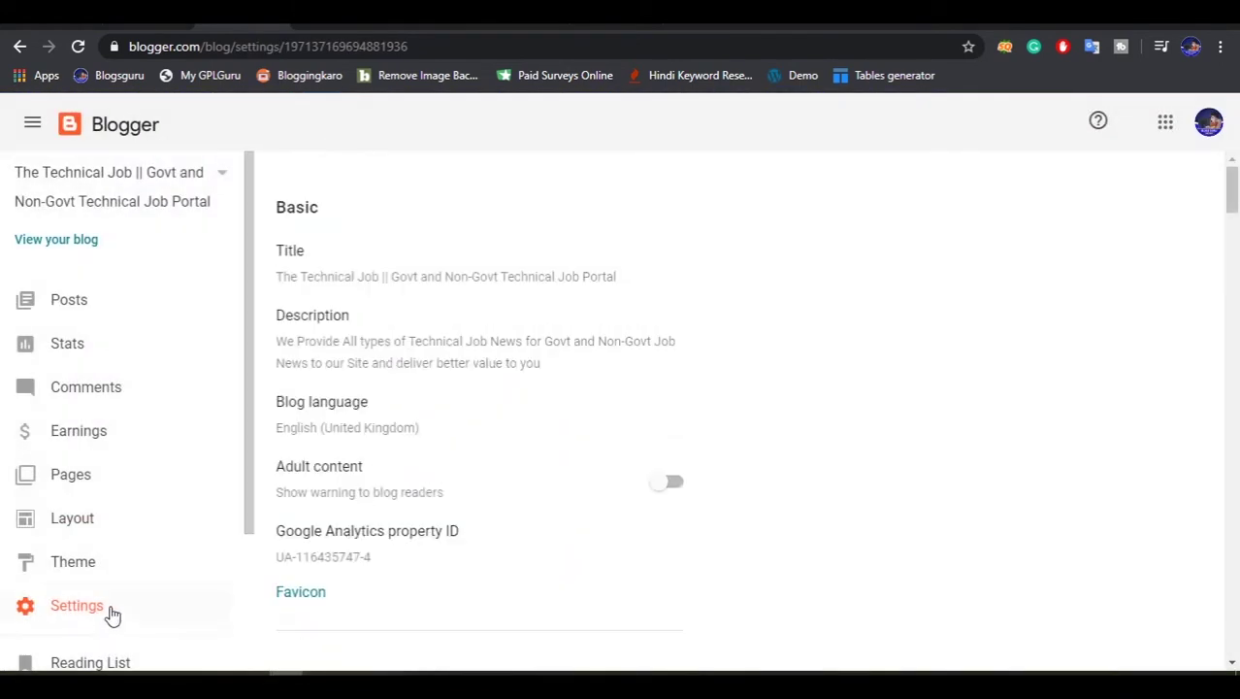
{"action": "scroll", "coordinate": [450, 456], "scroll_direction": "down", "scroll_amount": 2}
{"action": "scroll", "coordinate": [483, 508], "scroll_direction": "down", "scroll_amount": 10}
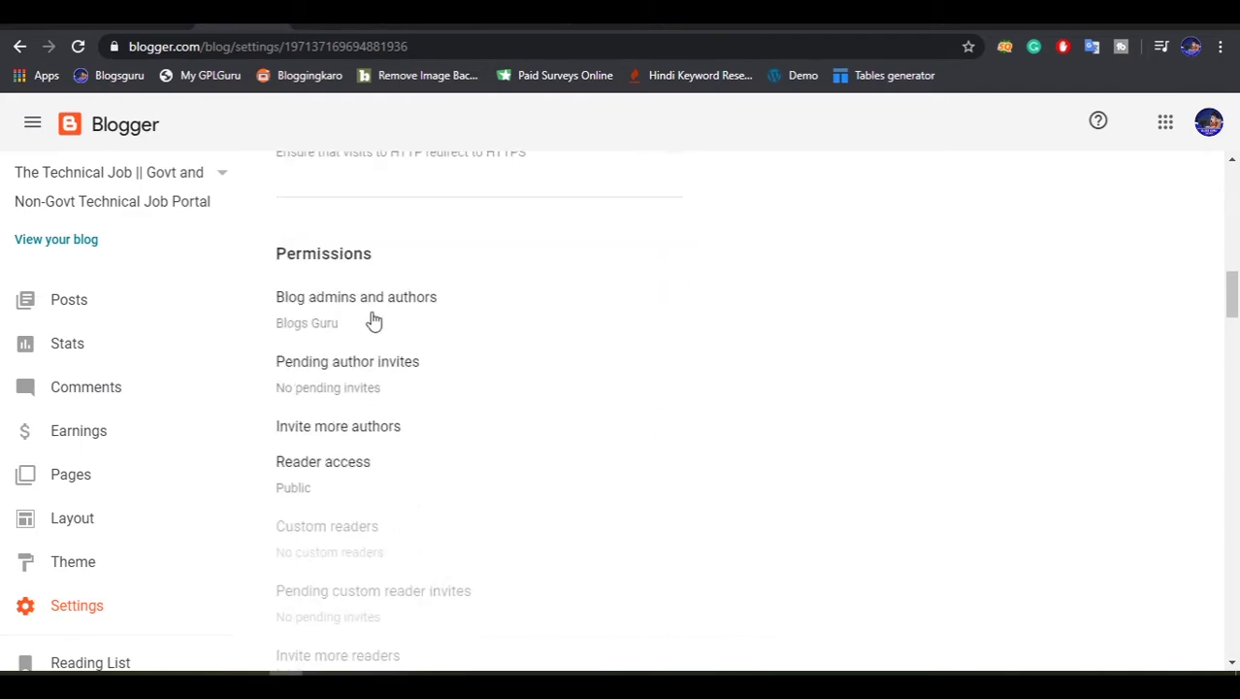
{"action": "scroll", "coordinate": [379, 456], "scroll_direction": "down", "scroll_amount": 15}
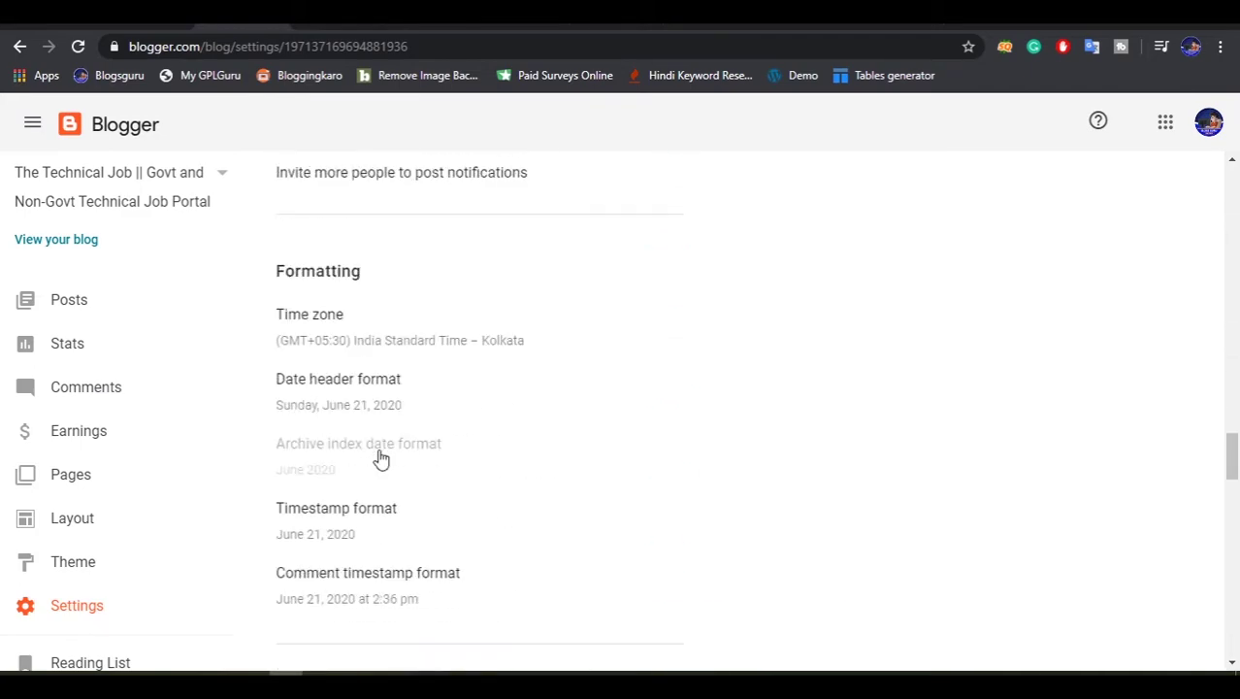
{"action": "scroll", "coordinate": [380, 457], "scroll_direction": "down", "scroll_amount": 10}
{"action": "scroll", "coordinate": [452, 604], "scroll_direction": "up", "scroll_amount": 4}
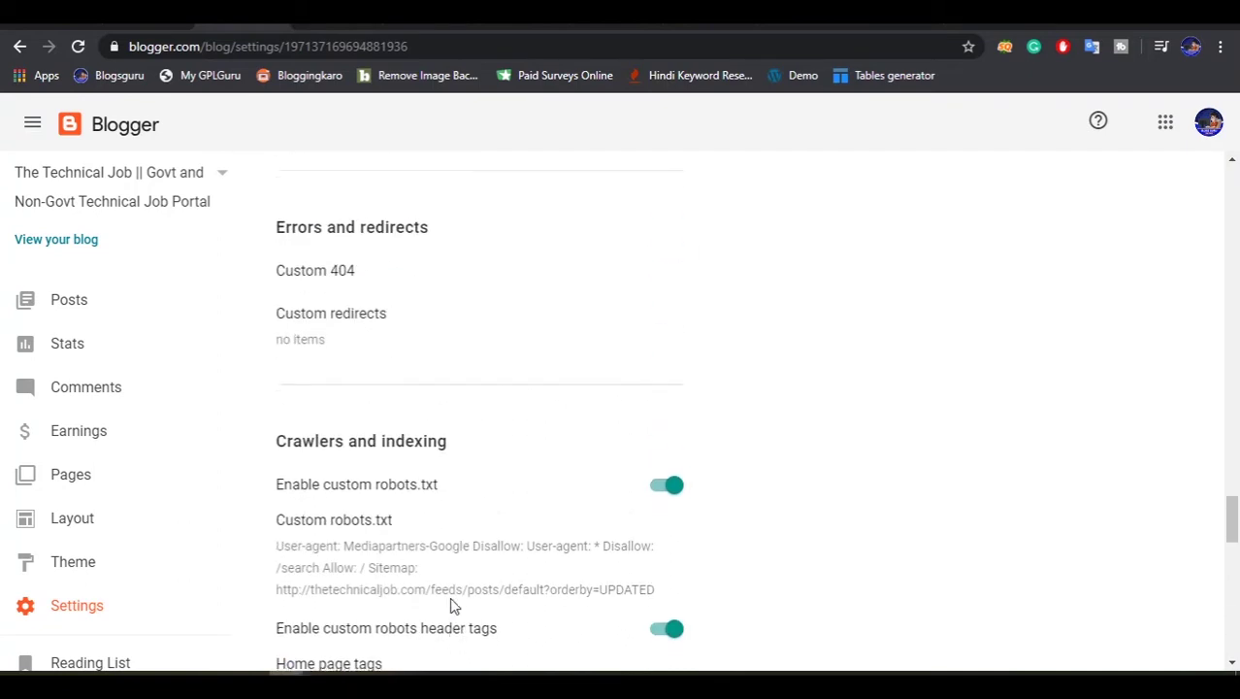
Step: Open the custom robots.txt content, review its rules and sitemap line, and close it without saving
{"action": "left_click", "coordinate": [336, 530]}
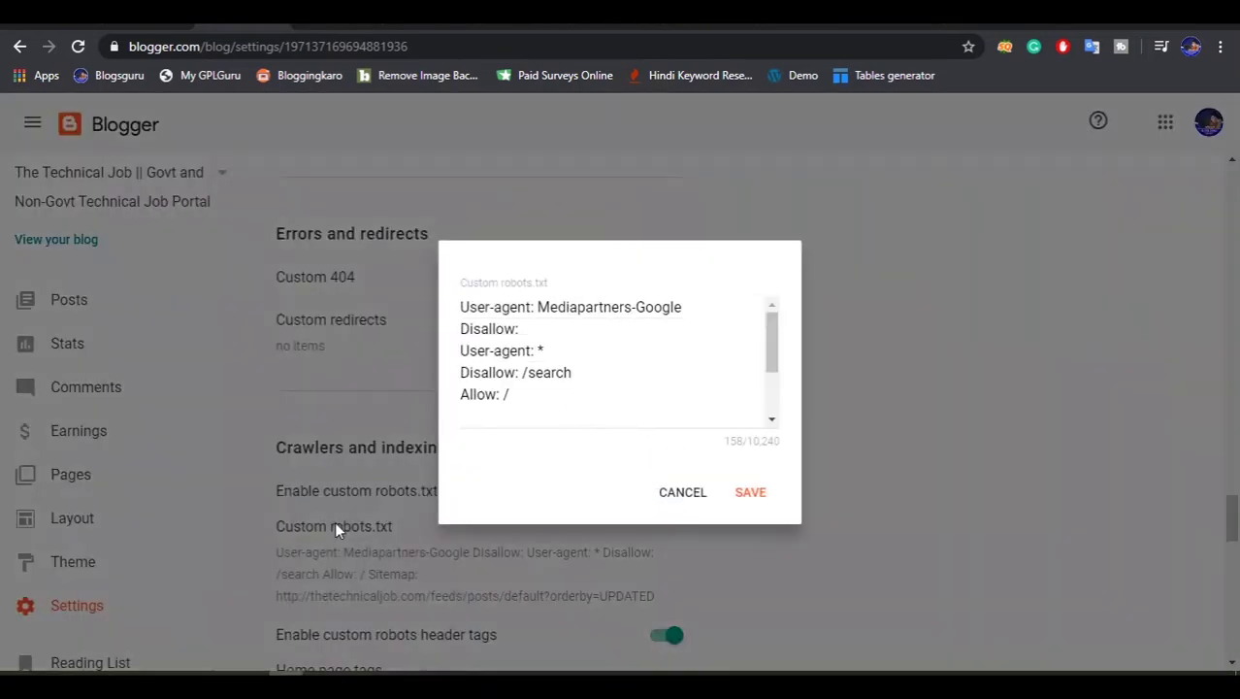
{"action": "scroll", "coordinate": [573, 368], "scroll_direction": "down", "scroll_amount": 2}
{"action": "scroll", "coordinate": [573, 368], "scroll_direction": "up", "scroll_amount": 2}
{"action": "scroll", "coordinate": [547, 383], "scroll_direction": "down", "scroll_amount": 2}
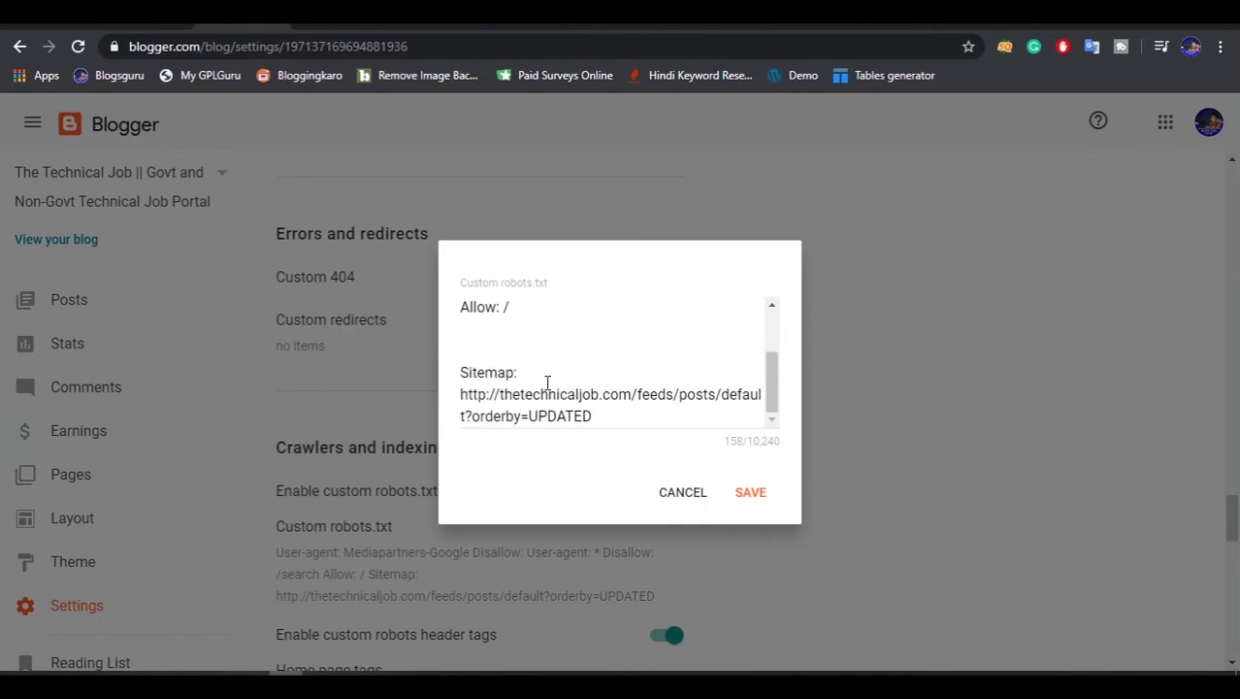
{"action": "left_click", "coordinate": [474, 349]}
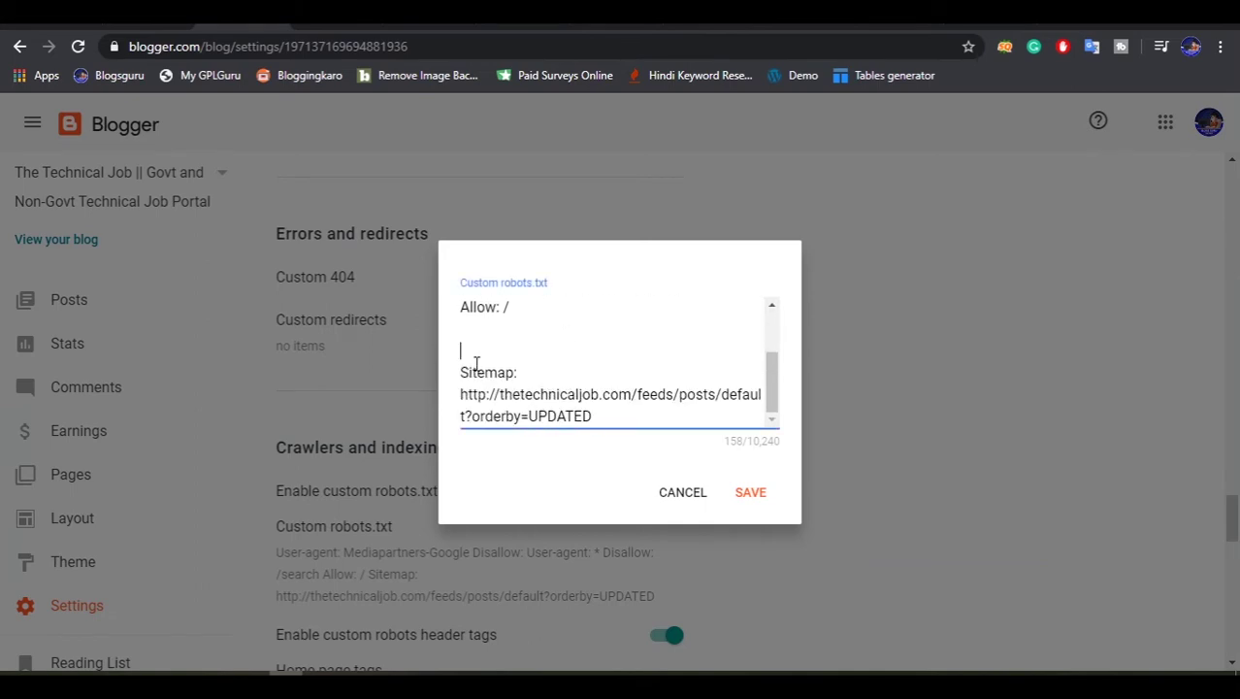
{"action": "left_click", "coordinate": [684, 496]}
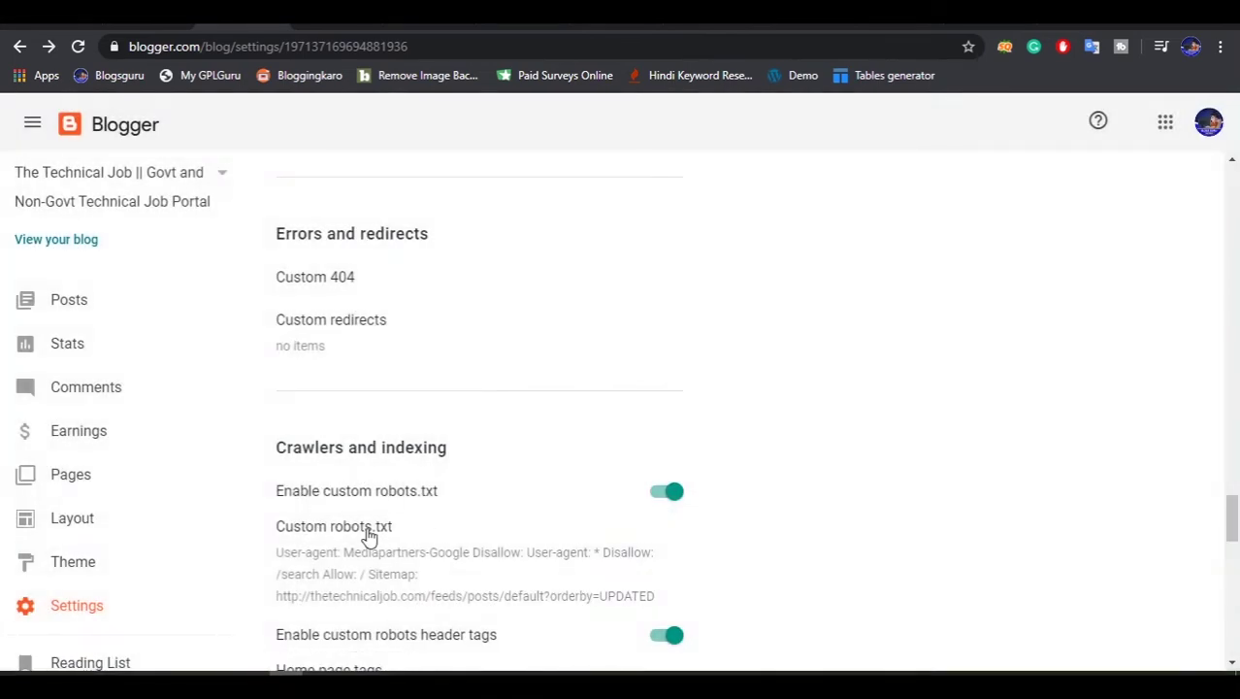
Step: Search Google for "custom robot txt" in a new browser tab
{"action": "key", "text": "ctrl+t"}
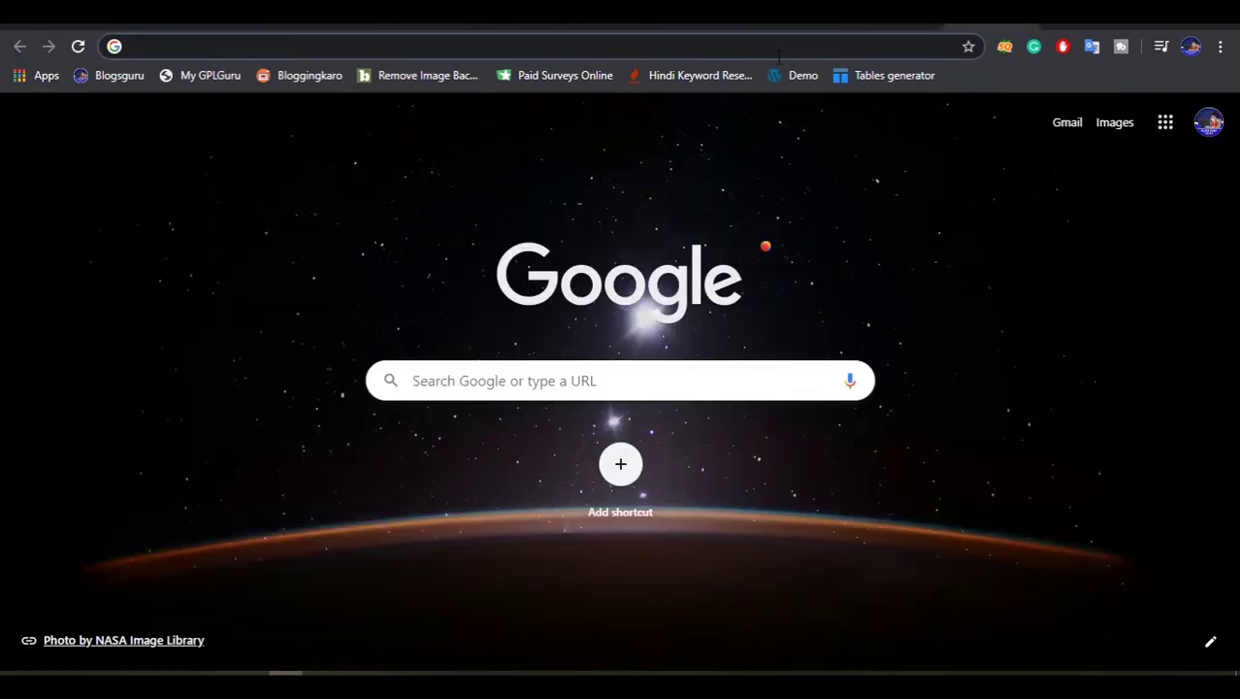
{"action": "type", "text": "rob"}
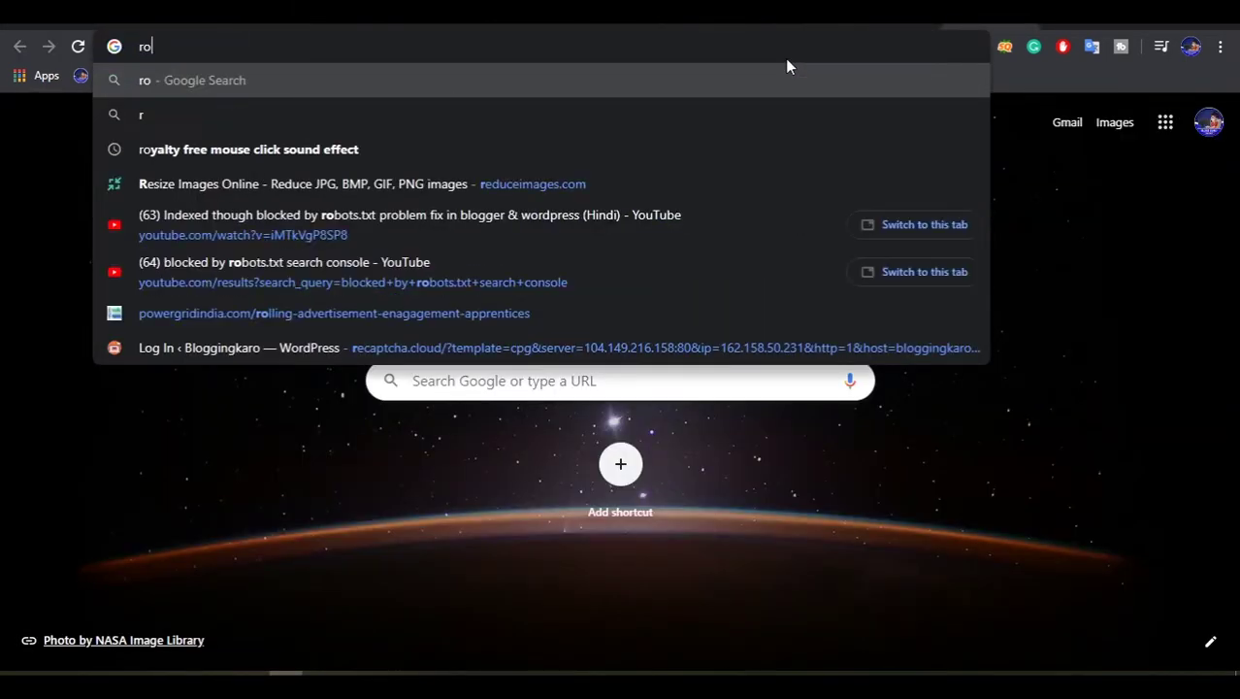
{"action": "key", "text": "BackSpace"}
{"action": "key", "text": "BackSpace"}
{"action": "key", "text": "BackSpace"}
{"action": "type", "text": "custo"}
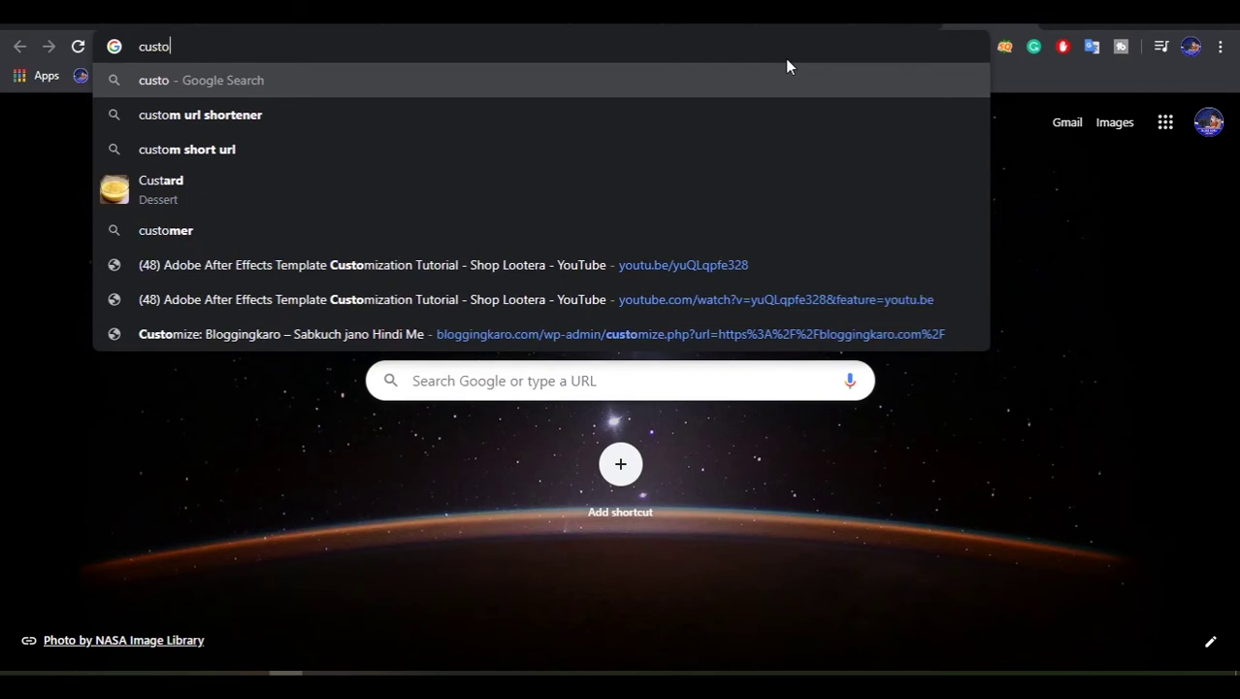
{"action": "type", "text": "m robot "}
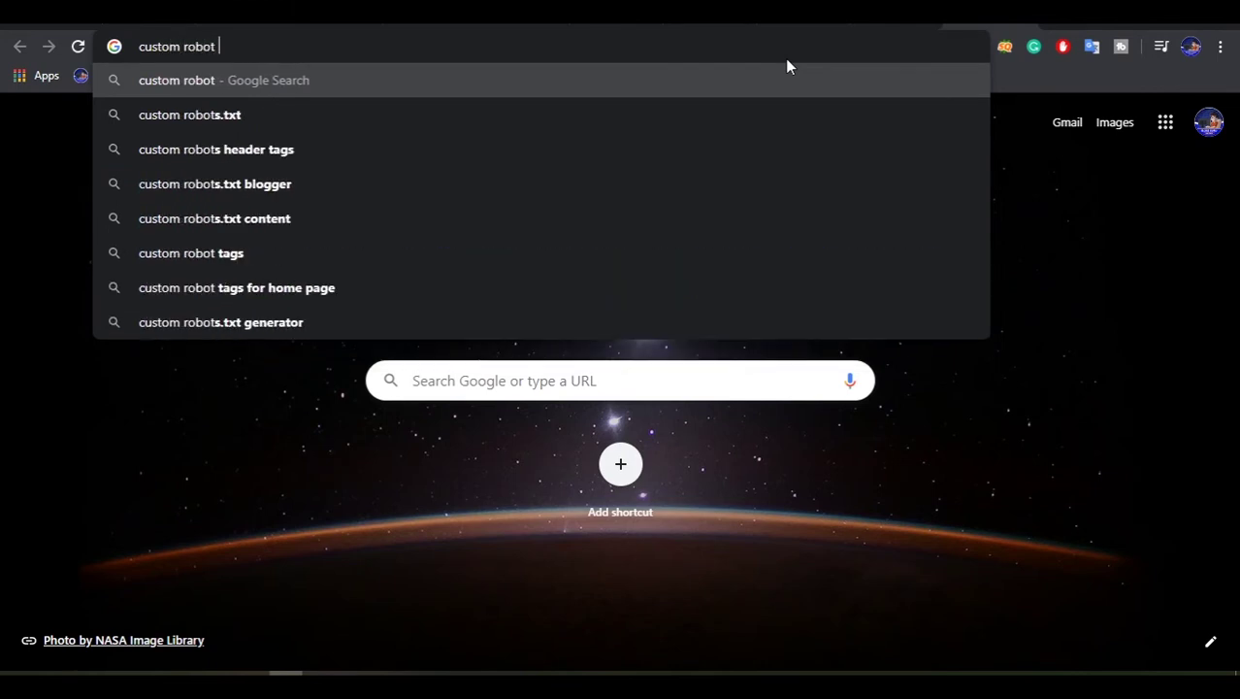
{"action": "type", "text": "txt"}
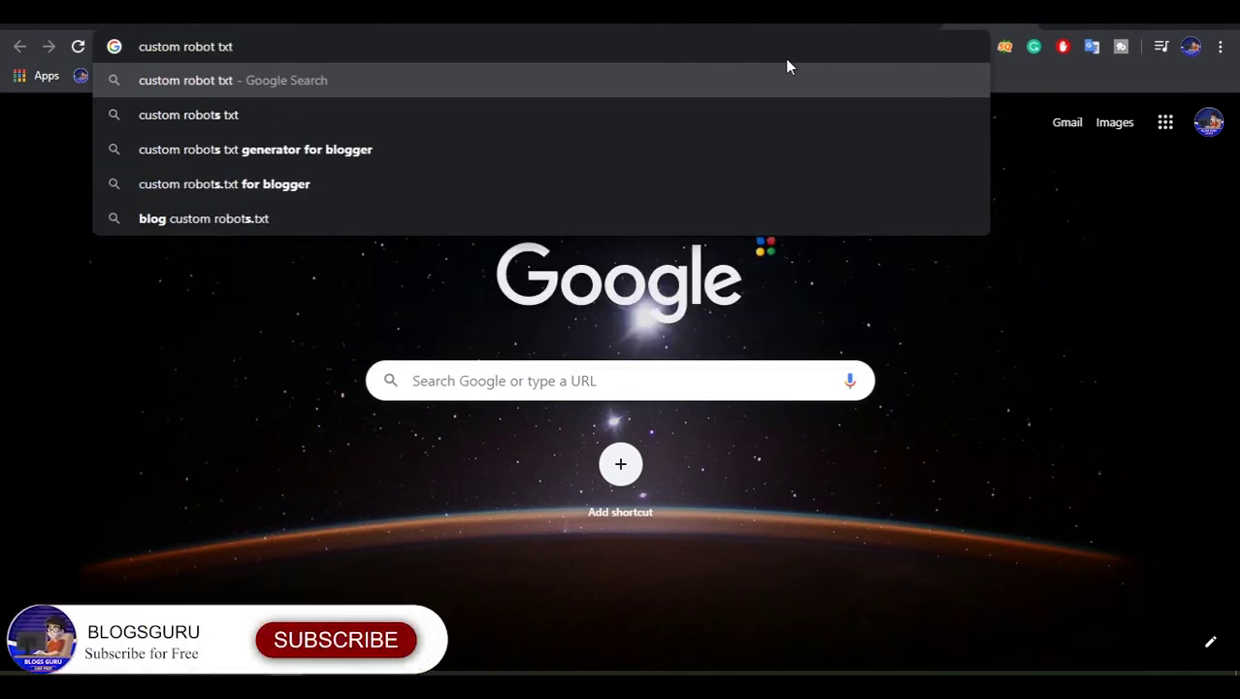
{"action": "key", "text": "Return"}
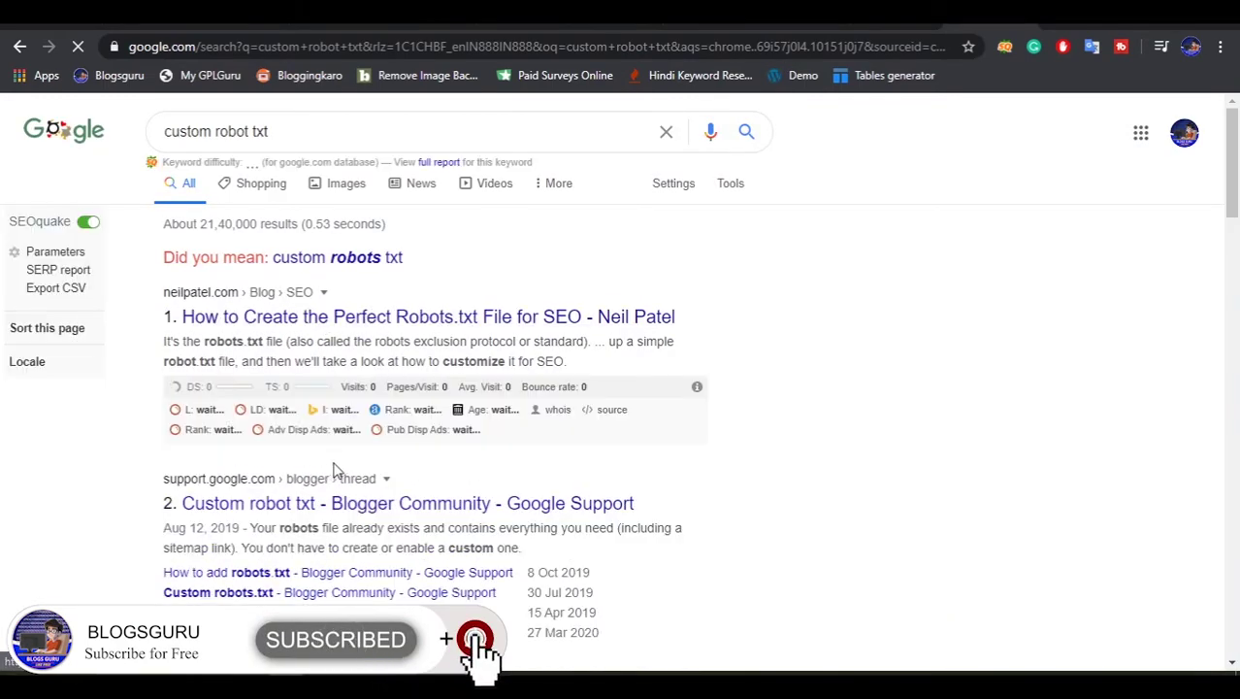
Step: Refine the search to "custom robots txt generator for blogger" and open the smallseotools.com Robots.txt Generator result
{"action": "scroll", "coordinate": [729, 385], "scroll_direction": "down", "scroll_amount": 3}
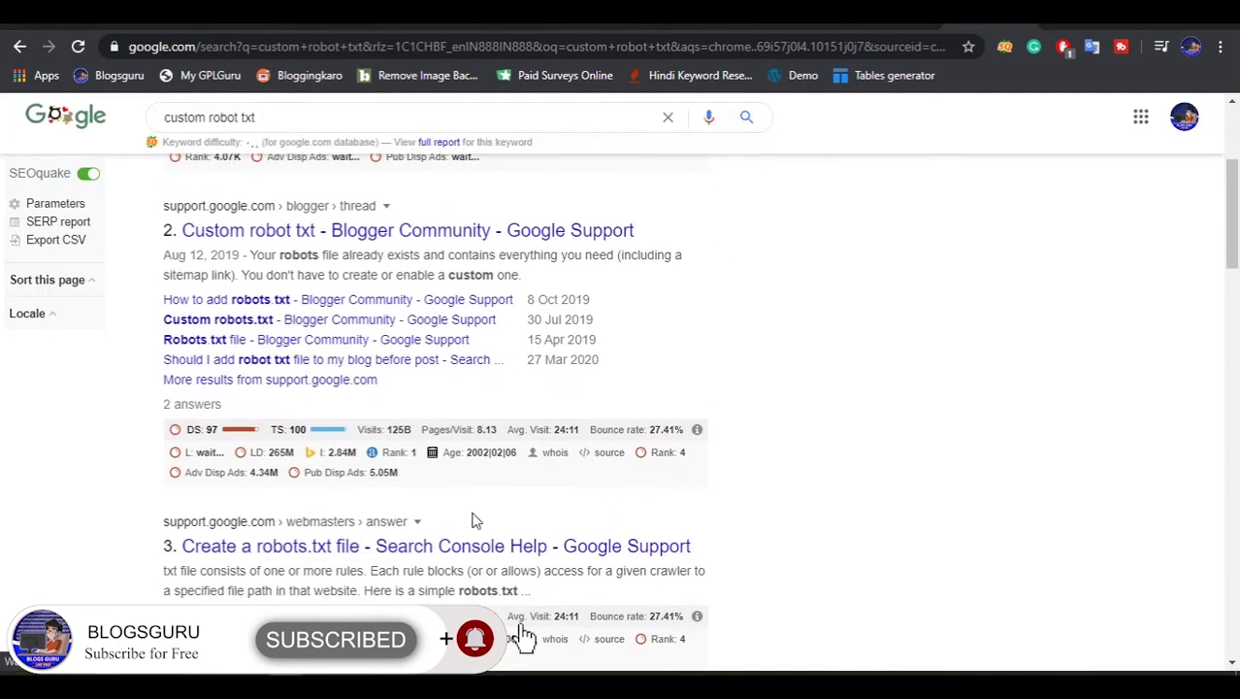
{"action": "left_click", "coordinate": [337, 120]}
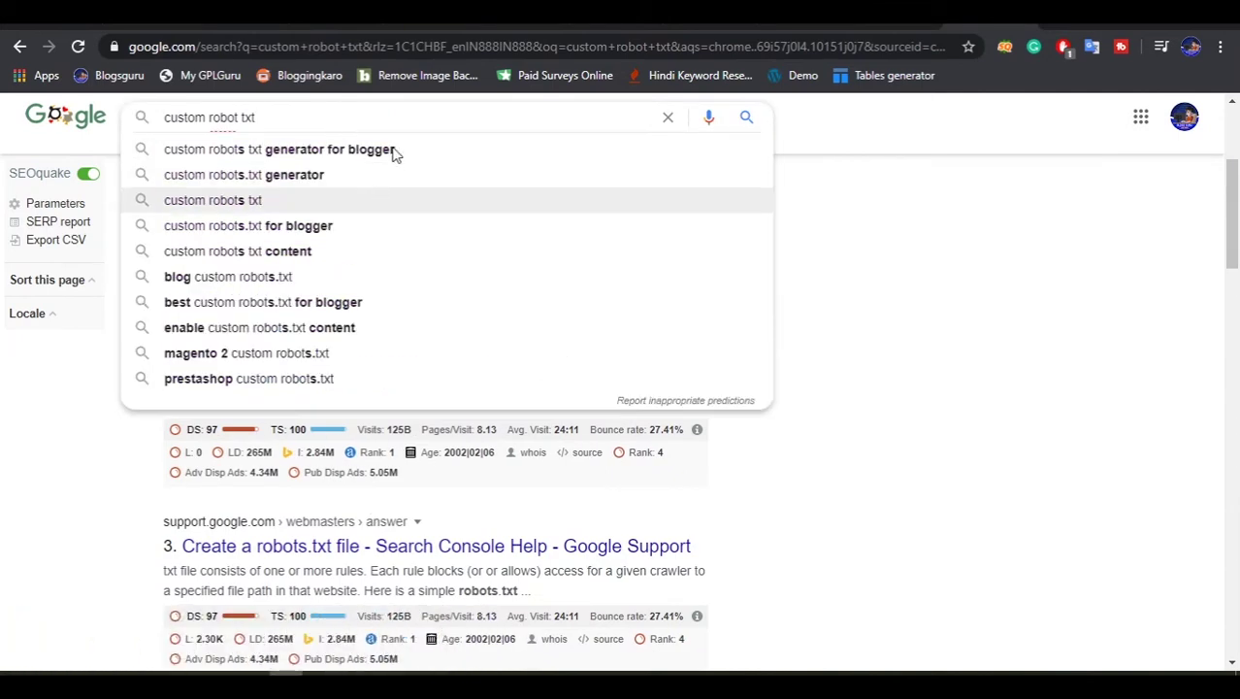
{"action": "left_click", "coordinate": [395, 152]}
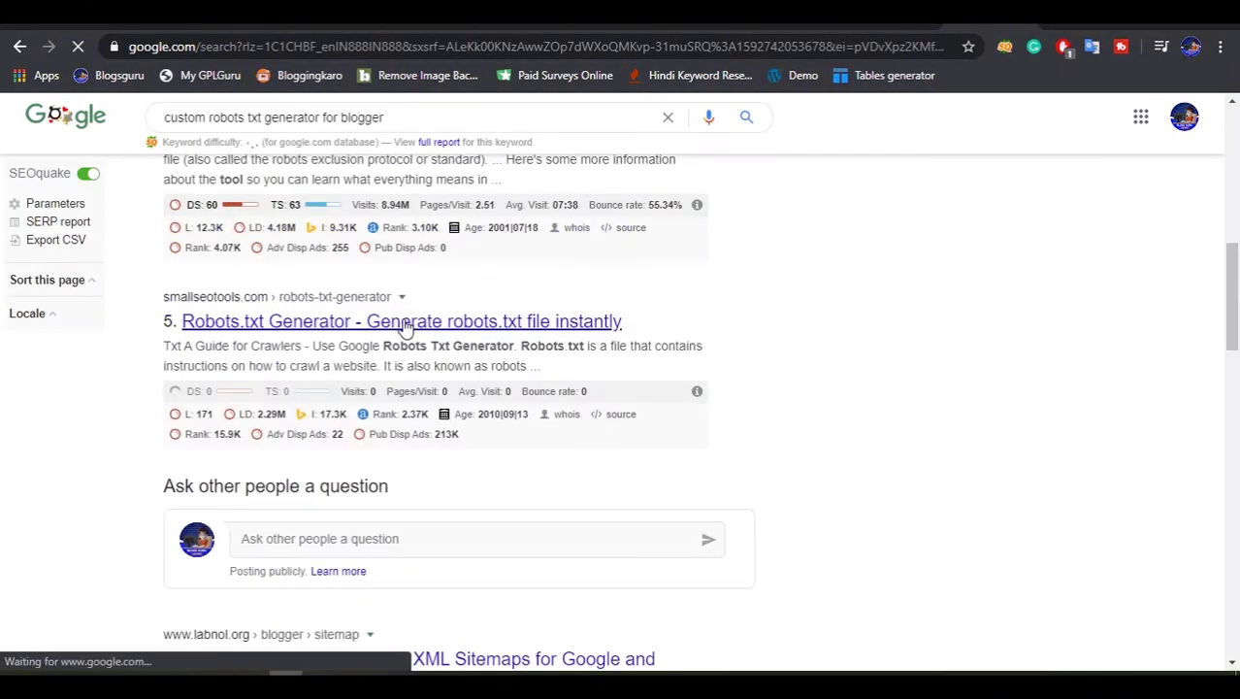
{"action": "left_click", "coordinate": [405, 327]}
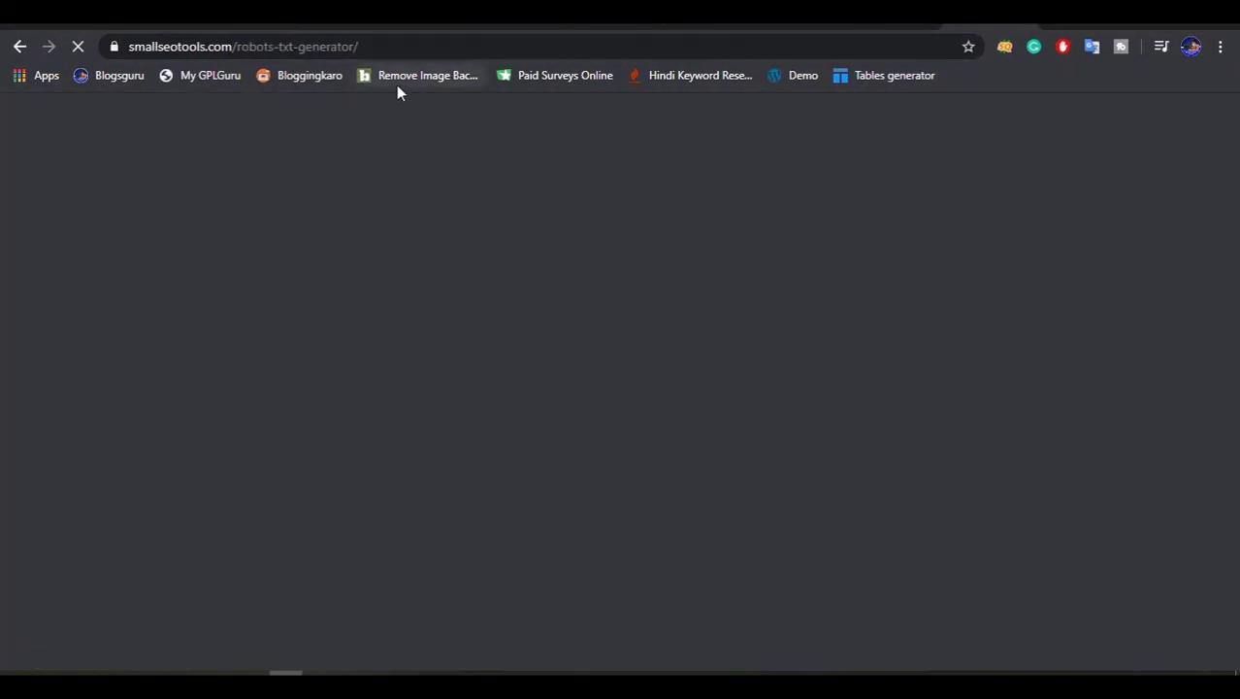
Step: Look over the generator's crawl-delay, sitemap and search robots options, reloading the page along the way
{"action": "scroll", "coordinate": [379, 467], "scroll_direction": "down", "scroll_amount": 1}
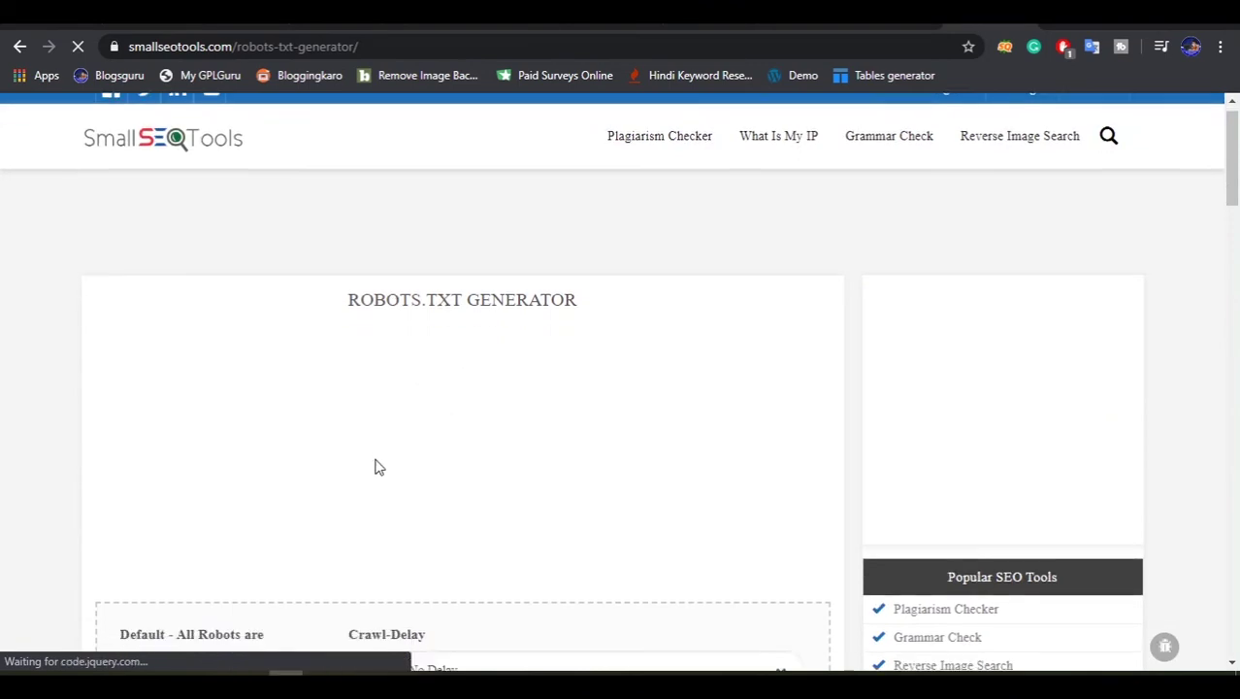
{"action": "scroll", "coordinate": [368, 529], "scroll_direction": "down", "scroll_amount": 2}
{"action": "scroll", "coordinate": [411, 505], "scroll_direction": "up", "scroll_amount": 2}
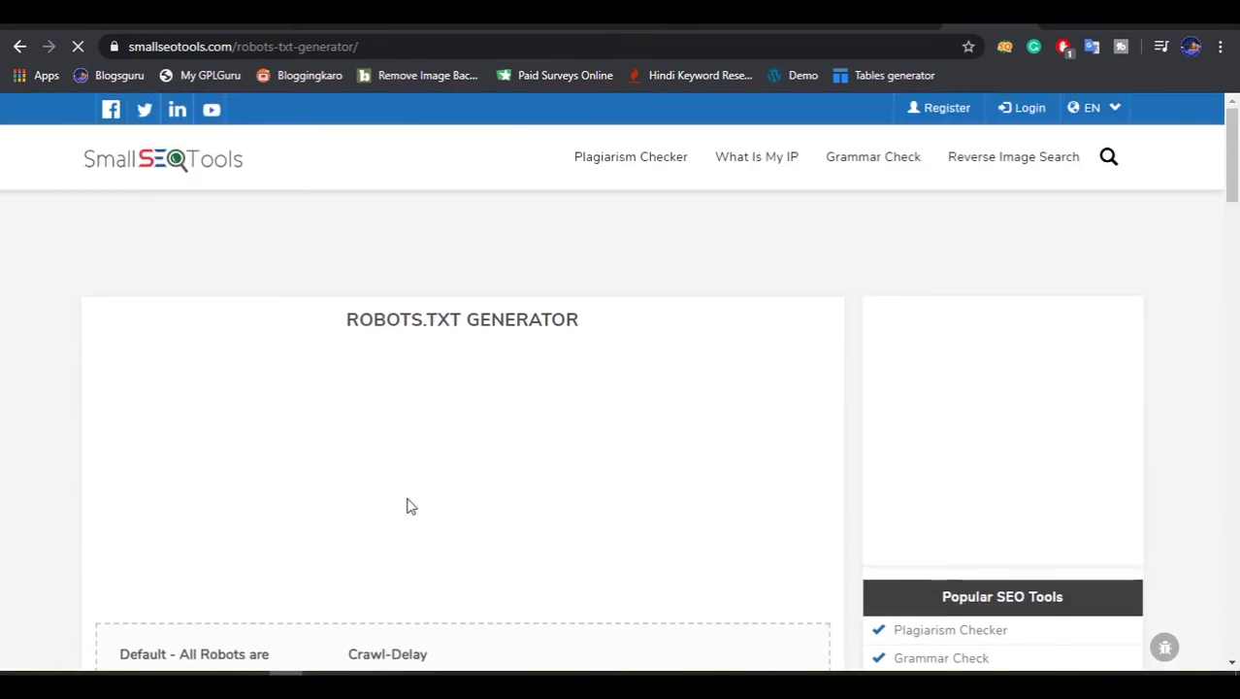
{"action": "scroll", "coordinate": [410, 506], "scroll_direction": "down", "scroll_amount": 5}
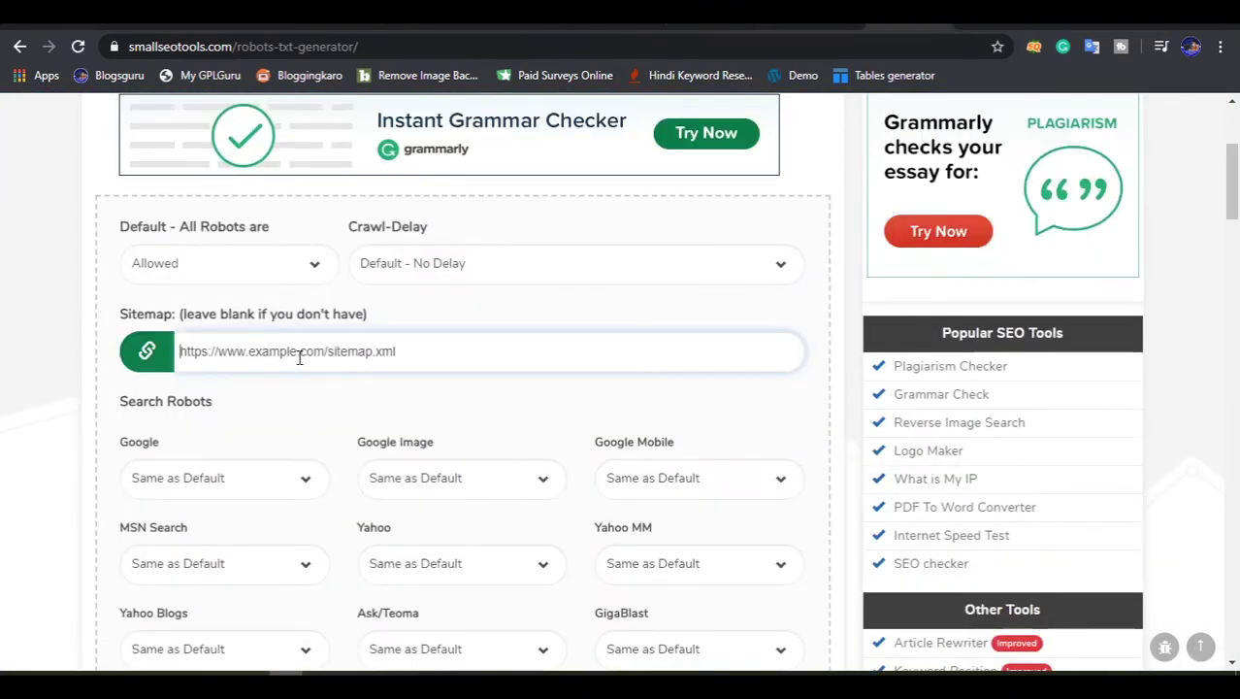
{"action": "scroll", "coordinate": [299, 357], "scroll_direction": "up", "scroll_amount": 3}
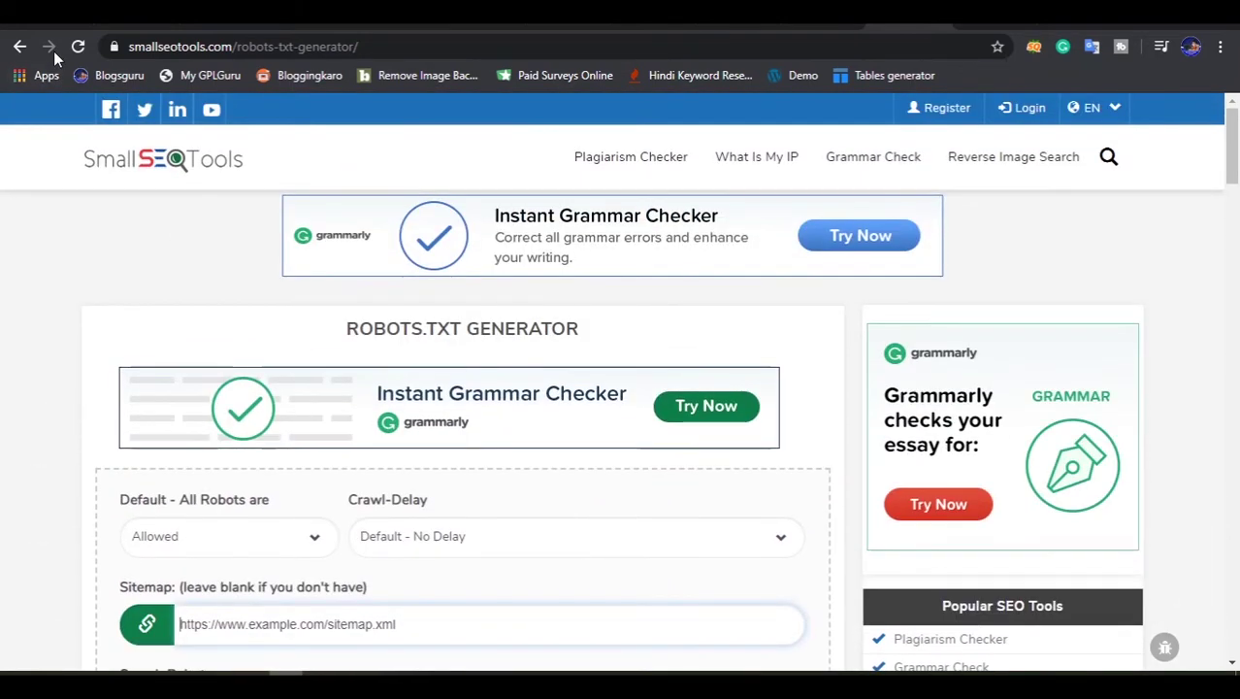
{"action": "left_click", "coordinate": [78, 46]}
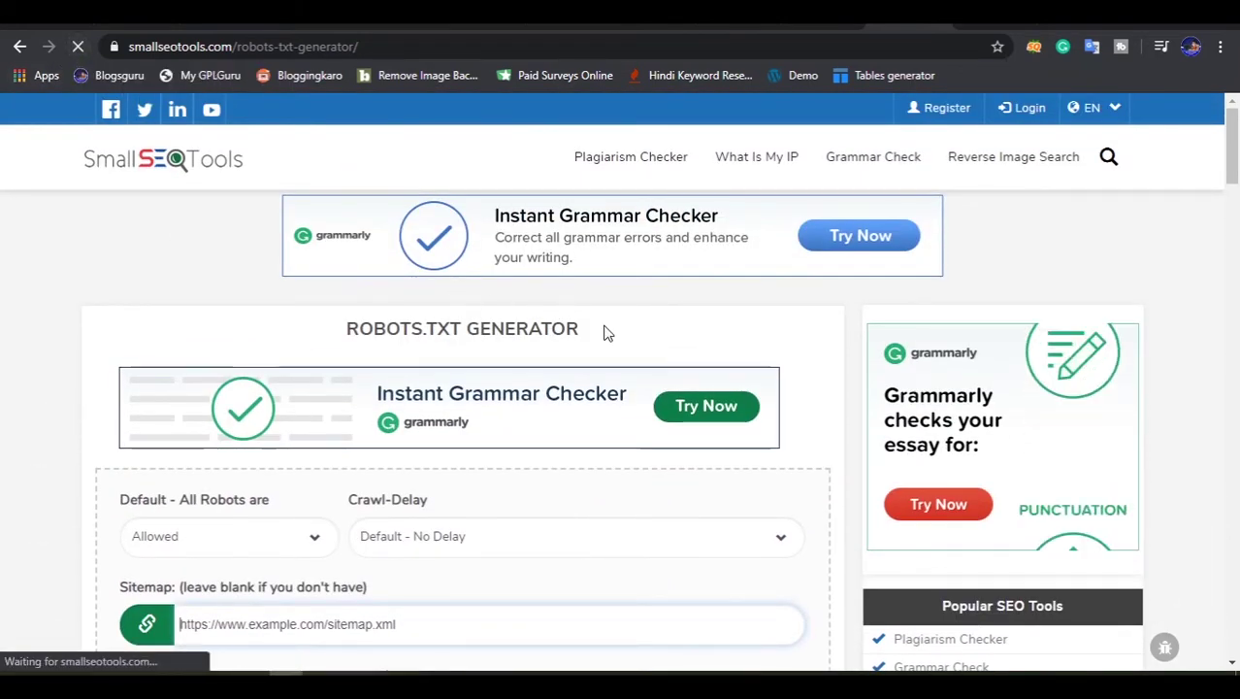
{"action": "scroll", "coordinate": [414, 407], "scroll_direction": "down", "scroll_amount": 1}
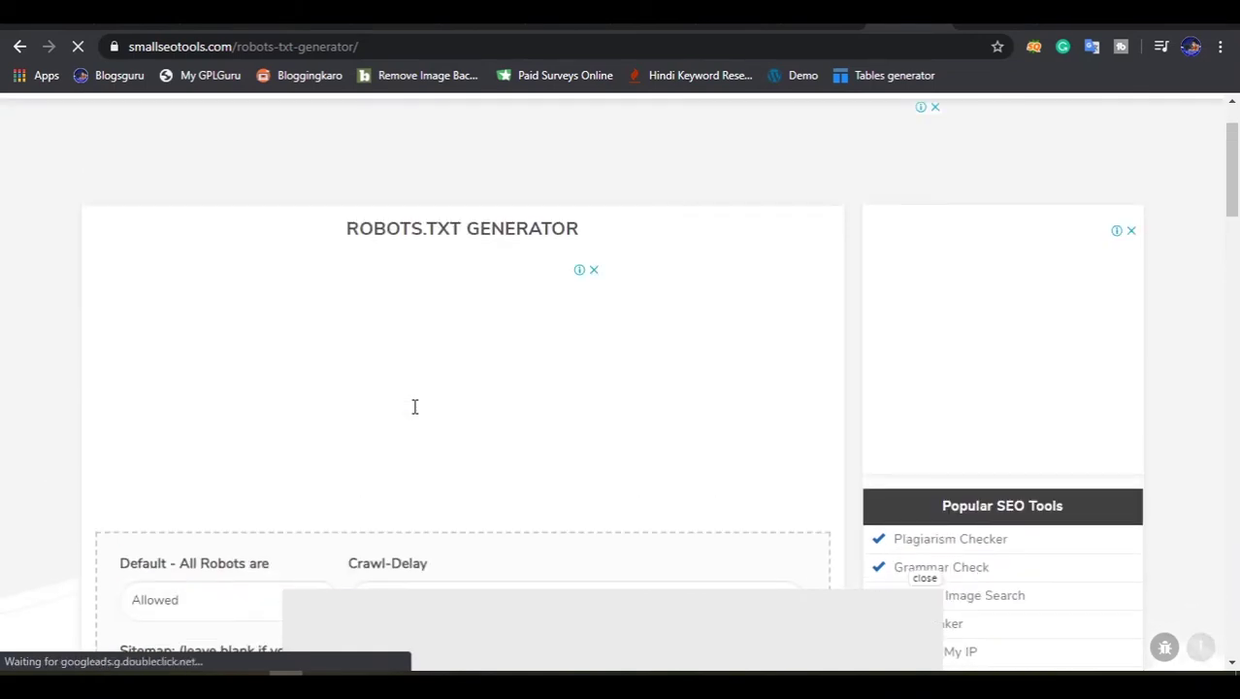
{"action": "scroll", "coordinate": [431, 412], "scroll_direction": "down", "scroll_amount": 5}
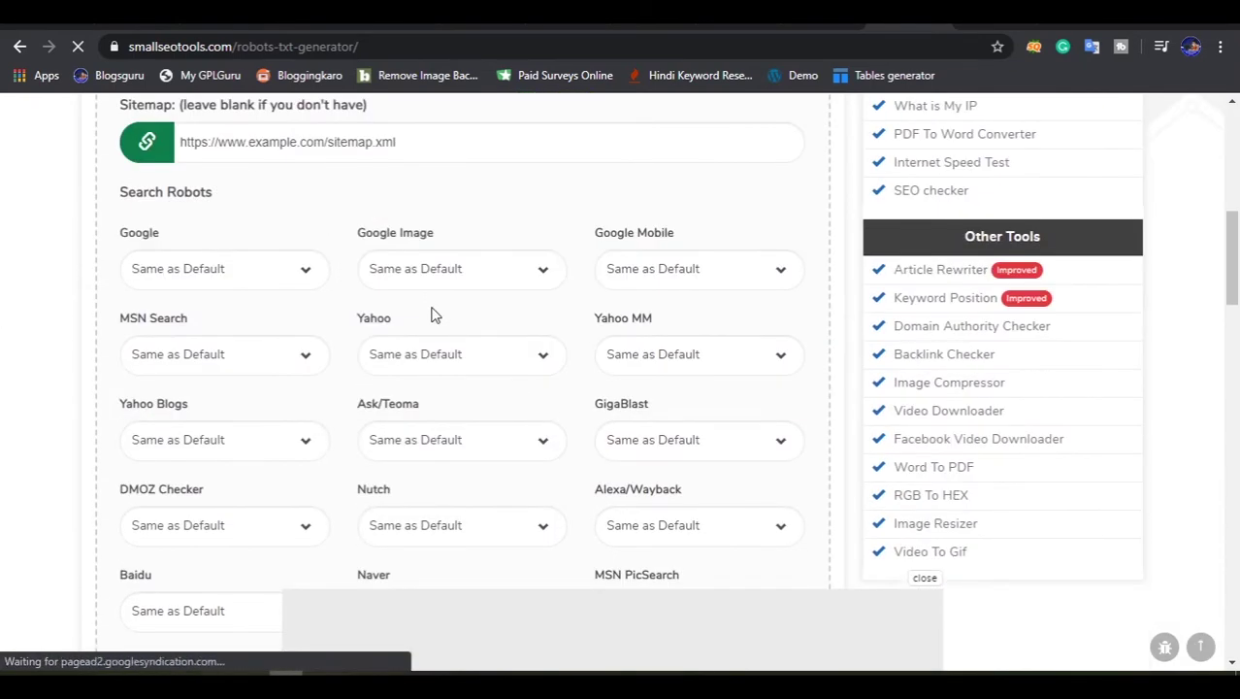
{"action": "scroll", "coordinate": [432, 316], "scroll_direction": "down", "scroll_amount": 3}
{"action": "scroll", "coordinate": [280, 472], "scroll_direction": "up", "scroll_amount": 4}
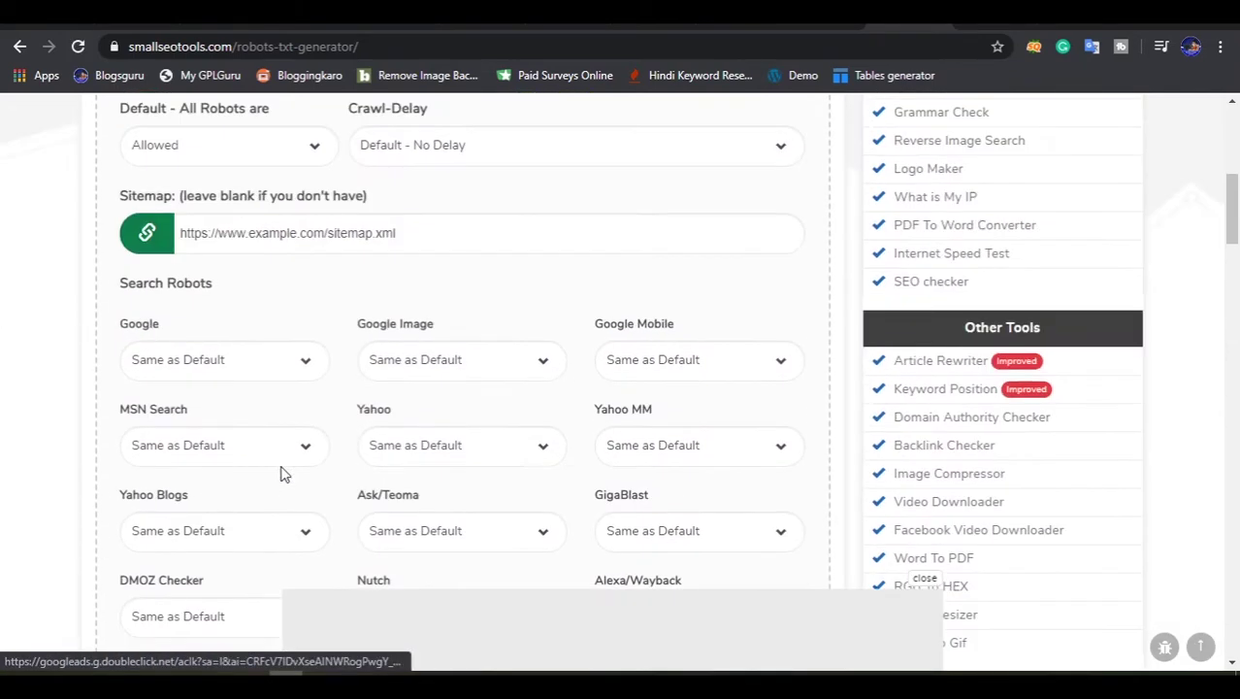
{"action": "left_click", "coordinate": [441, 505]}
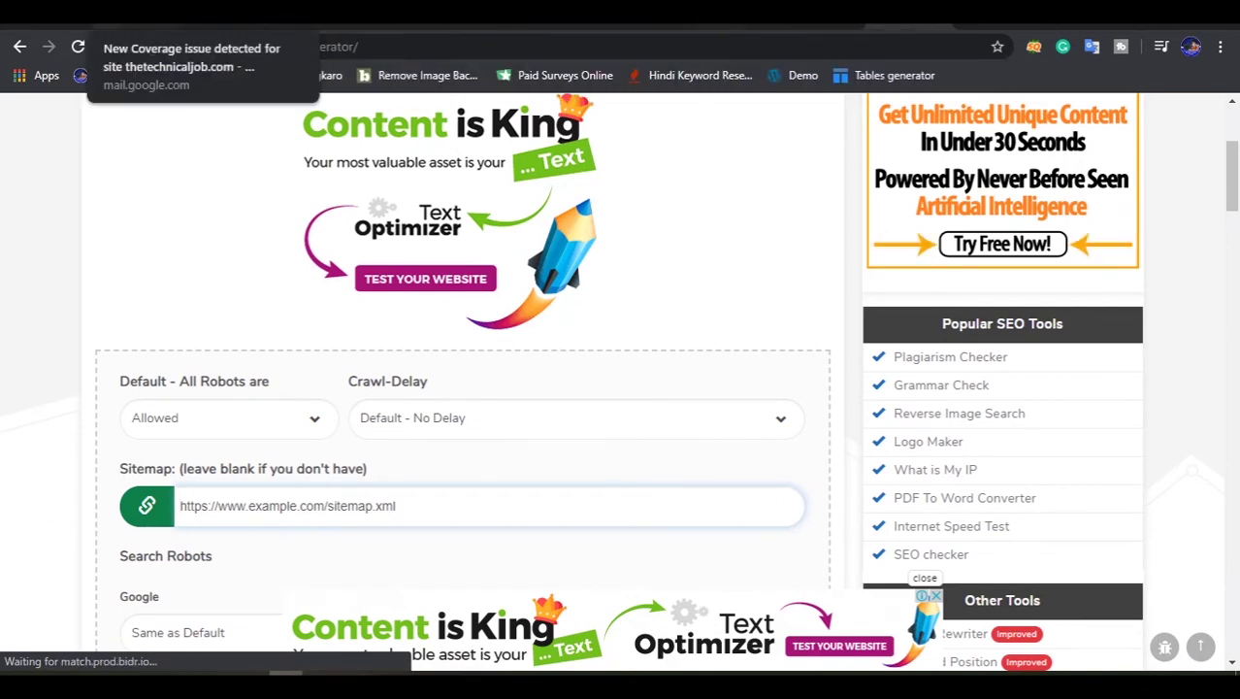
{"action": "left_click", "coordinate": [126, 11]}
{"action": "right_click", "coordinate": [56, 254]}
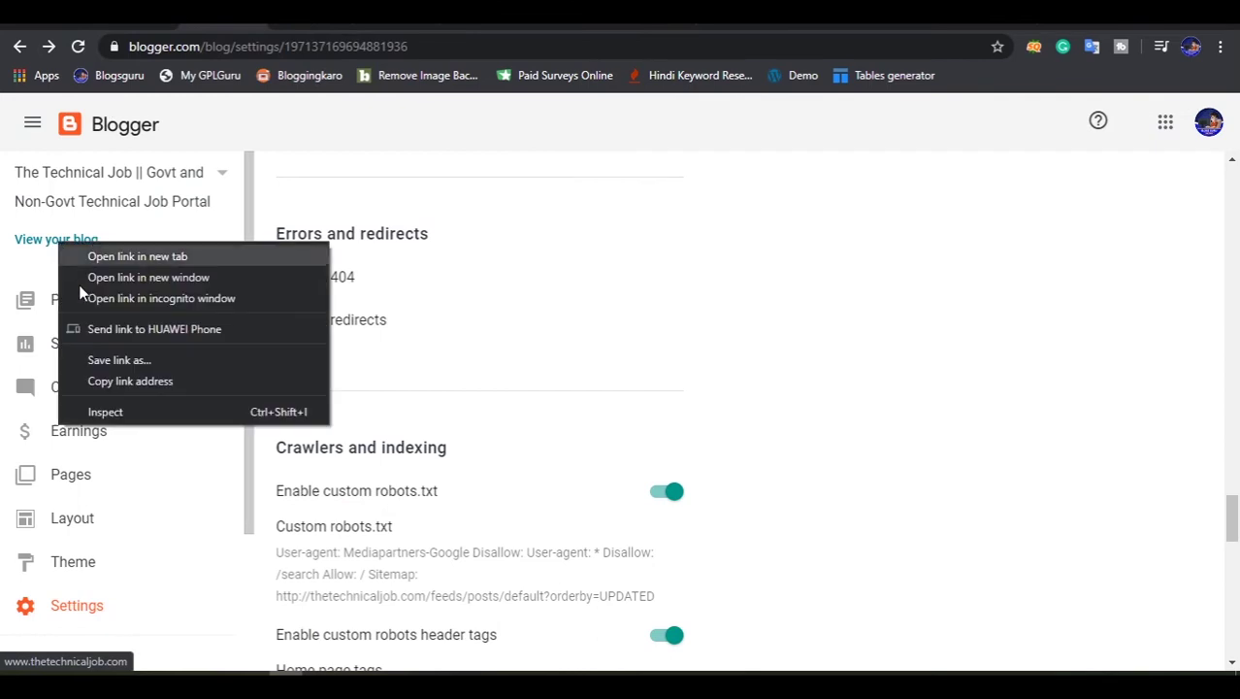
{"action": "left_click", "coordinate": [97, 255]}
{"action": "left_click", "coordinate": [271, 12]}
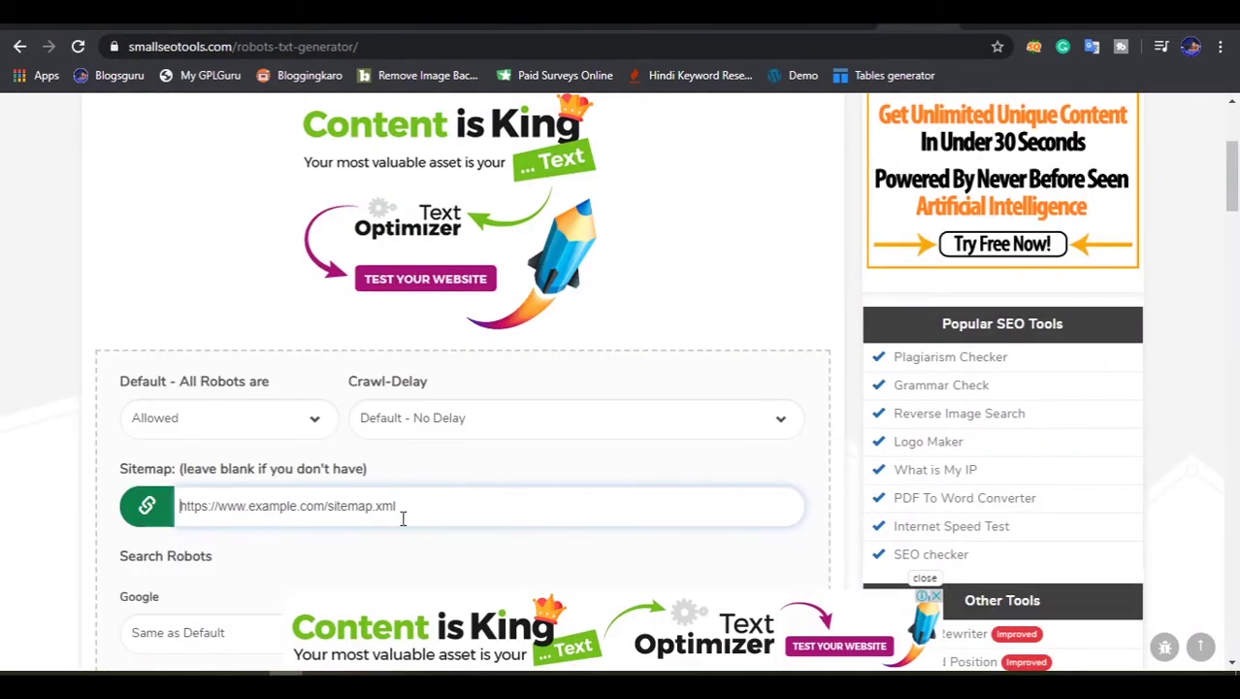
{"action": "type", "text": "https://www.thetechnicaljob.com/"}
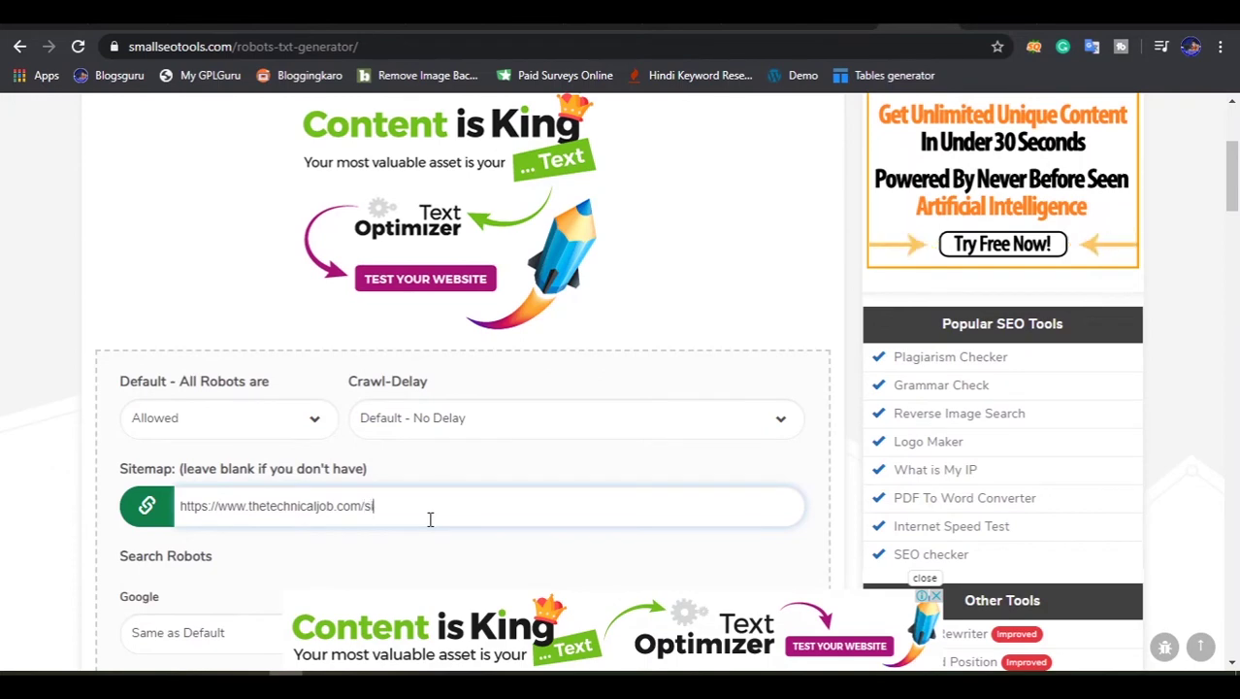
{"action": "type", "text": "sitemap.xml"}
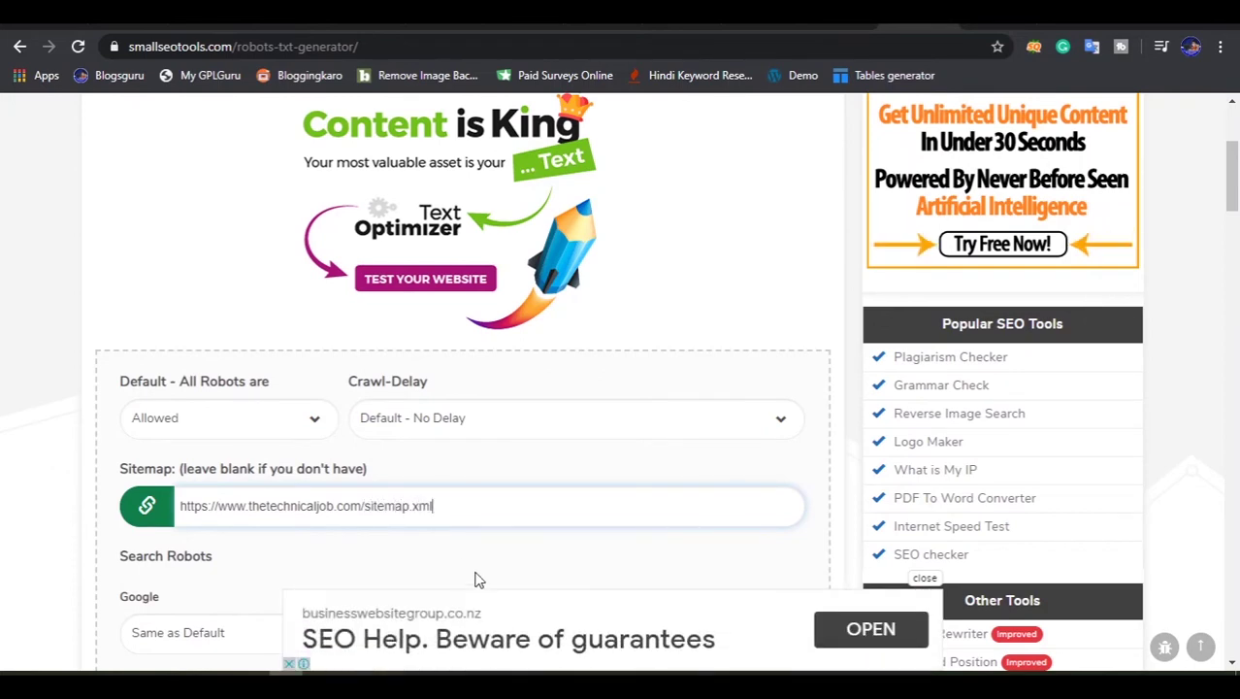
Step: Generate the robots.txt file with the search robots left at their defaults and /cgi-bin/ as the restricted directory
{"action": "scroll", "coordinate": [475, 579], "scroll_direction": "down", "scroll_amount": 3}
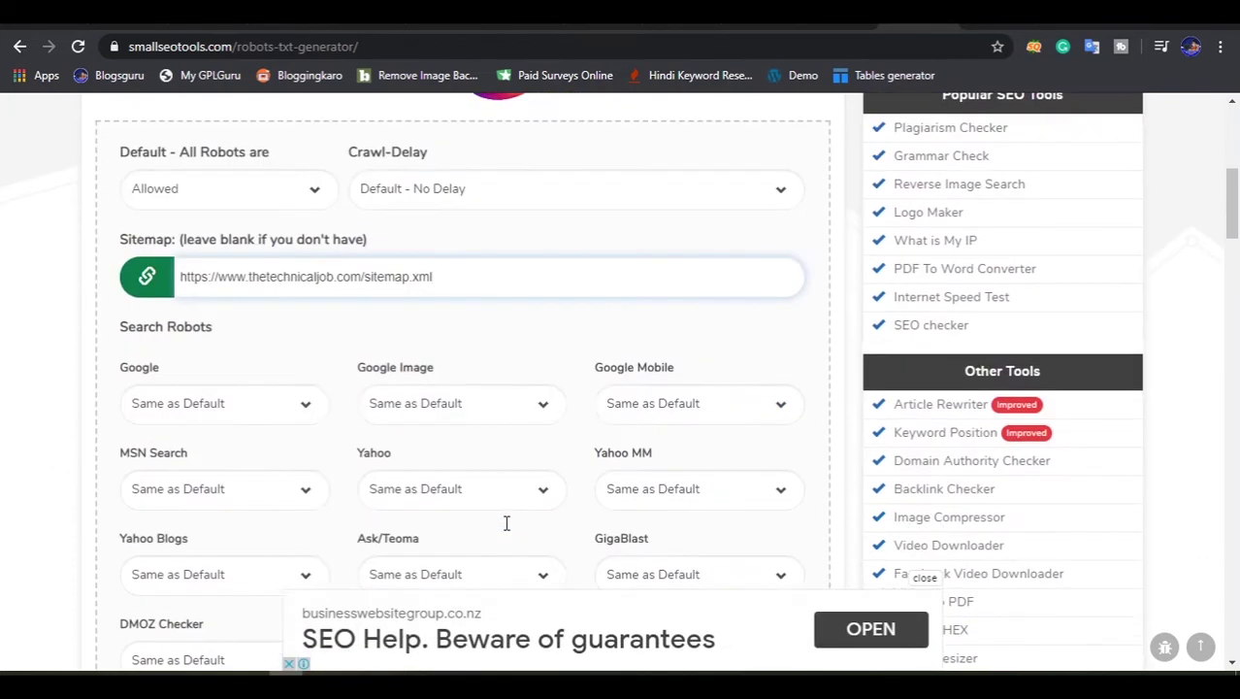
{"action": "scroll", "coordinate": [660, 296], "scroll_direction": "down", "scroll_amount": 3}
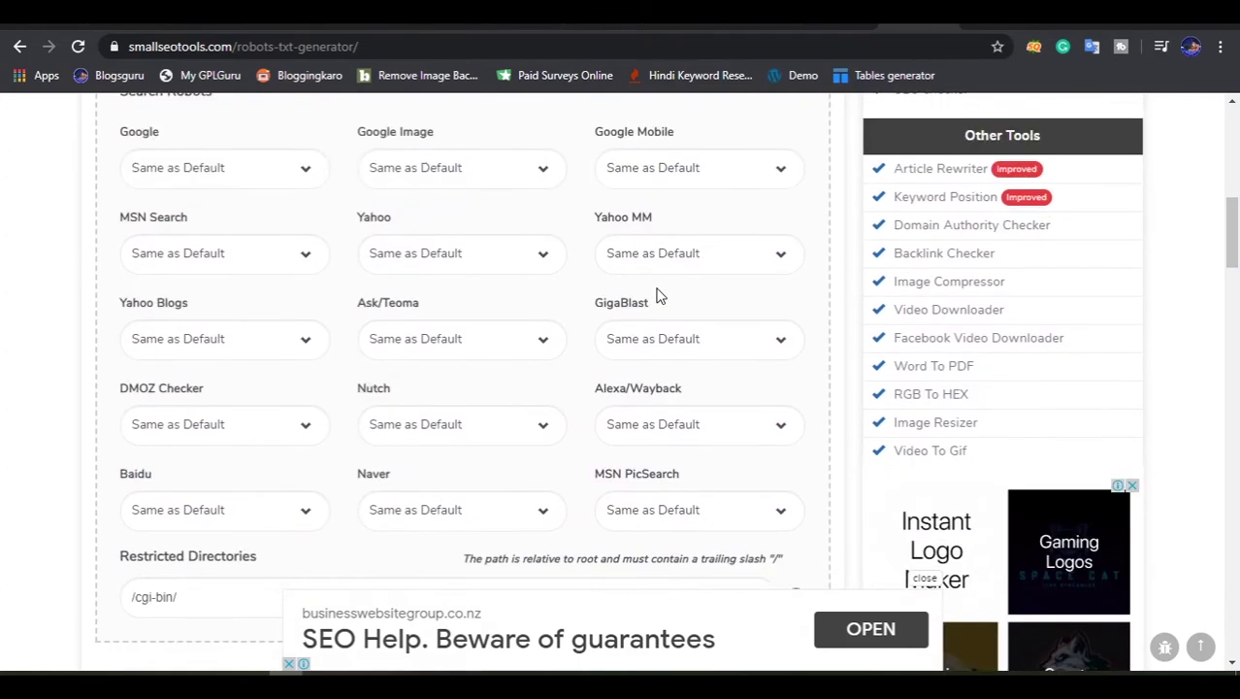
{"action": "scroll", "coordinate": [434, 512], "scroll_direction": "down", "scroll_amount": 2}
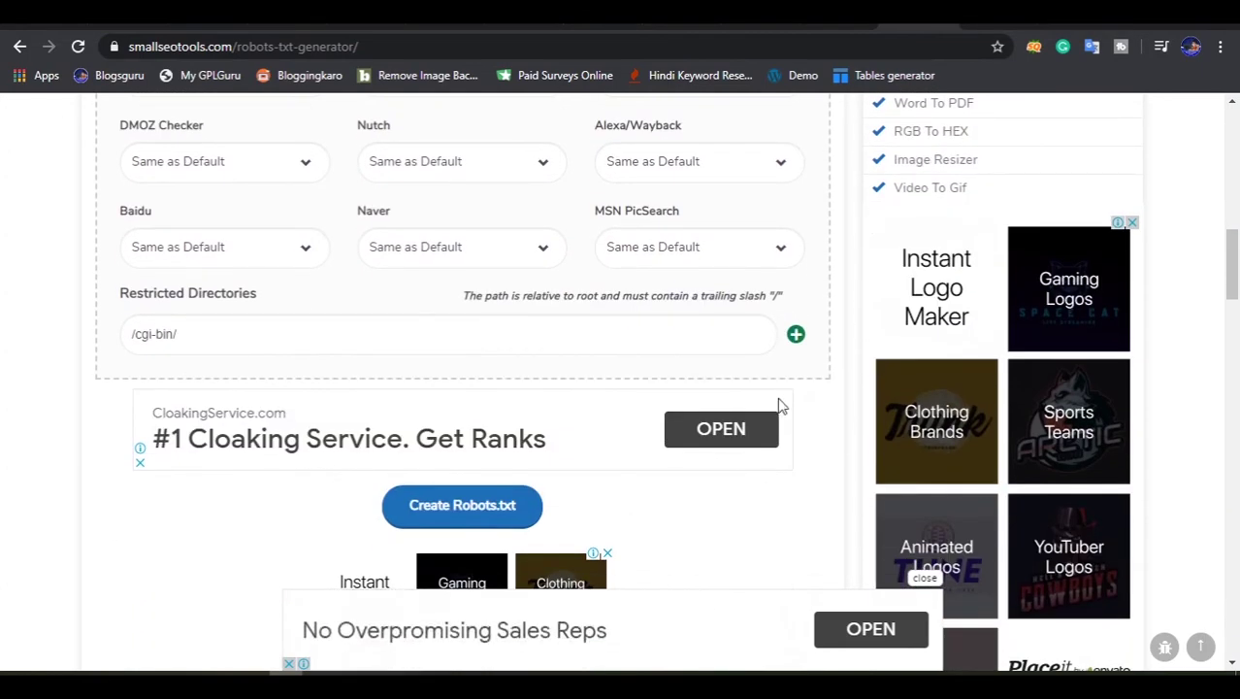
{"action": "scroll", "coordinate": [767, 447], "scroll_direction": "down", "scroll_amount": 3}
{"action": "left_click", "coordinate": [504, 237]}
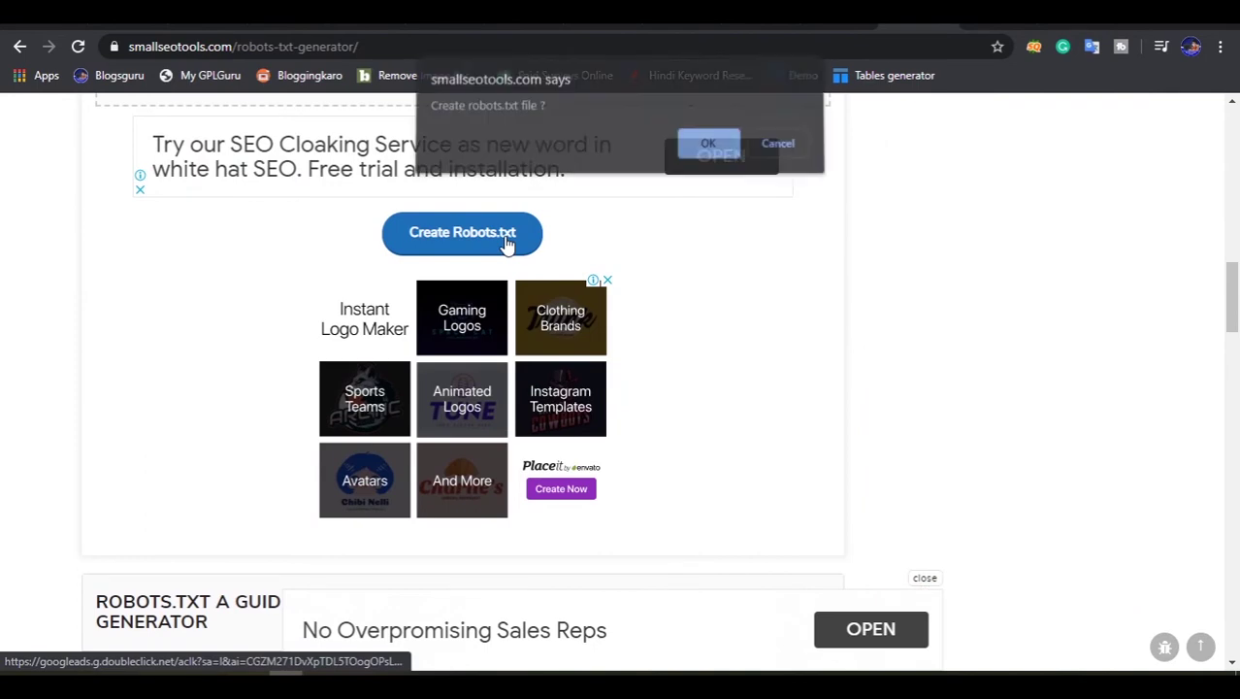
{"action": "left_click", "coordinate": [709, 148]}
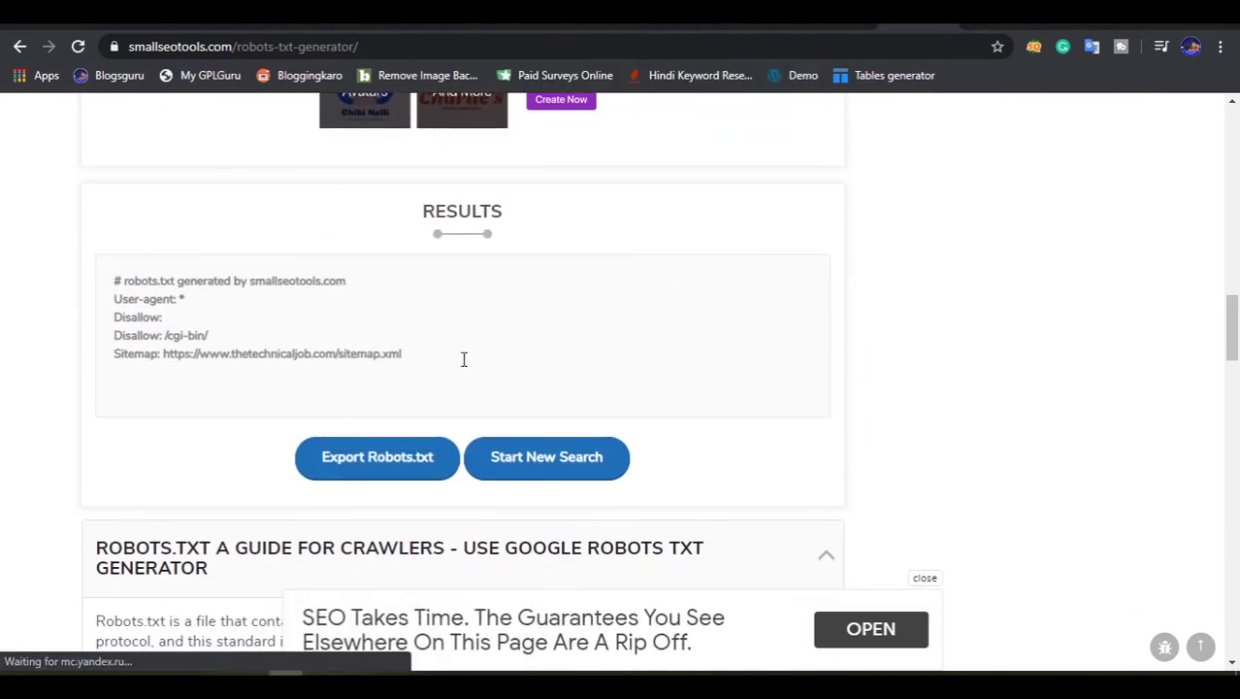
Step: Copy the complete generated robots.txt text from the generator's results
{"action": "left_click_drag", "start_coordinate": [456, 355], "coordinate": [117, 281]}
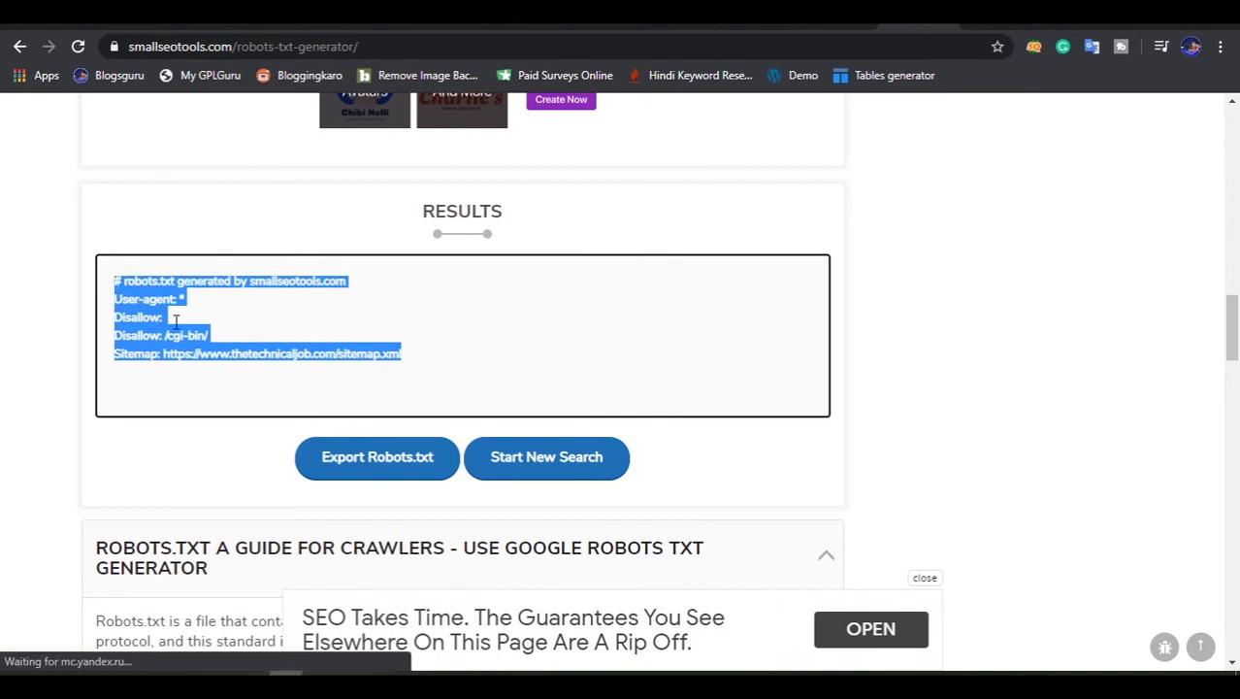
{"action": "right_click", "coordinate": [140, 321]}
{"action": "left_click", "coordinate": [166, 335]}
{"action": "right_click", "coordinate": [136, 334]}
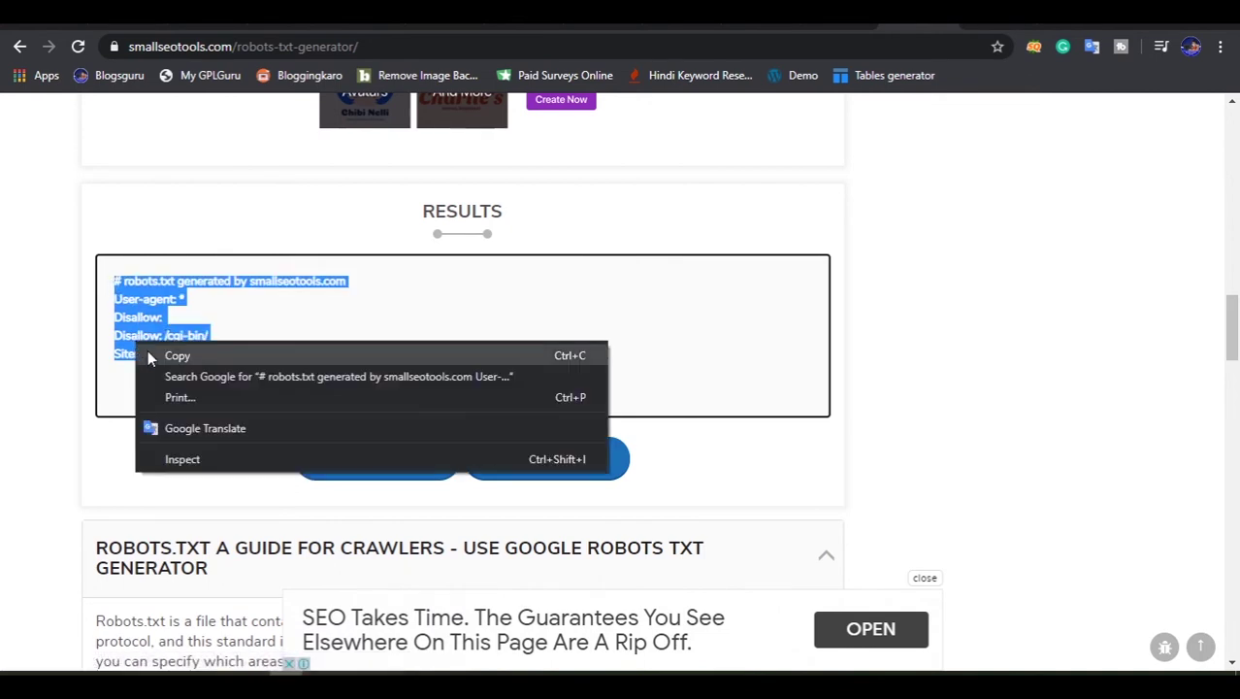
{"action": "left_click", "coordinate": [163, 355]}
{"action": "left_click", "coordinate": [257, 324]}
{"action": "key", "text": "ctrl+a"}
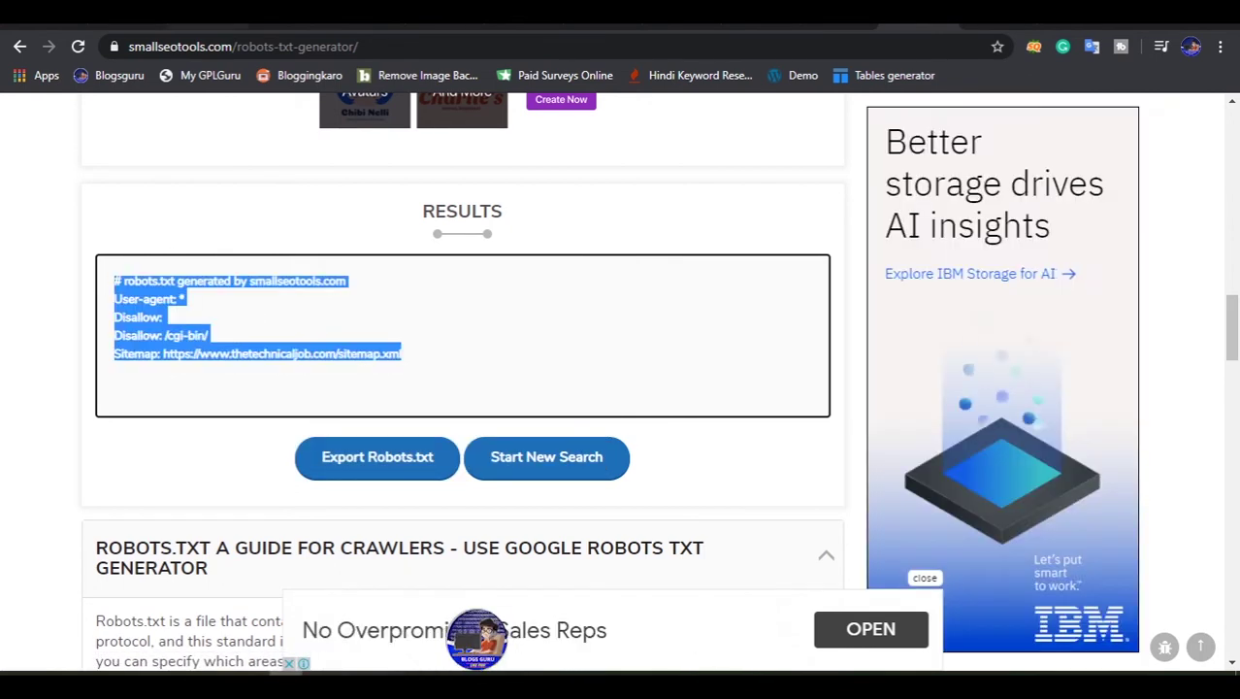
Step: Return to the Blogger settings and replace the entire custom robots.txt content with the copied generated text
{"action": "key", "text": "ctrl+Tab"}
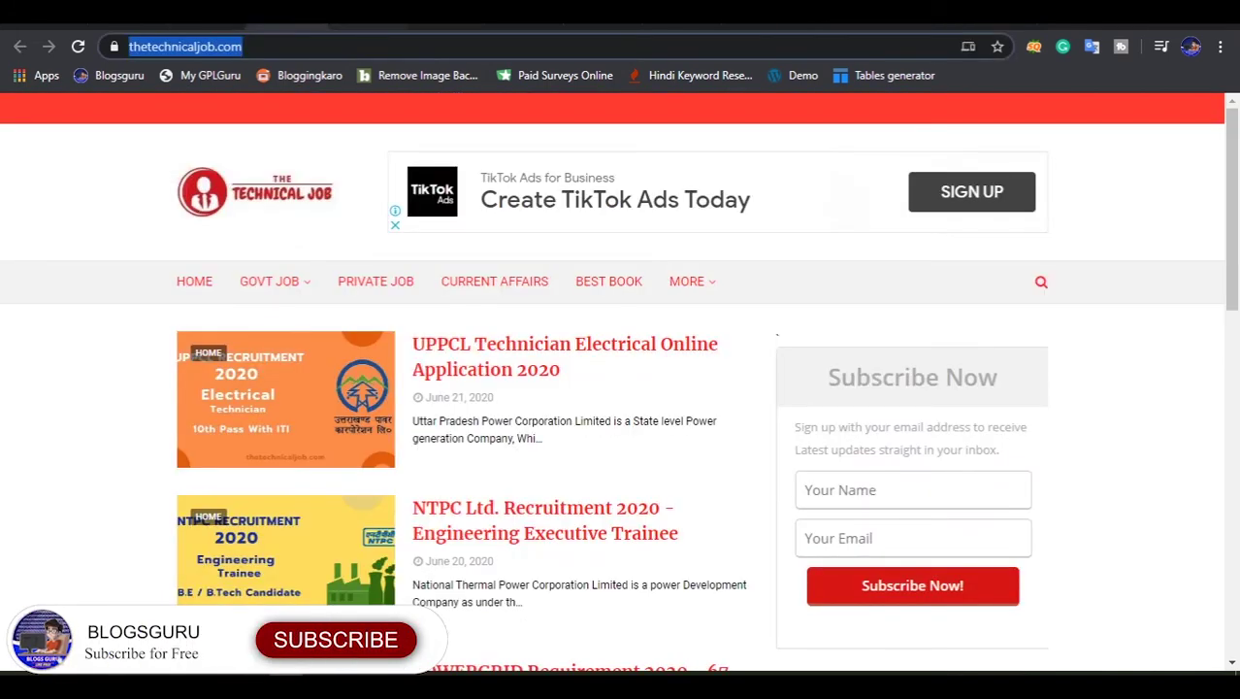
{"action": "key", "text": "ctrl+Tab"}
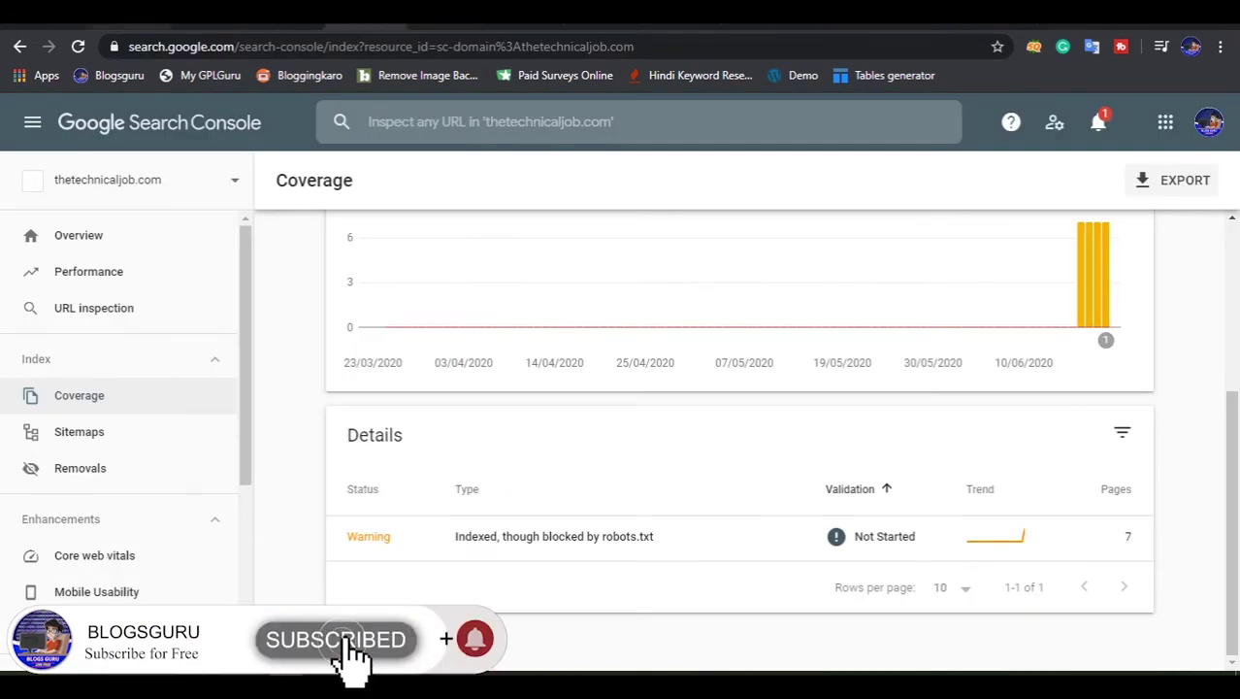
{"action": "left_click", "coordinate": [310, 8]}
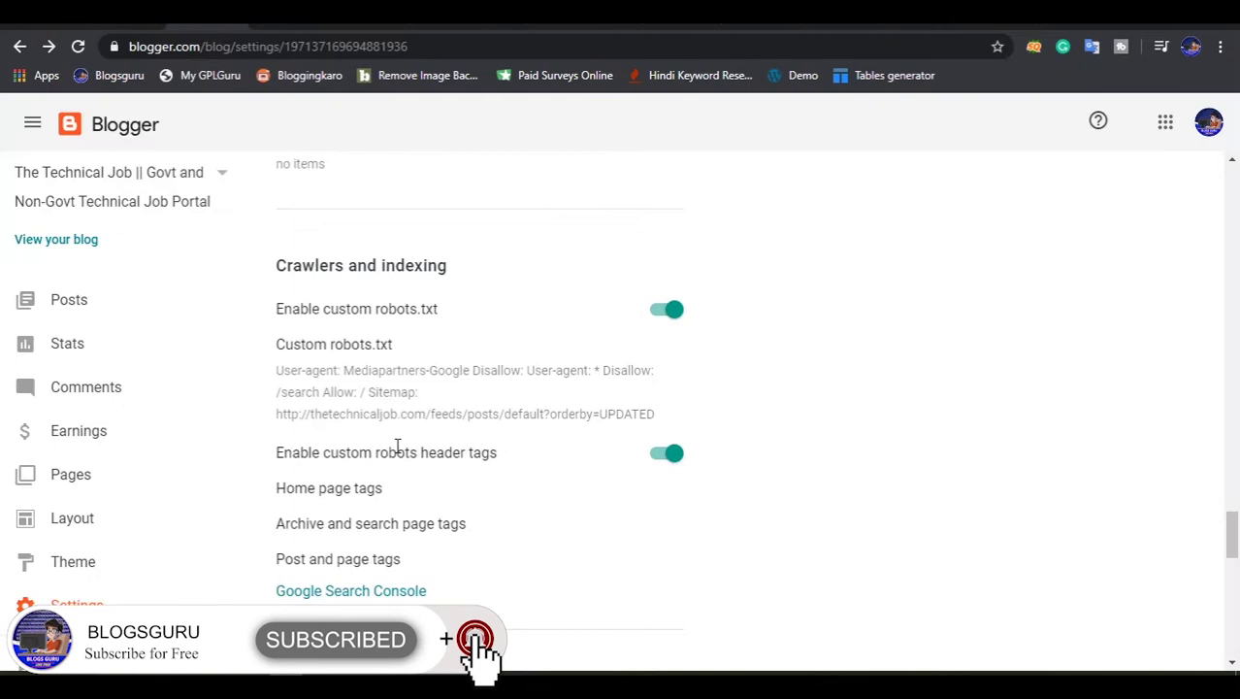
{"action": "left_click", "coordinate": [442, 415]}
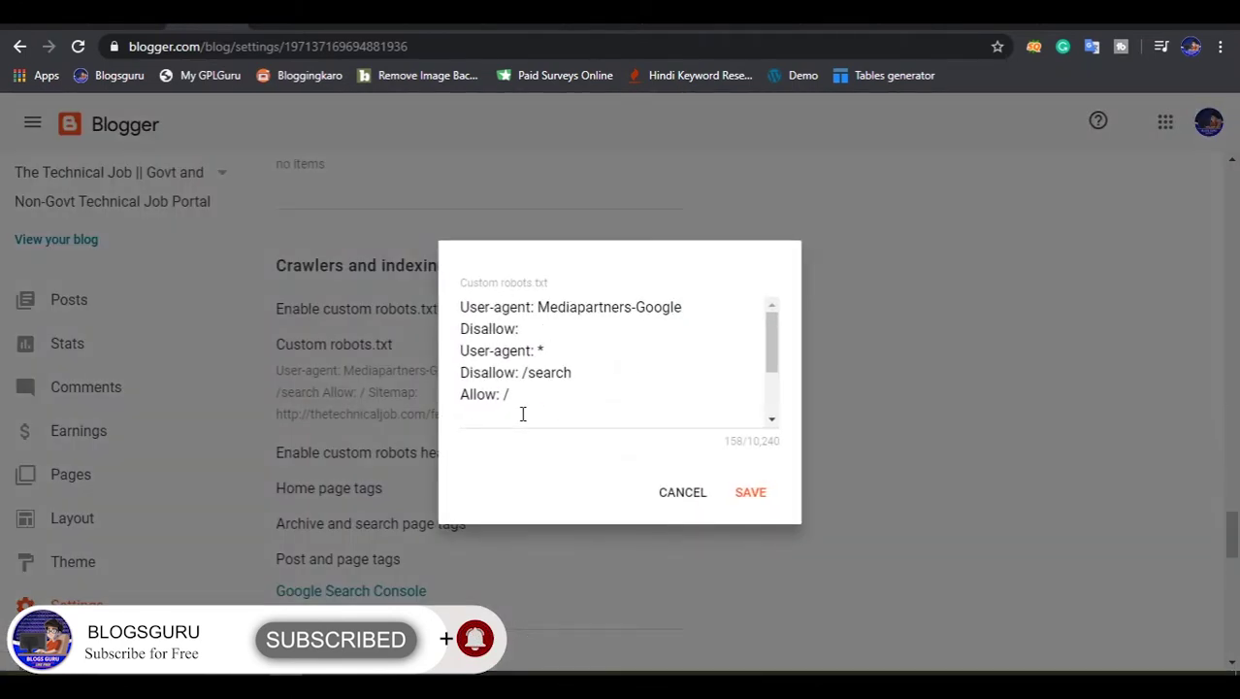
{"action": "scroll", "coordinate": [522, 414], "scroll_direction": "down", "scroll_amount": 1}
{"action": "left_click_drag", "start_coordinate": [611, 419], "coordinate": [369, 277]}
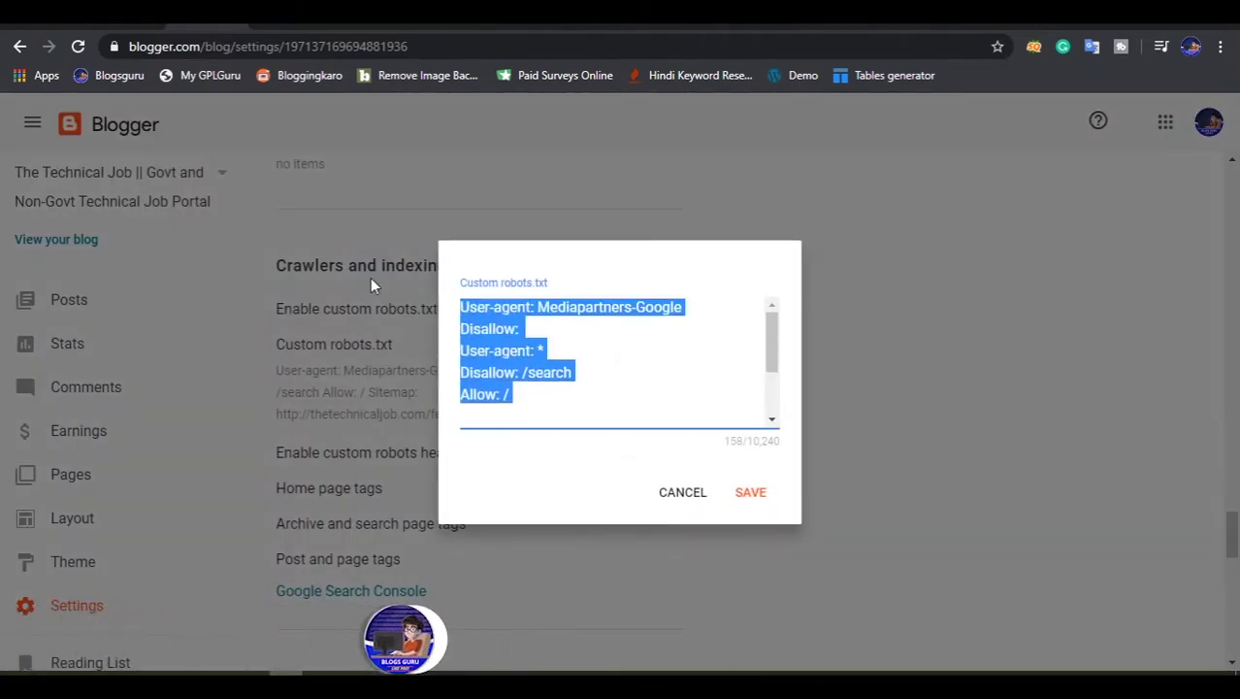
{"action": "key", "text": "BackSpace"}
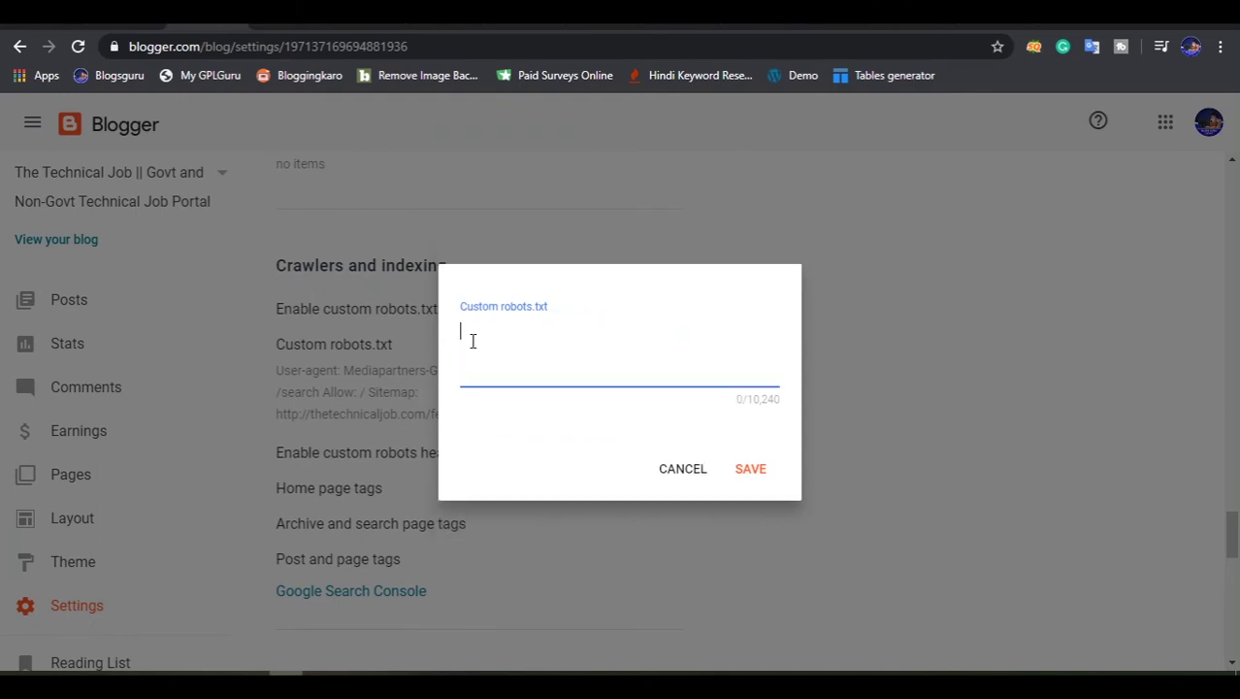
{"action": "key", "text": "ctrl+v"}
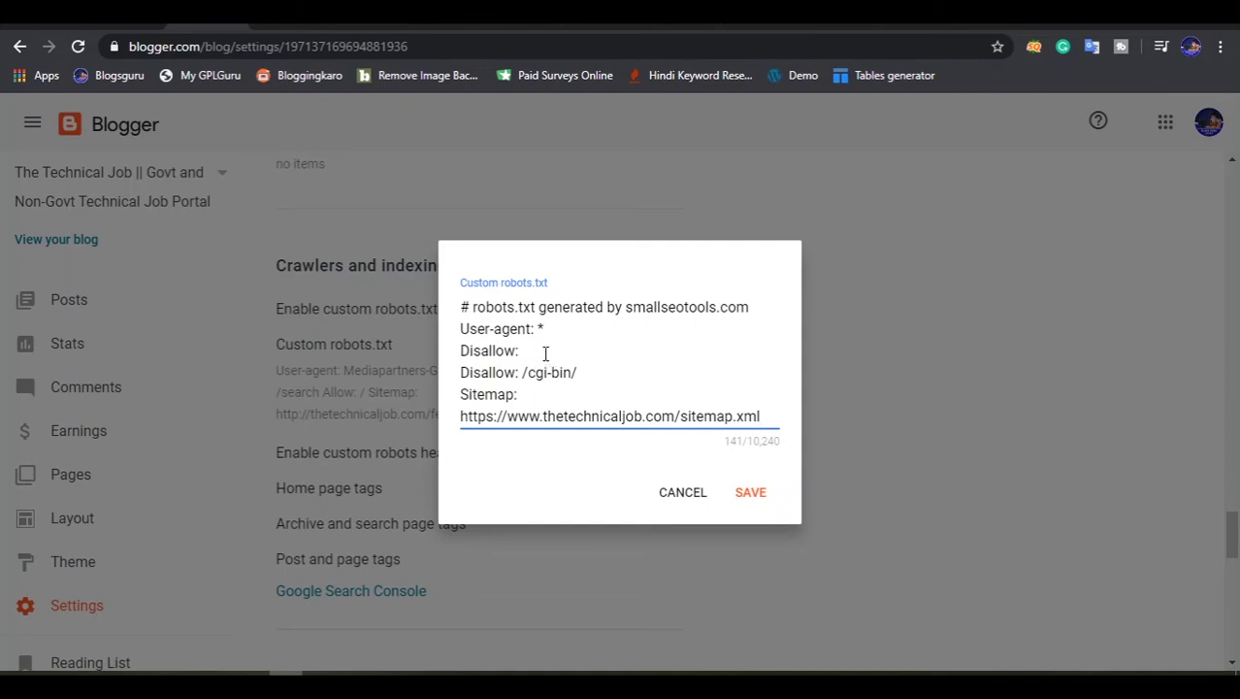
Step: Add a new line reading "Disallow:" below the "Disallow: /cgi-bin/" rule in the custom robots.txt
{"action": "left_click", "coordinate": [599, 369]}
{"action": "key", "text": "Return"}
{"action": "type", "text": "Disallow:"}
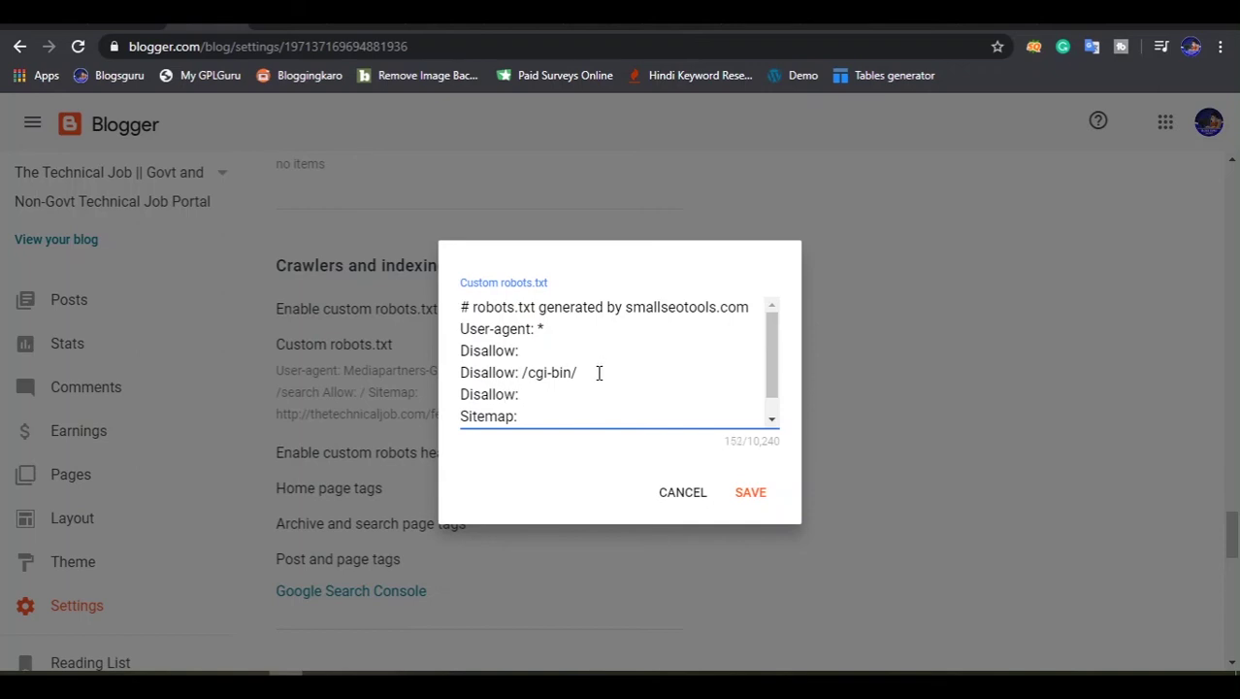
Step: Switch to Notepad, copy the "Disallow: /category/" and "Disallow: /tag/" lines, and minimize it to return to Blogger
{"action": "key", "text": "alt+Tab"}
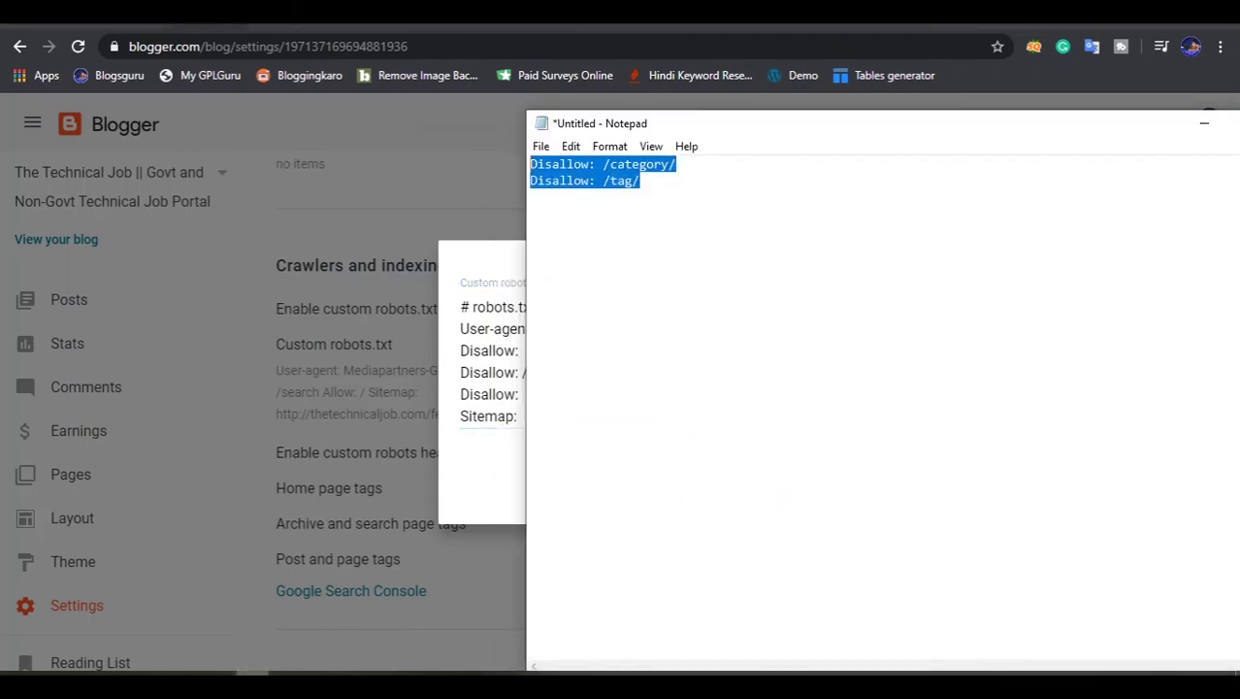
{"action": "right_click", "coordinate": [607, 181]}
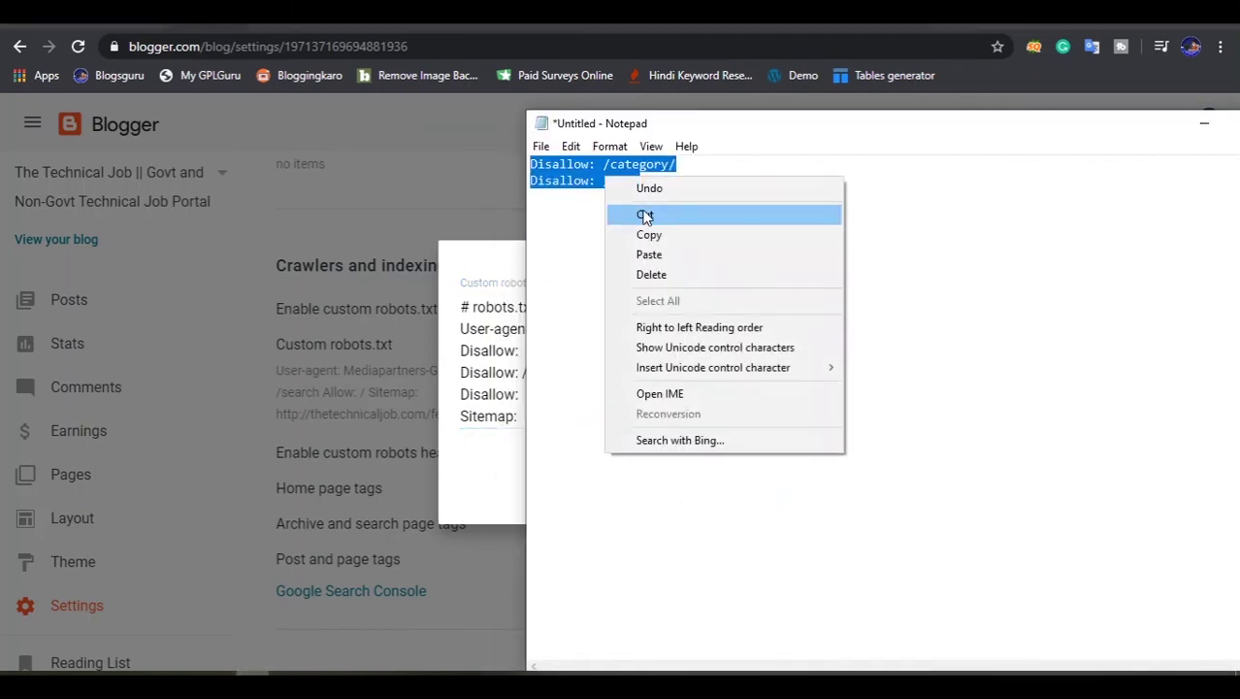
{"action": "left_click", "coordinate": [645, 233]}
{"action": "left_click", "coordinate": [695, 208]}
{"action": "left_click_drag", "start_coordinate": [695, 208], "coordinate": [713, 175]}
{"action": "right_click", "coordinate": [608, 183]}
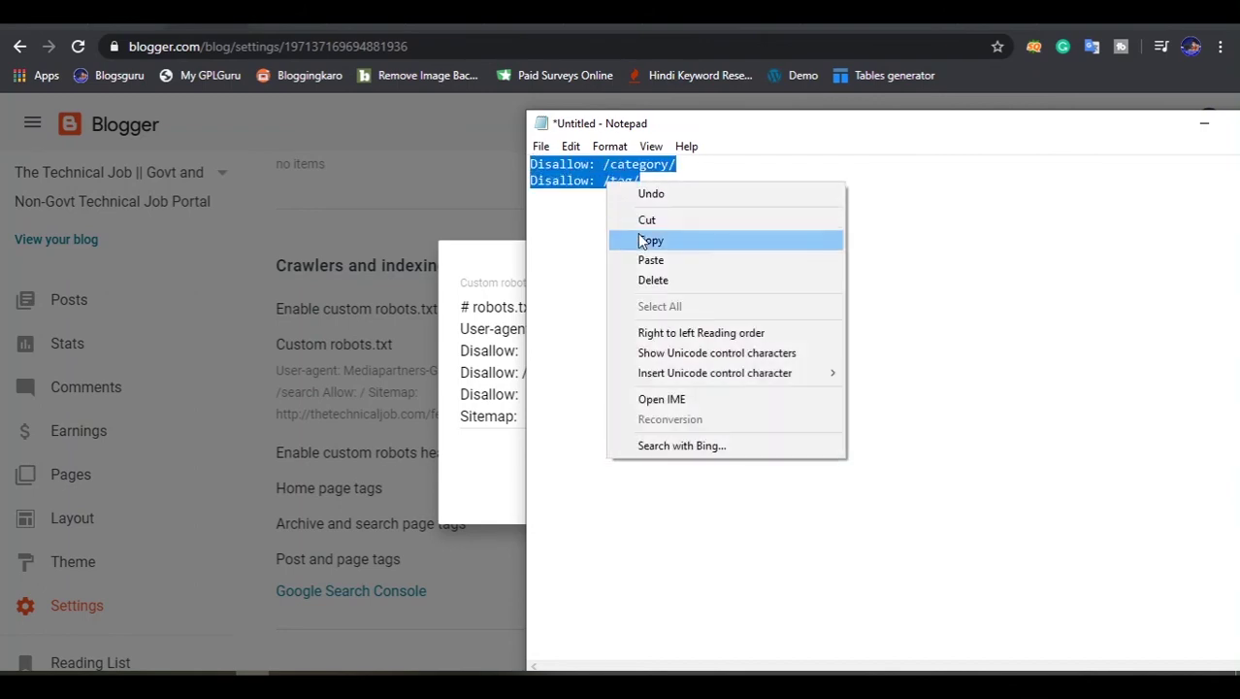
{"action": "left_click", "coordinate": [647, 242]}
{"action": "left_click", "coordinate": [1204, 122]}
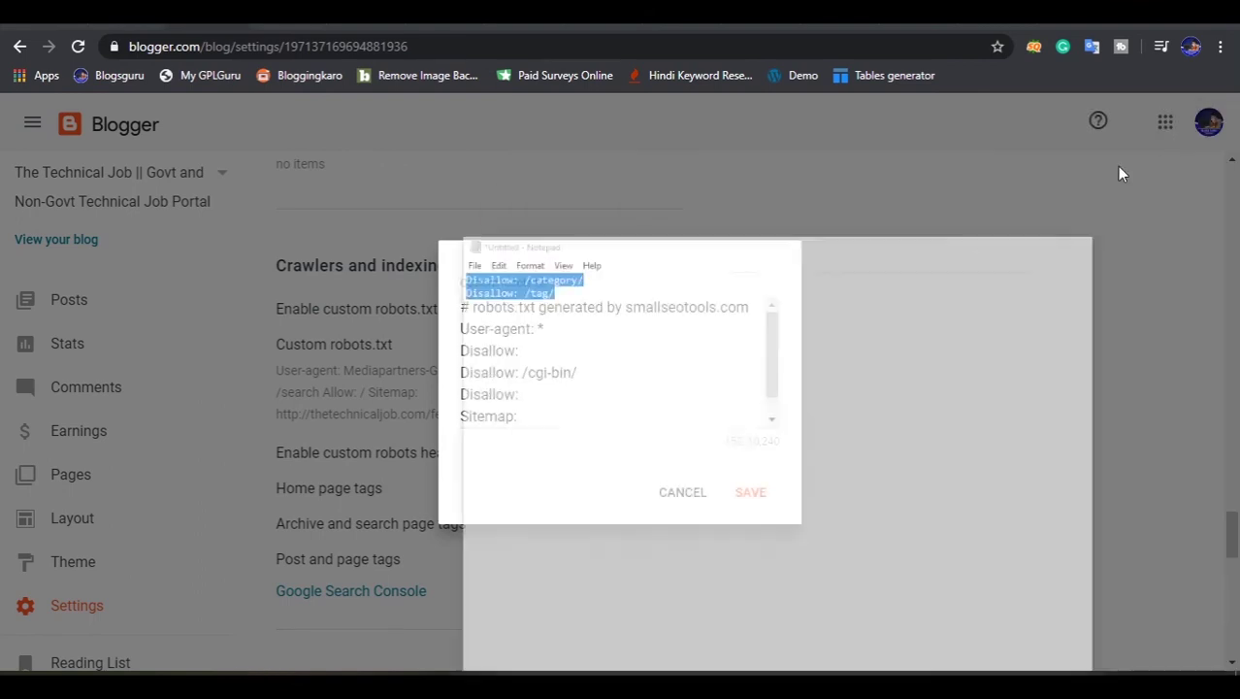
Step: Replace the empty "Disallow:" line above the sitemap with the copied /category/ and /tag/ rules, check the text, and save it
{"action": "left_click_drag", "start_coordinate": [534, 395], "coordinate": [462, 396]}
{"action": "key", "text": "BackSpace"}
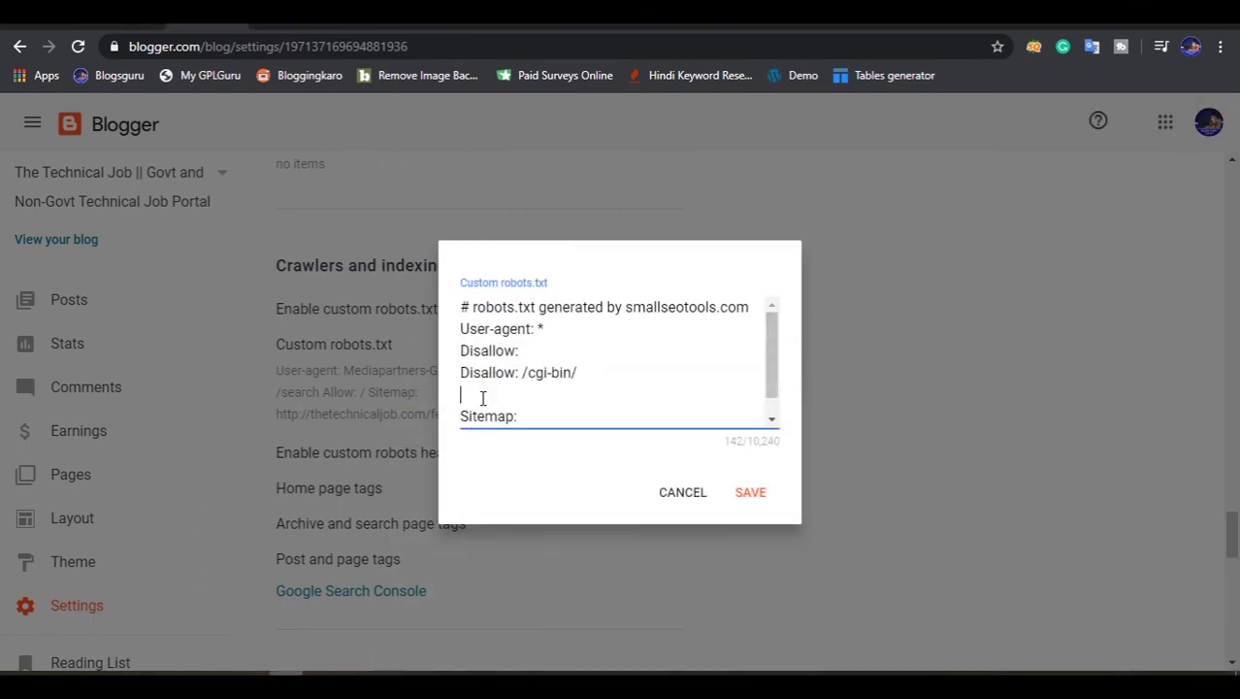
{"action": "key", "text": "ctrl+v"}
{"action": "scroll", "coordinate": [506, 342], "scroll_direction": "down", "scroll_amount": 1}
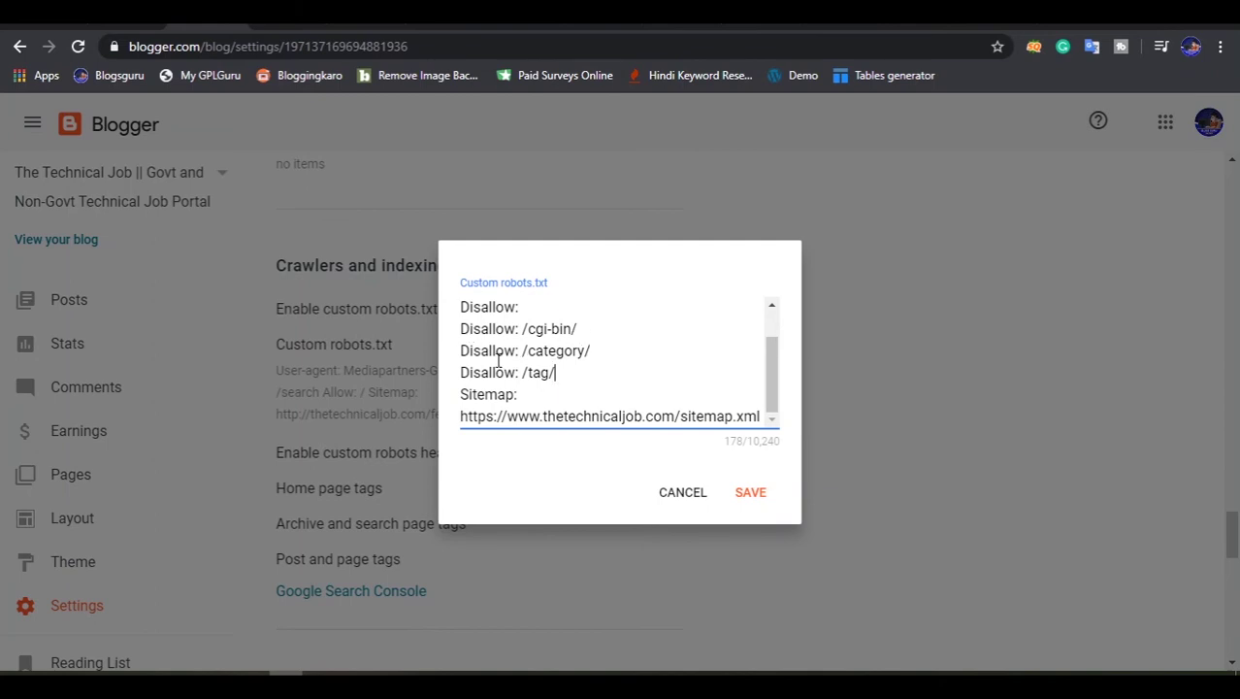
{"action": "scroll", "coordinate": [566, 382], "scroll_direction": "up", "scroll_amount": 1}
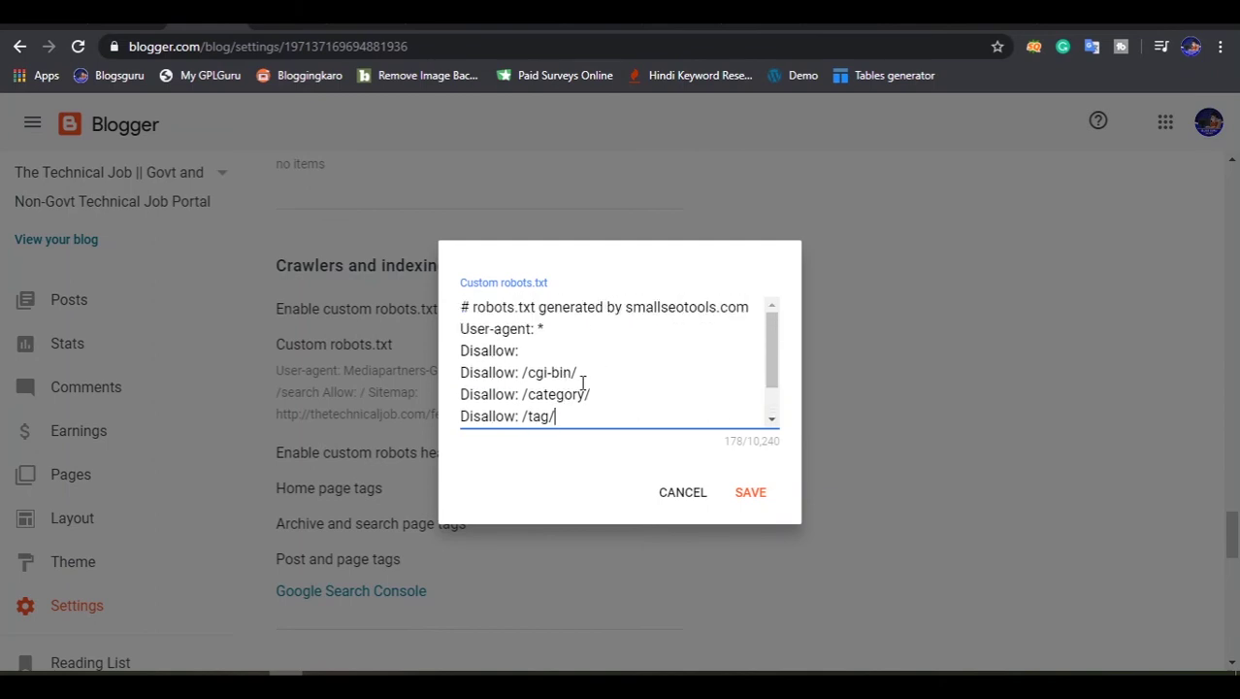
{"action": "scroll", "coordinate": [585, 381], "scroll_direction": "down", "scroll_amount": 1}
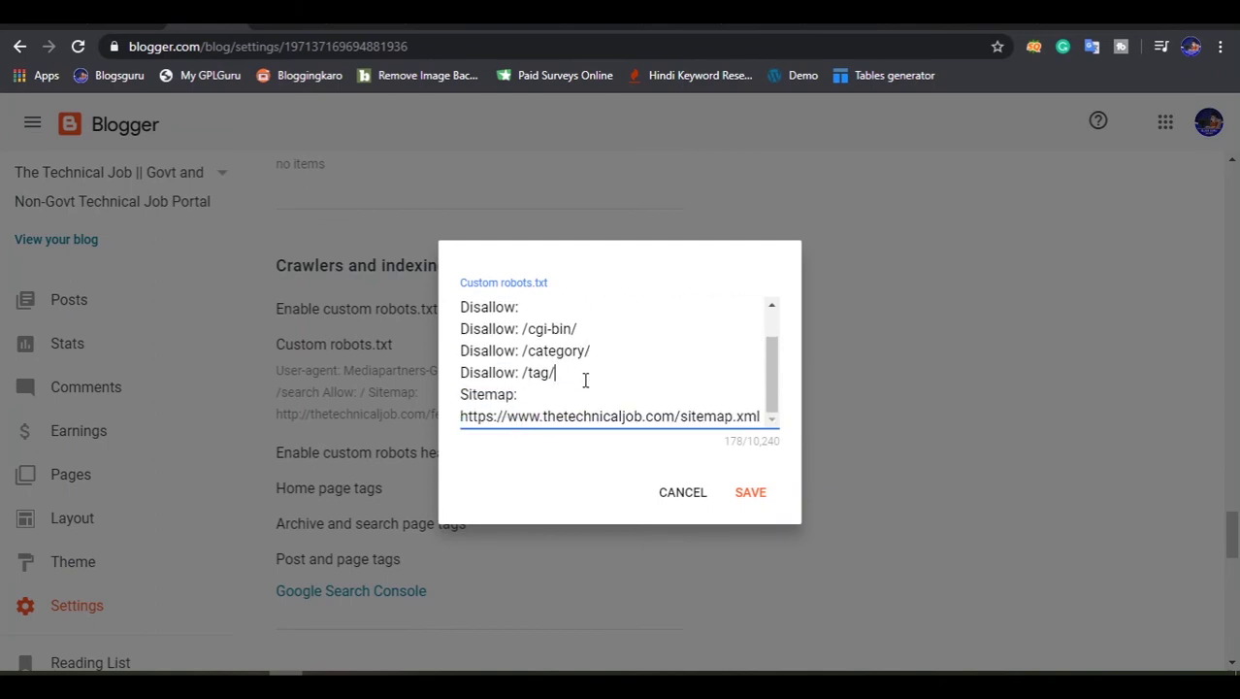
{"action": "left_click", "coordinate": [752, 492]}
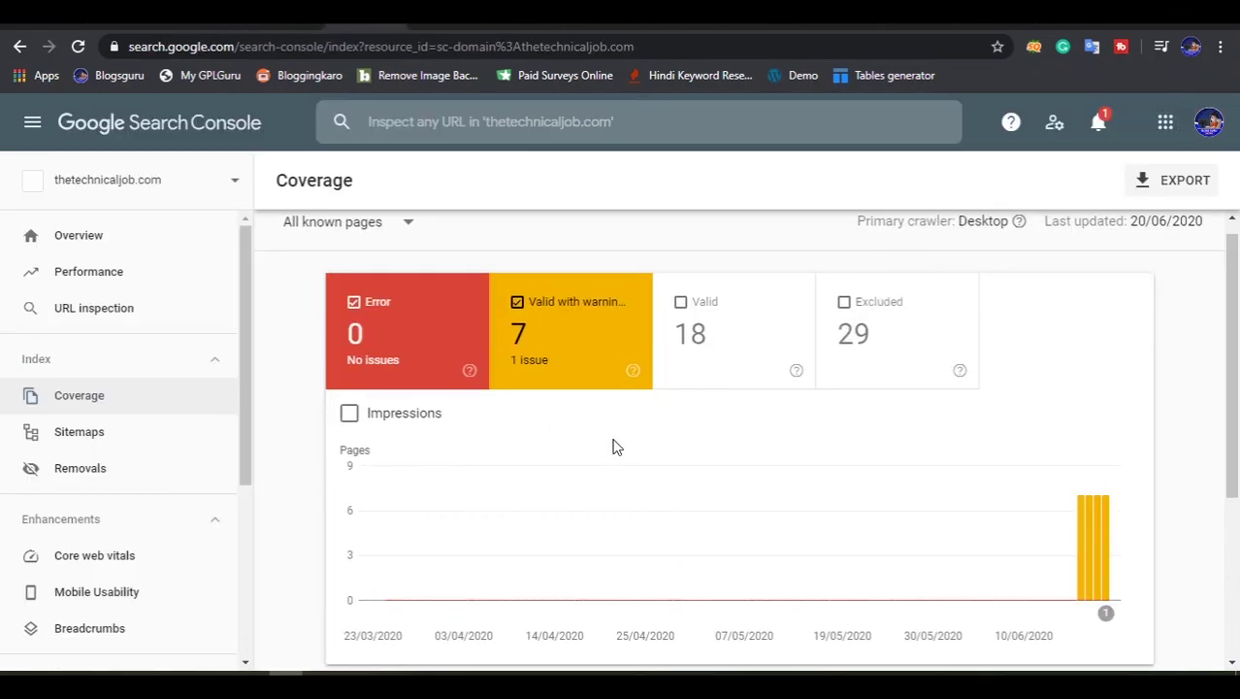
Step: Show impressions in the Search Console coverage report and start fix validation for the "Indexed, though blocked by robots.txt" issue
{"action": "left_click", "coordinate": [349, 432]}
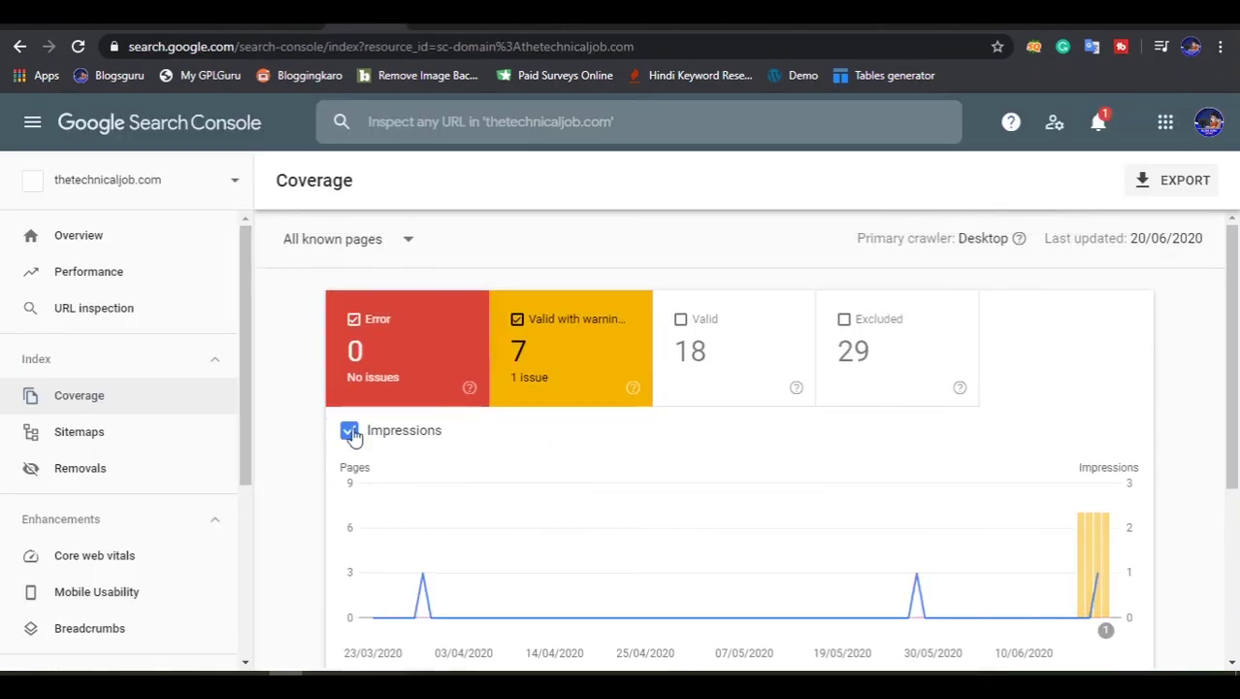
{"action": "scroll", "coordinate": [352, 436], "scroll_direction": "down", "scroll_amount": 3}
{"action": "left_click", "coordinate": [941, 544]}
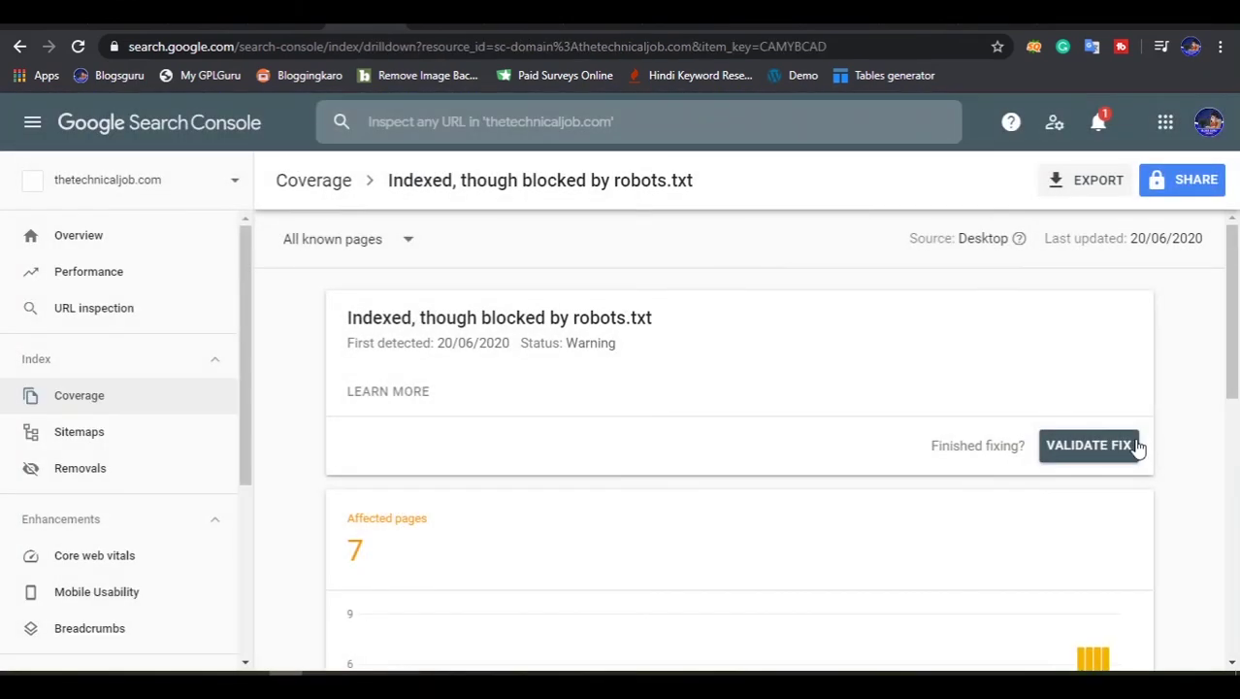
{"action": "left_click", "coordinate": [1133, 446]}
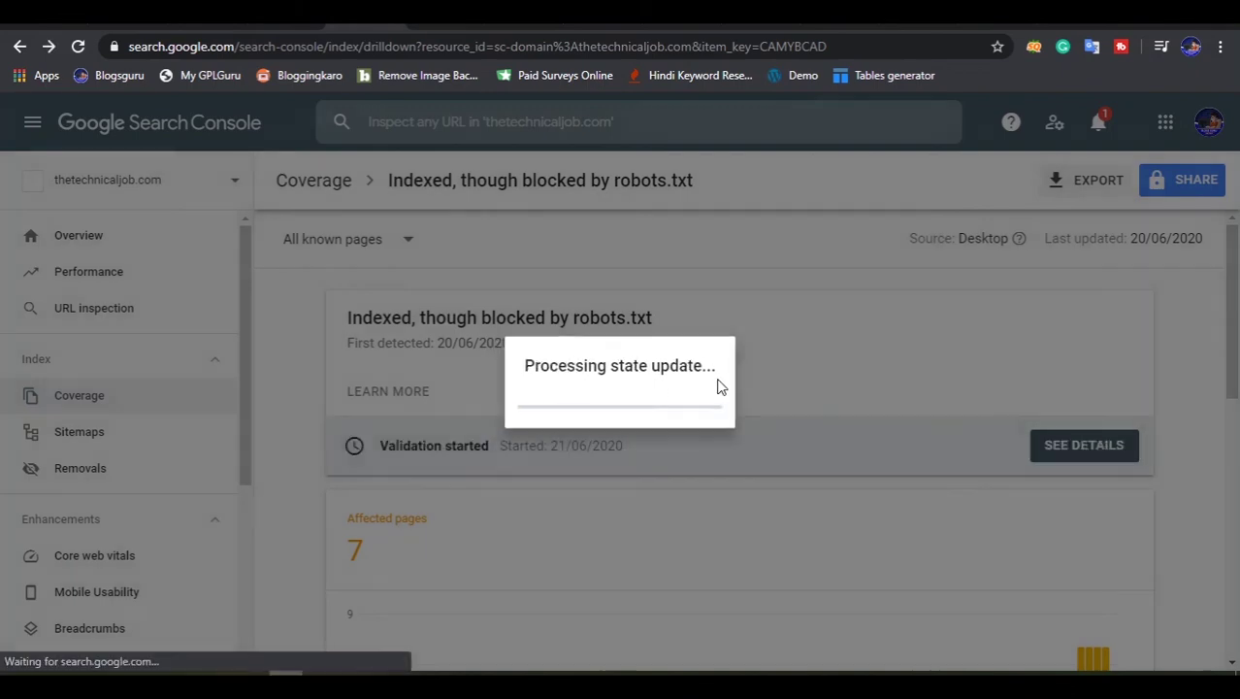
Step: Review the issue's validation start date, affected pages chart and list of example URLs
{"action": "scroll", "coordinate": [721, 386], "scroll_direction": "down", "scroll_amount": 3}
{"action": "scroll", "coordinate": [721, 387], "scroll_direction": "up", "scroll_amount": 3}
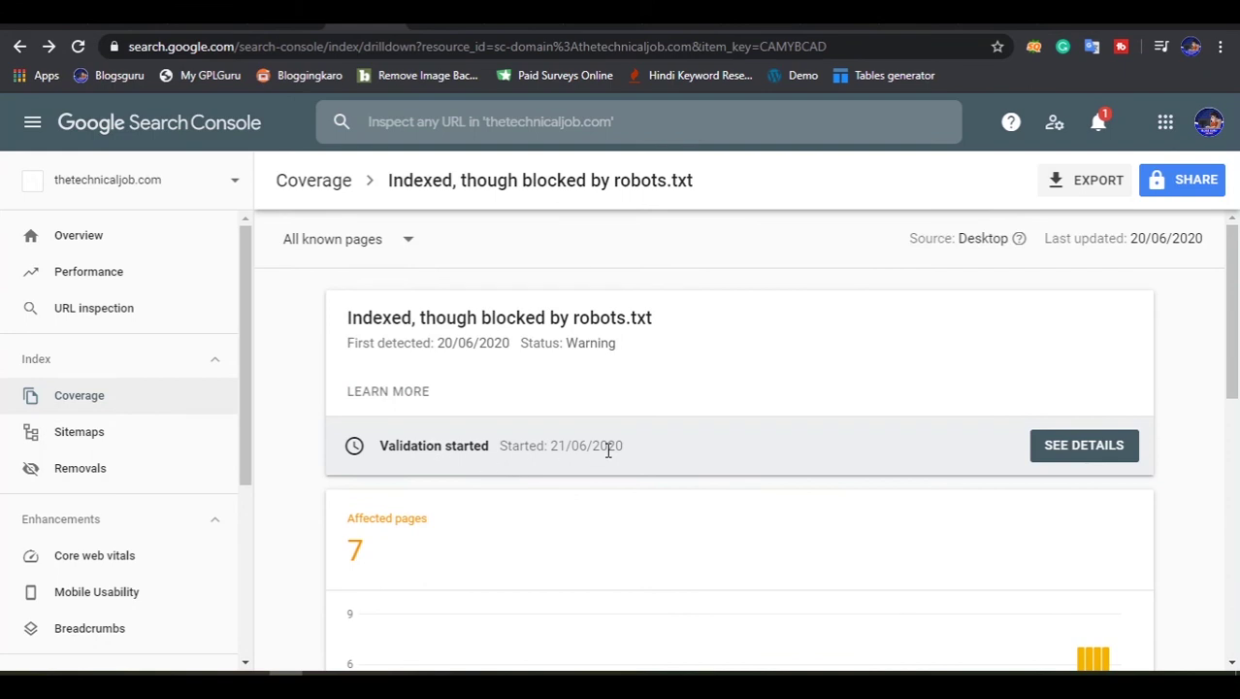
{"action": "left_click_drag", "start_coordinate": [624, 447], "coordinate": [550, 450]}
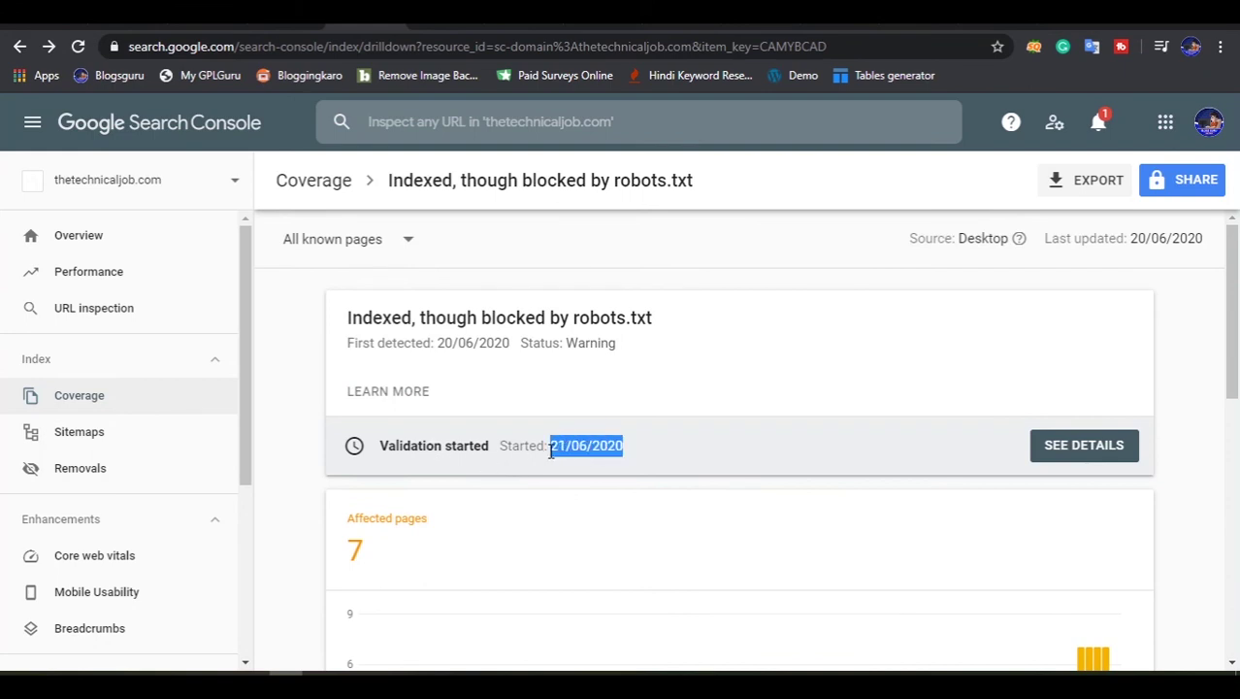
{"action": "left_click", "coordinate": [702, 447]}
{"action": "scroll", "coordinate": [703, 448], "scroll_direction": "down", "scroll_amount": 4}
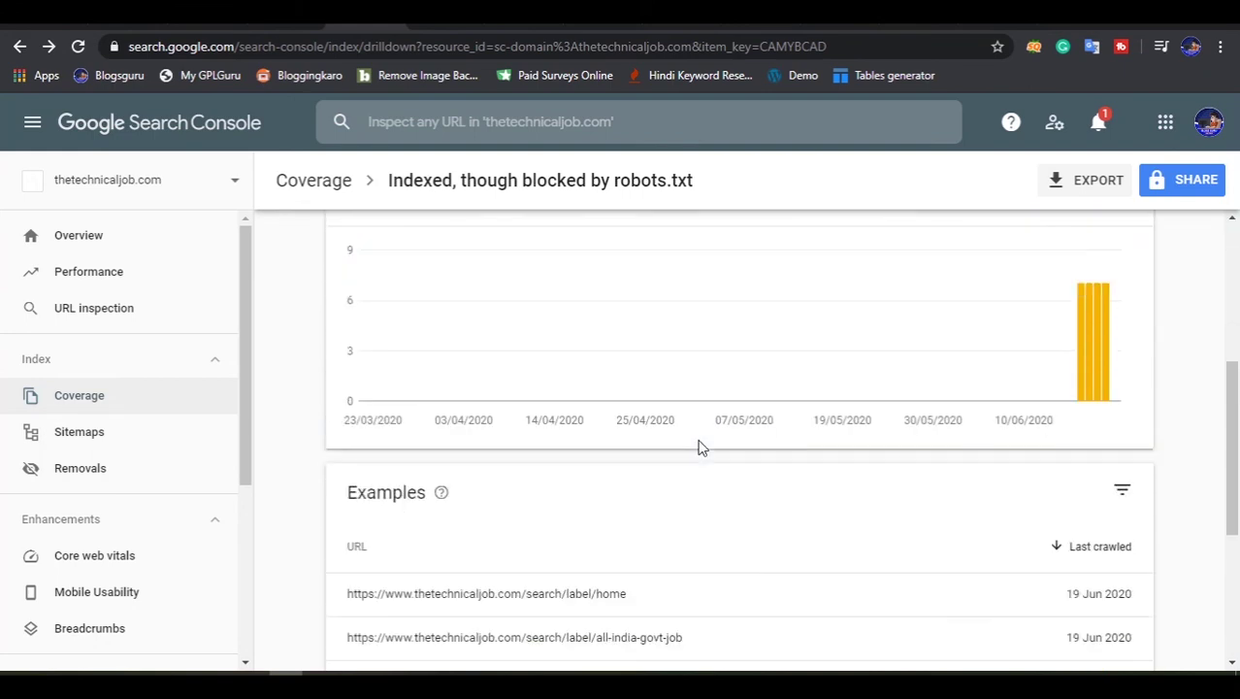
{"action": "scroll", "coordinate": [702, 447], "scroll_direction": "down", "scroll_amount": 3}
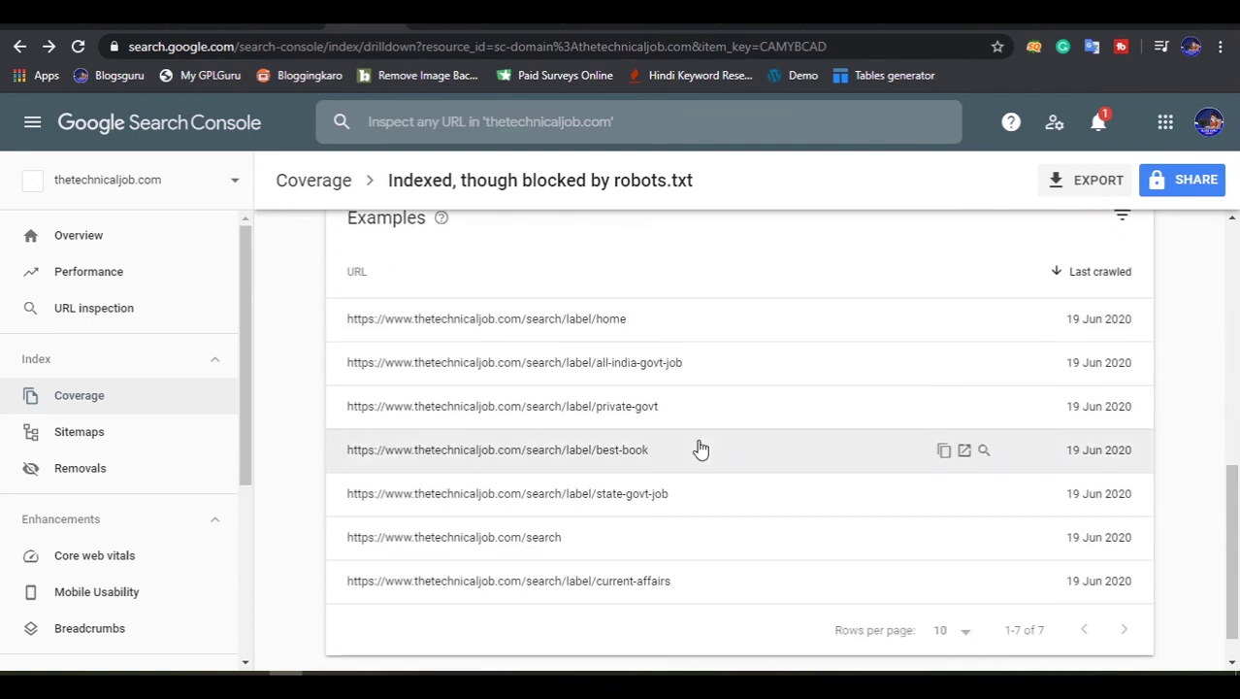
{"action": "scroll", "coordinate": [700, 448], "scroll_direction": "up", "scroll_amount": 4}
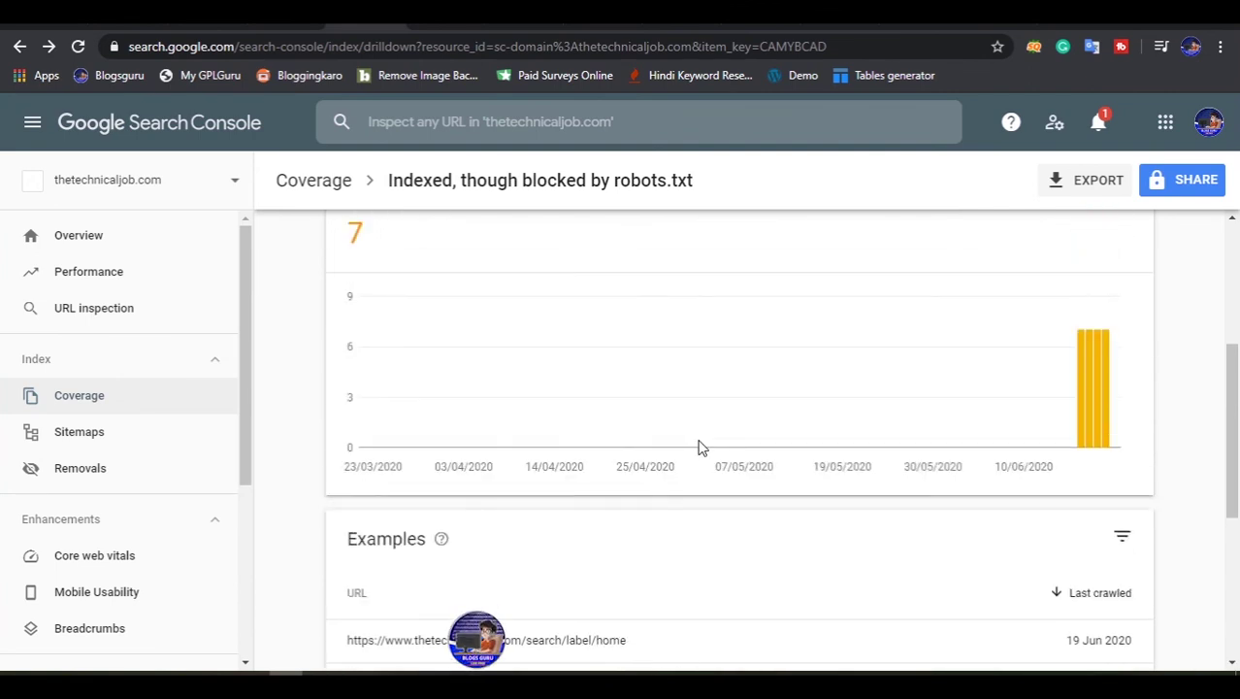
{"action": "scroll", "coordinate": [700, 447], "scroll_direction": "up", "scroll_amount": 3}
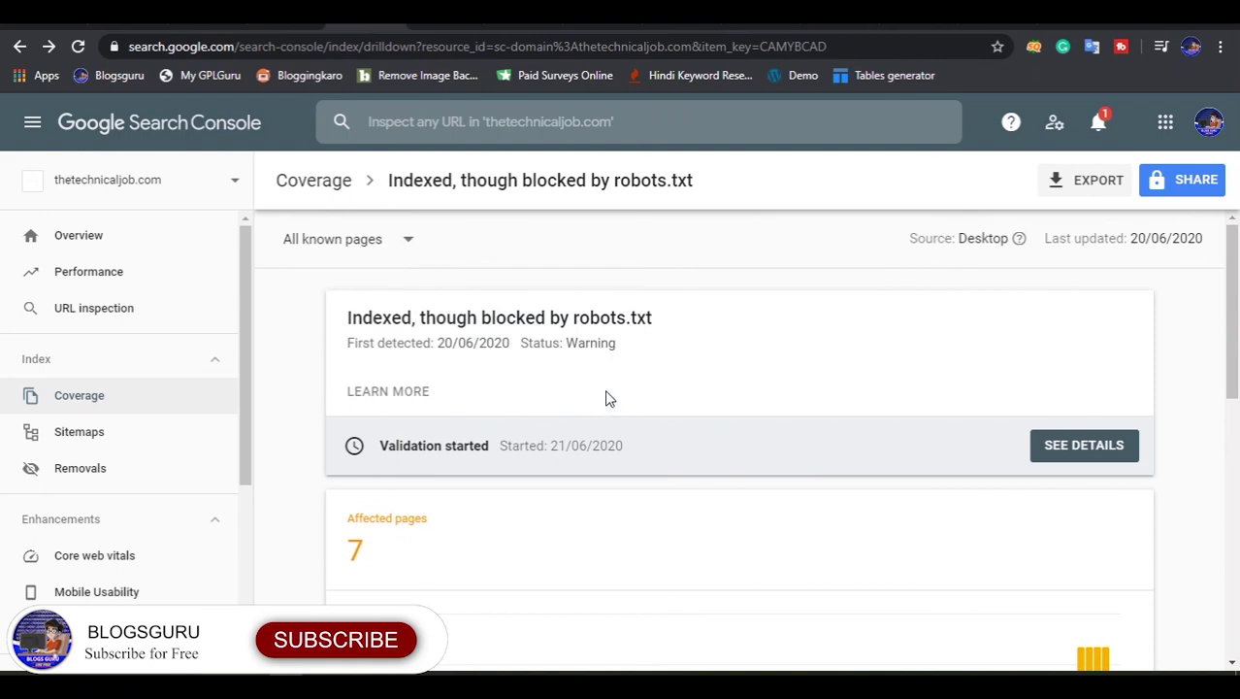